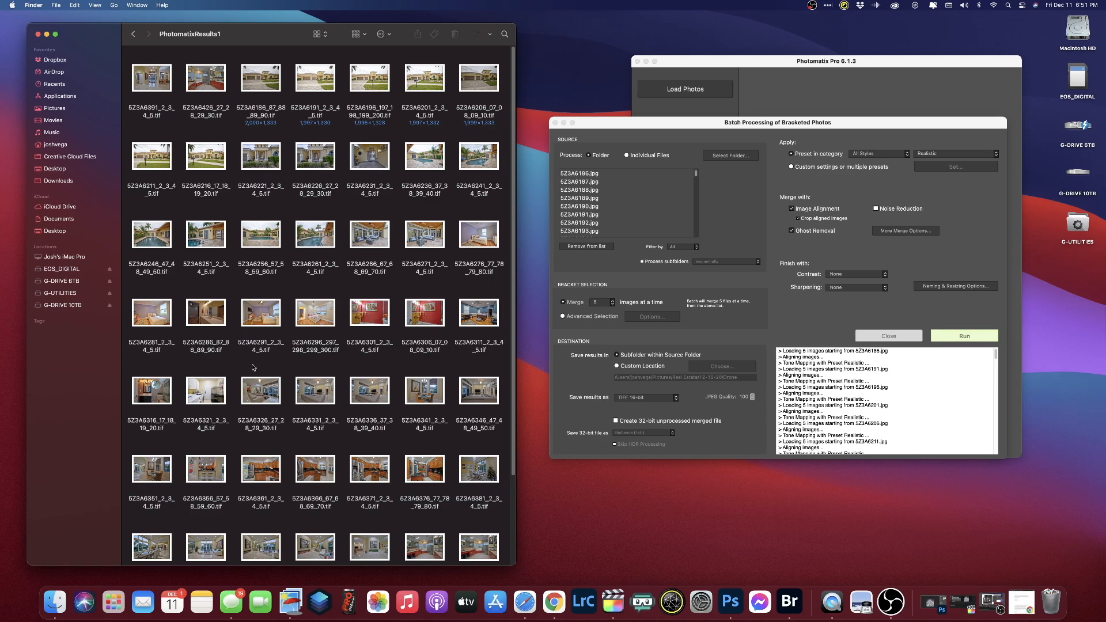
- Select all merged TIFFs in PhotomatixResults1 and open them with Adobe Photoshop 2021
scroll(254, 368, "down", 3)
left_click_drag(472, 548, 147, 75)
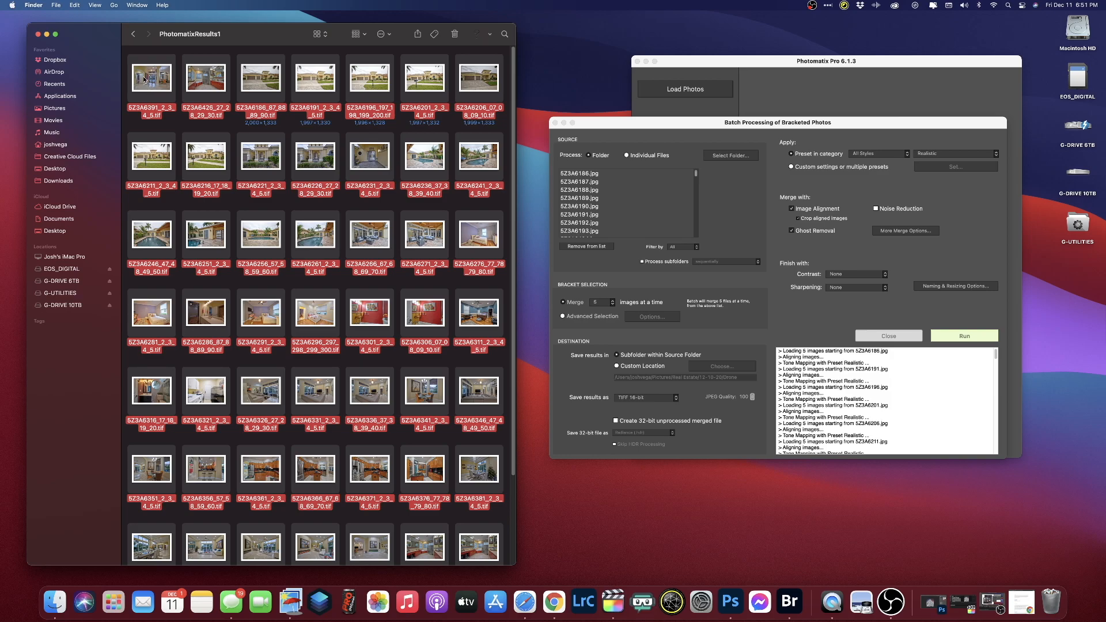
right_click(151, 85)
mouse_move(184, 106)
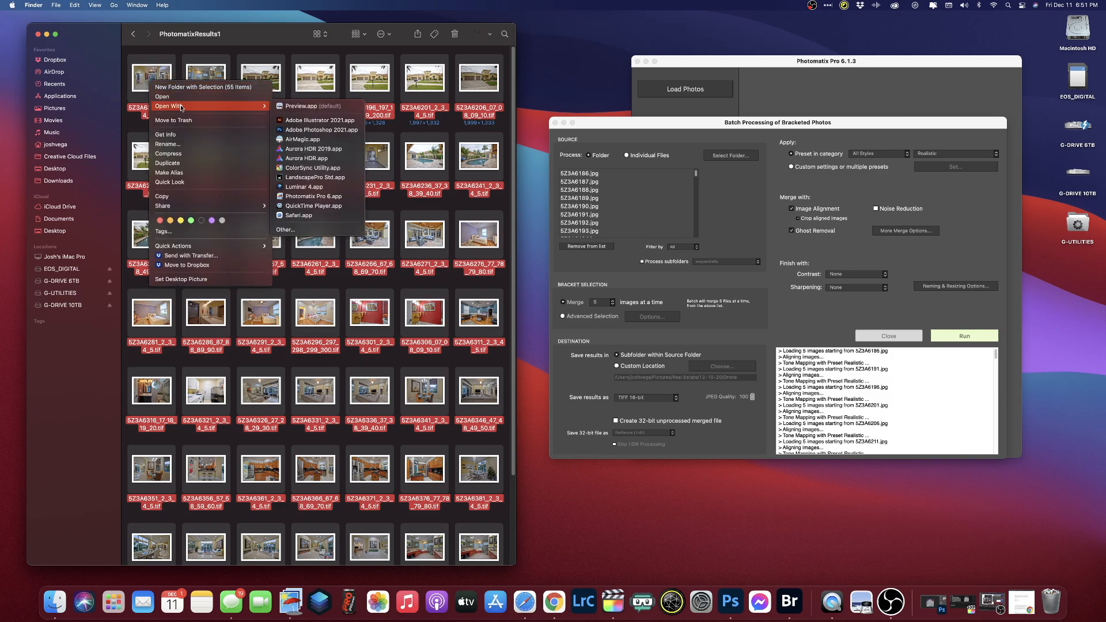
left_click(300, 130)
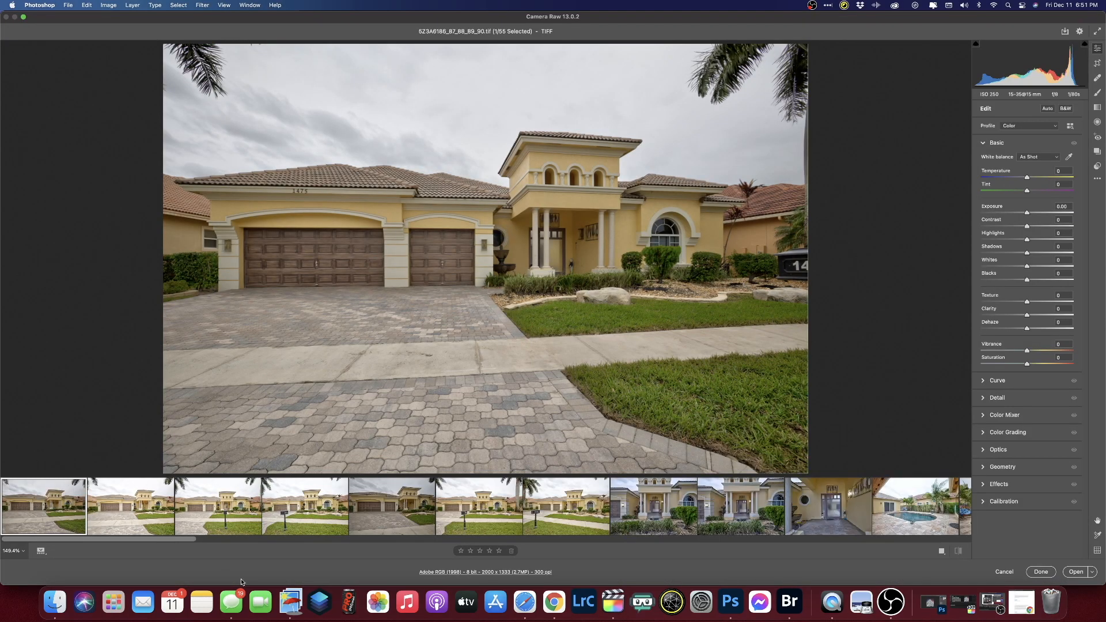
- Browse the filmstrip and preview the front exterior shots, including the mailbox photo
scroll(161, 543, "right", 20)
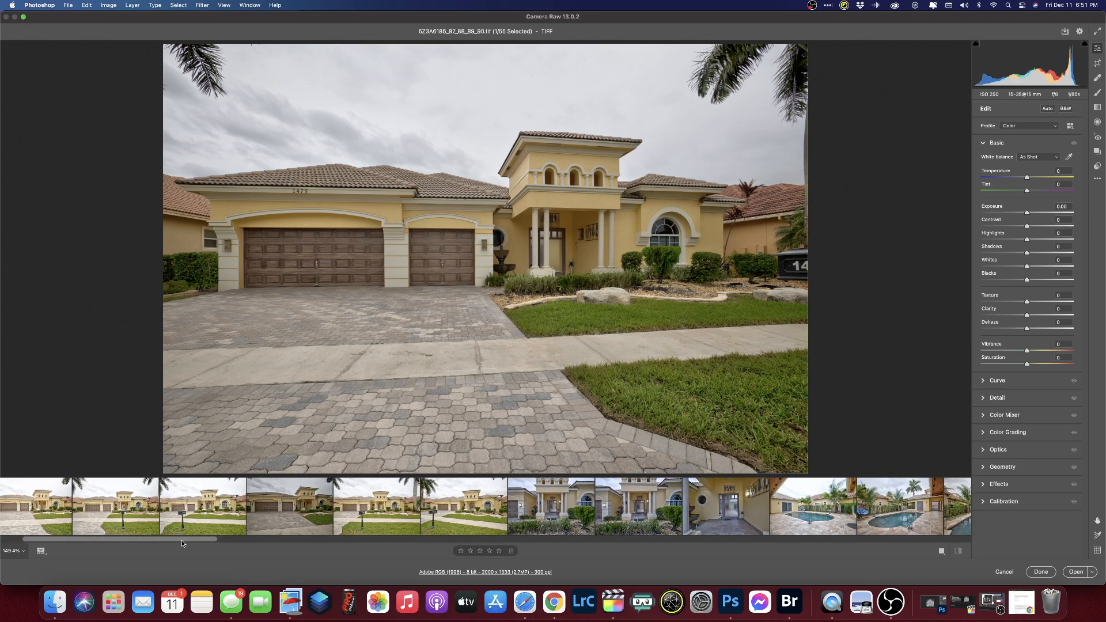
scroll(268, 547, "left", 20)
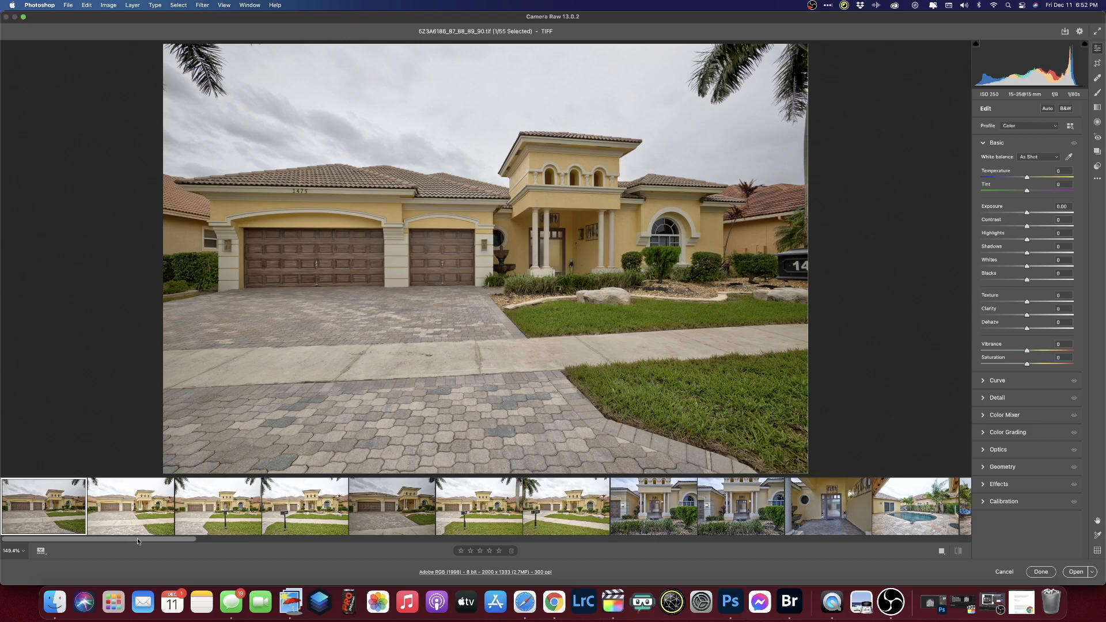
mouse_move(131, 538)
left_mouse_down()
mouse_move(183, 541)
mouse_move(120, 540)
left_mouse_up()
left_click(289, 514)
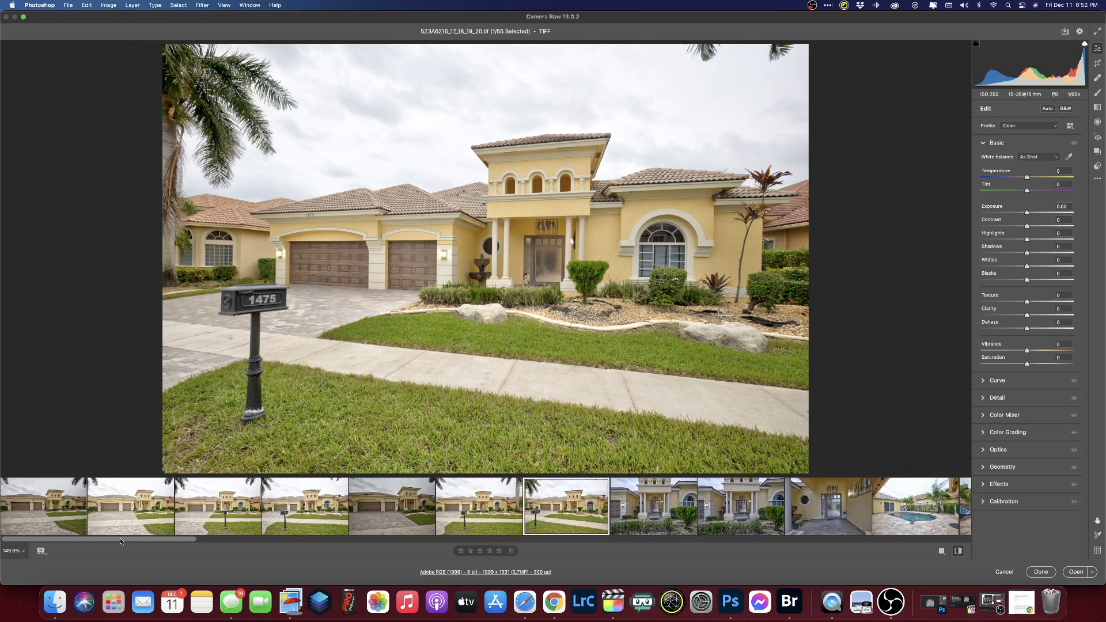
left_click(79, 528)
left_click(571, 507, "shift")
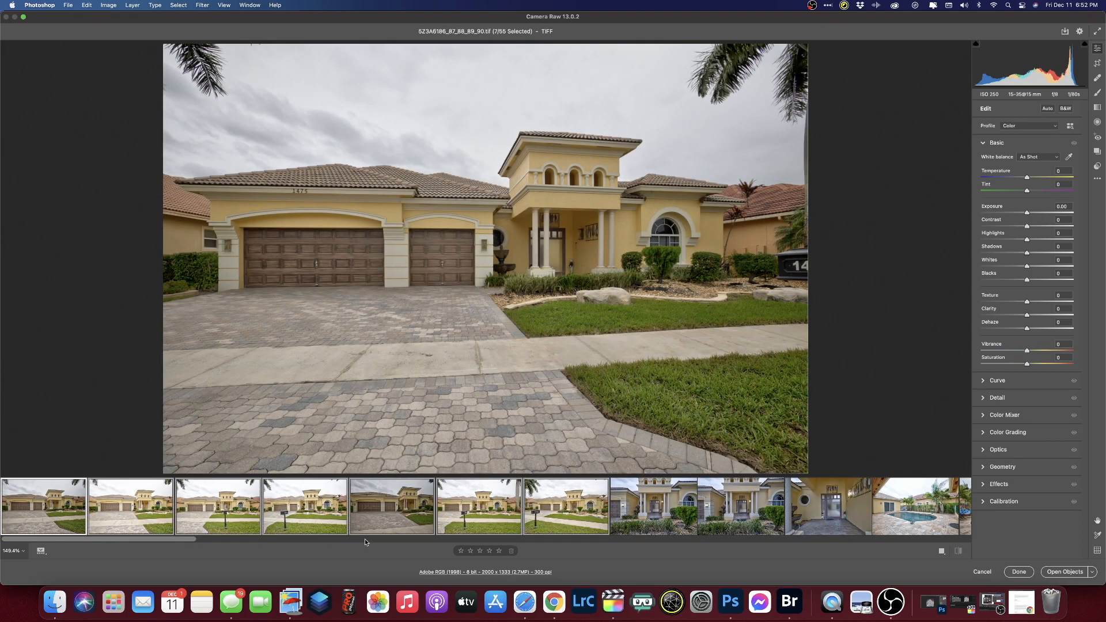
left_click(208, 543)
- Preview the pool, bedroom and dining room photos, then select all 55 images
left_click(349, 509)
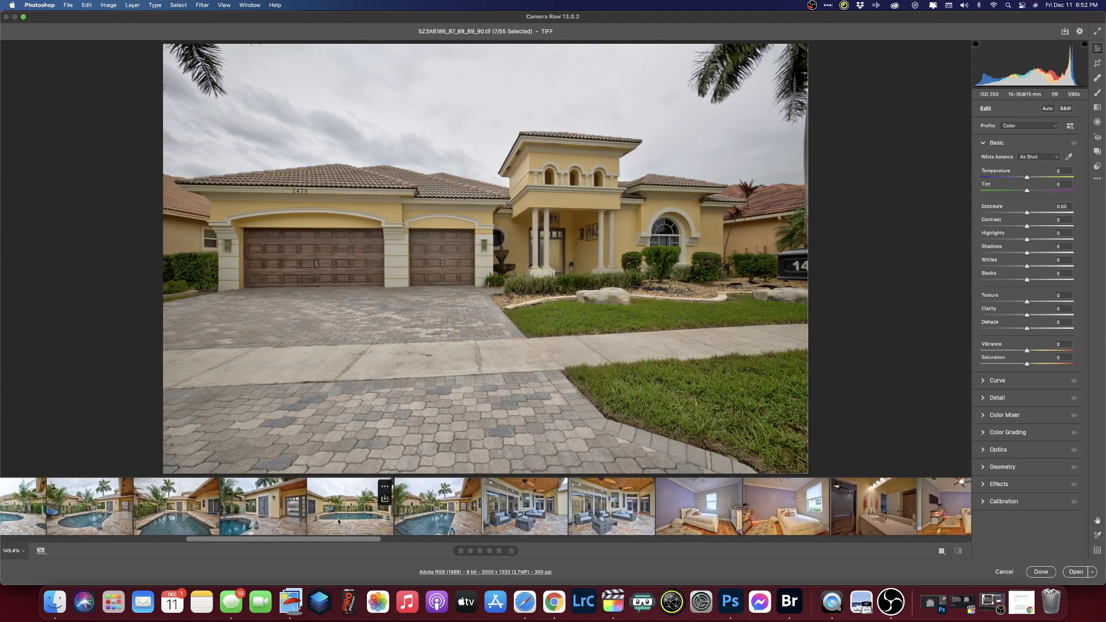
left_click_drag(336, 539, 761, 548)
left_click(386, 507)
left_click(507, 522)
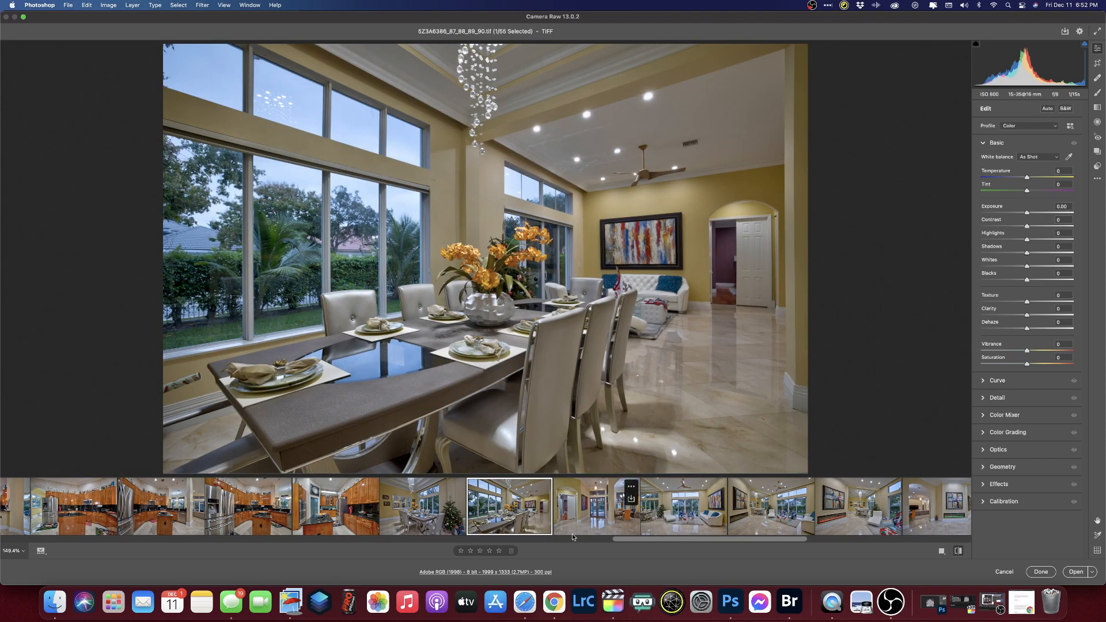
left_click(416, 521)
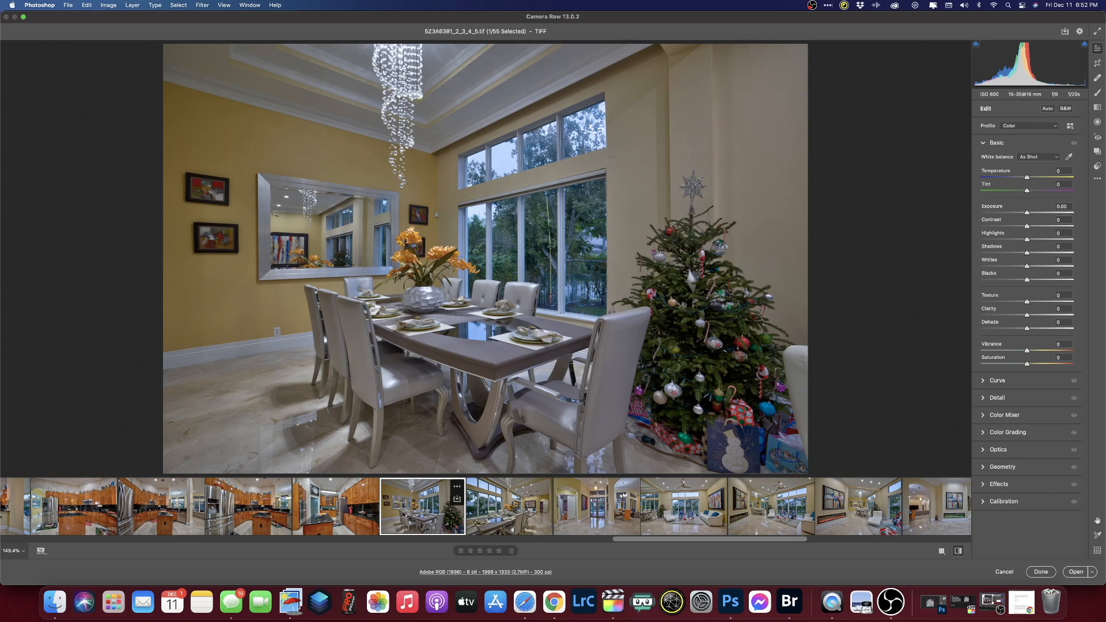
key("super+a")
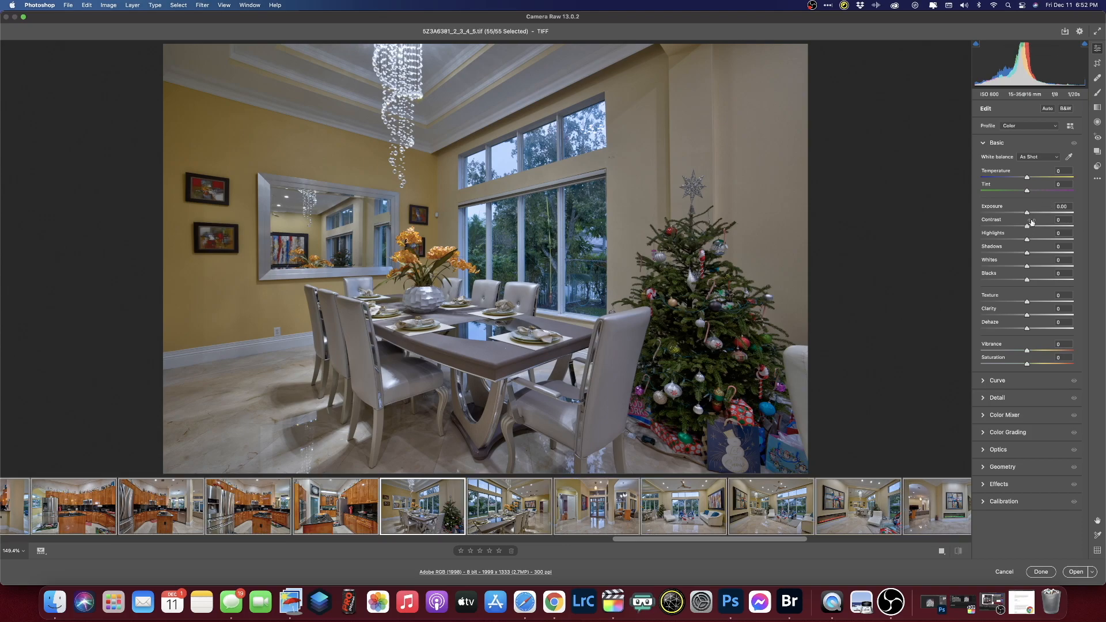
left_click(985, 468)
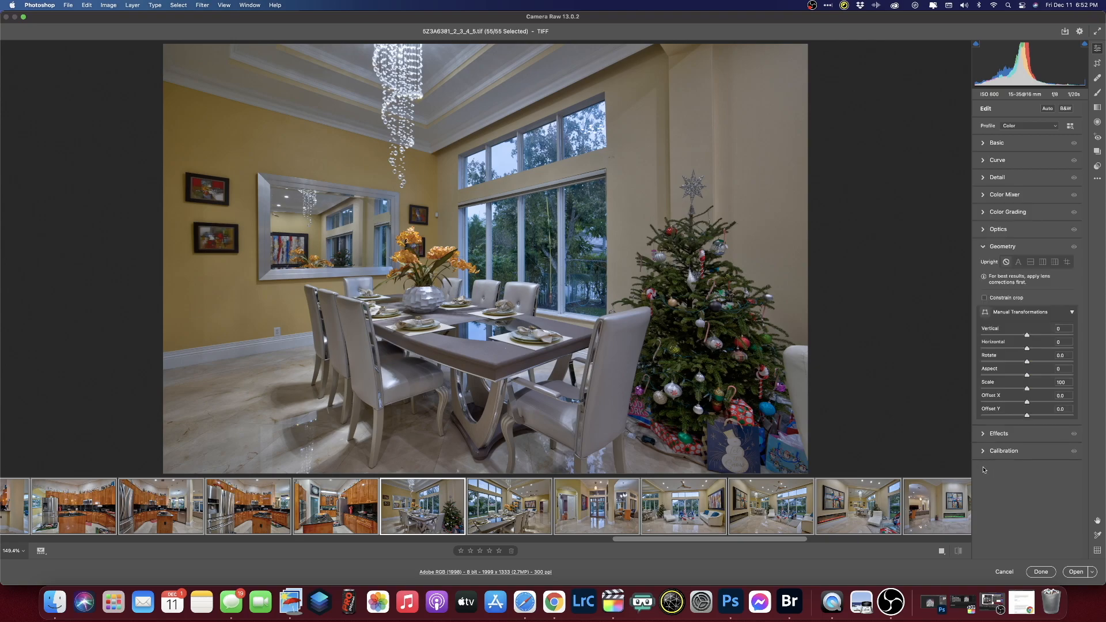
- Enable Constrain Crop and apply Upright Auto to all 55 images, then check the results
left_click(984, 298)
left_click(1018, 262)
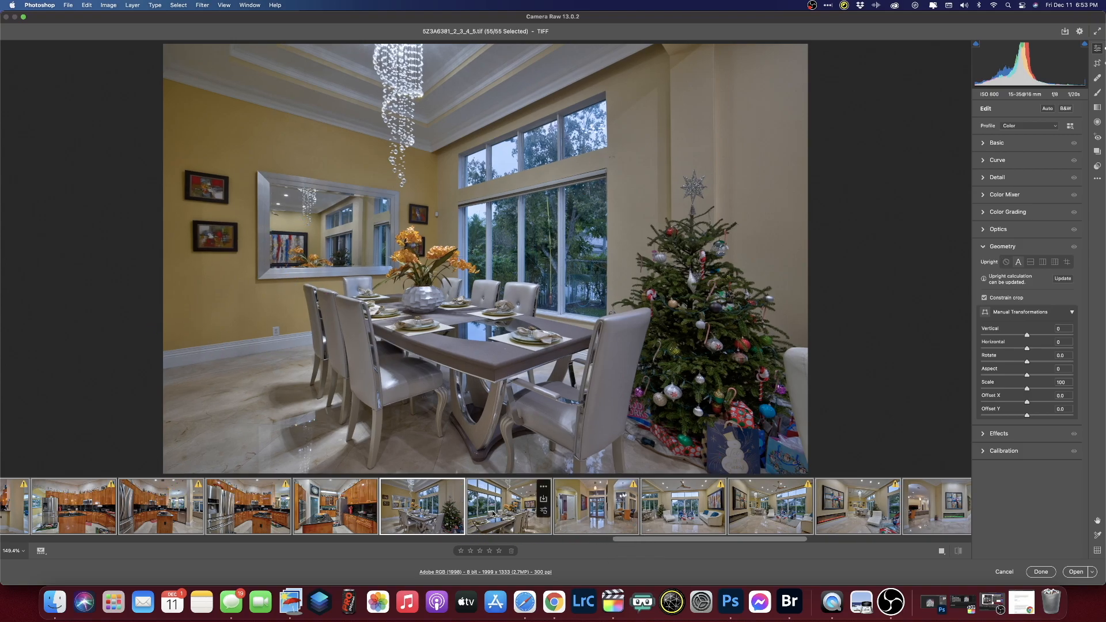
scroll(610, 515, "right", 1)
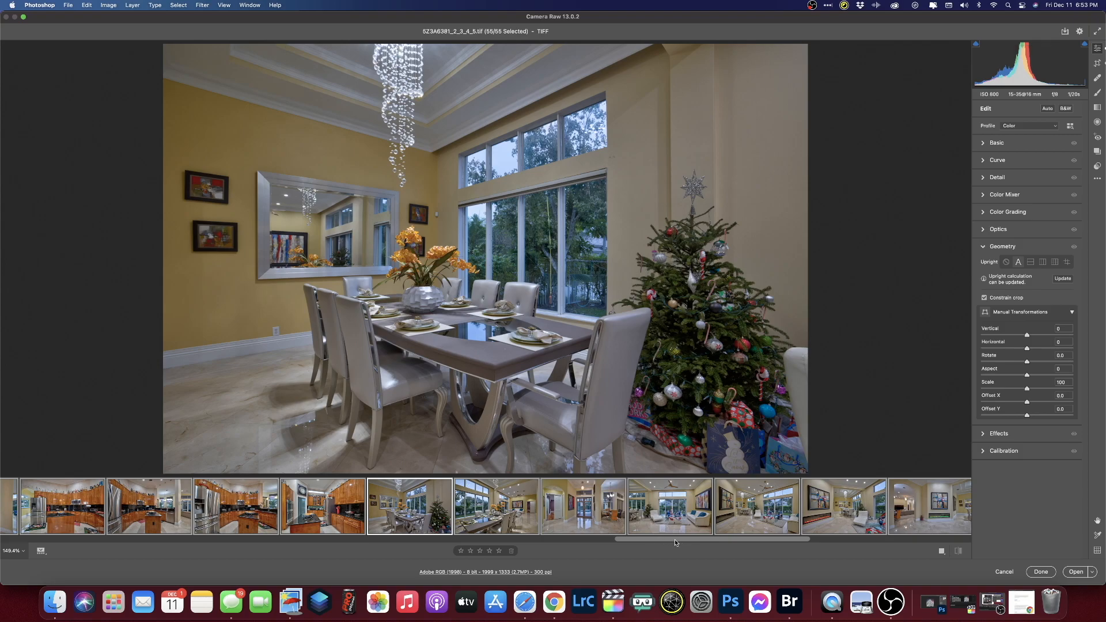
scroll(675, 536, "right", 5)
scroll(697, 534, "left", 8)
scroll(697, 531, "right", 10)
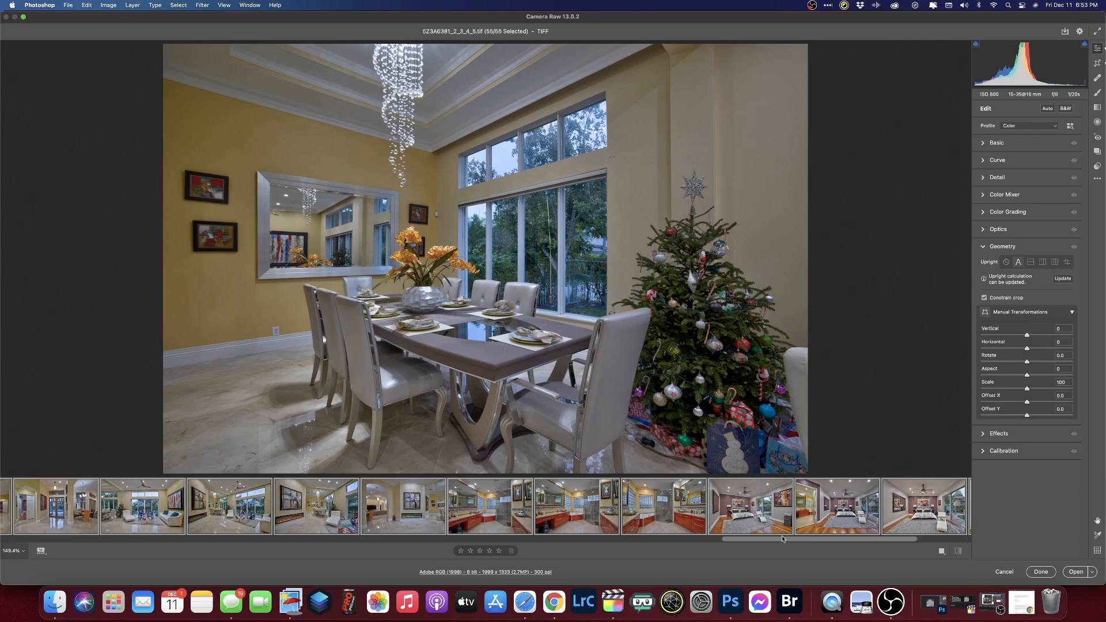
scroll(697, 531, "left", 2)
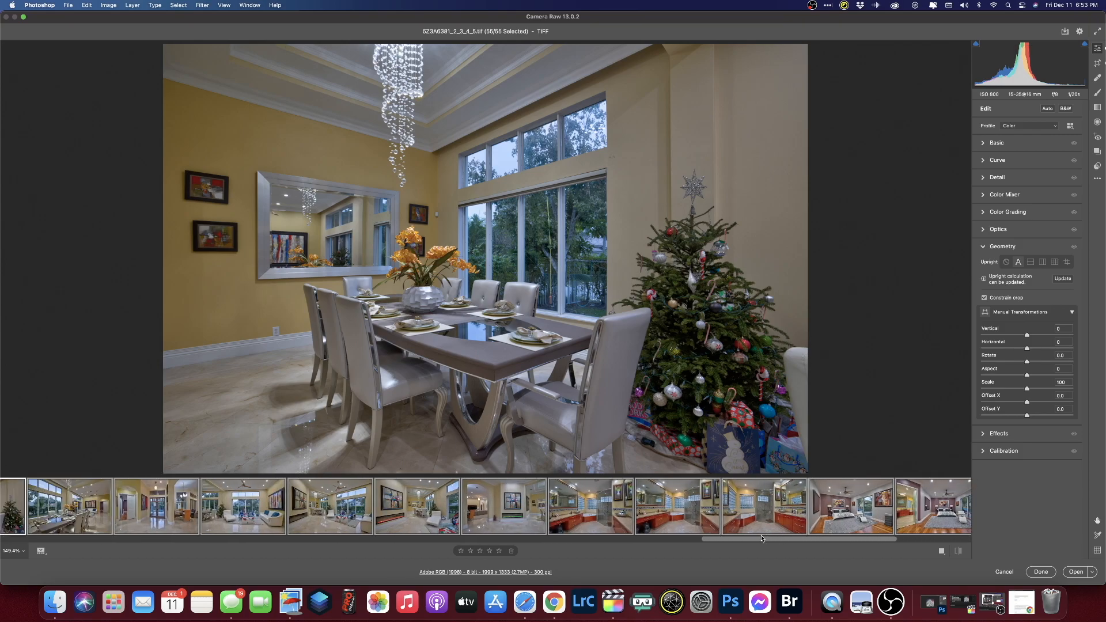
- In the Basic panel, set Exposure +1.00, Highlights -10, Shadows +10 and Clarity +4
left_click(991, 144)
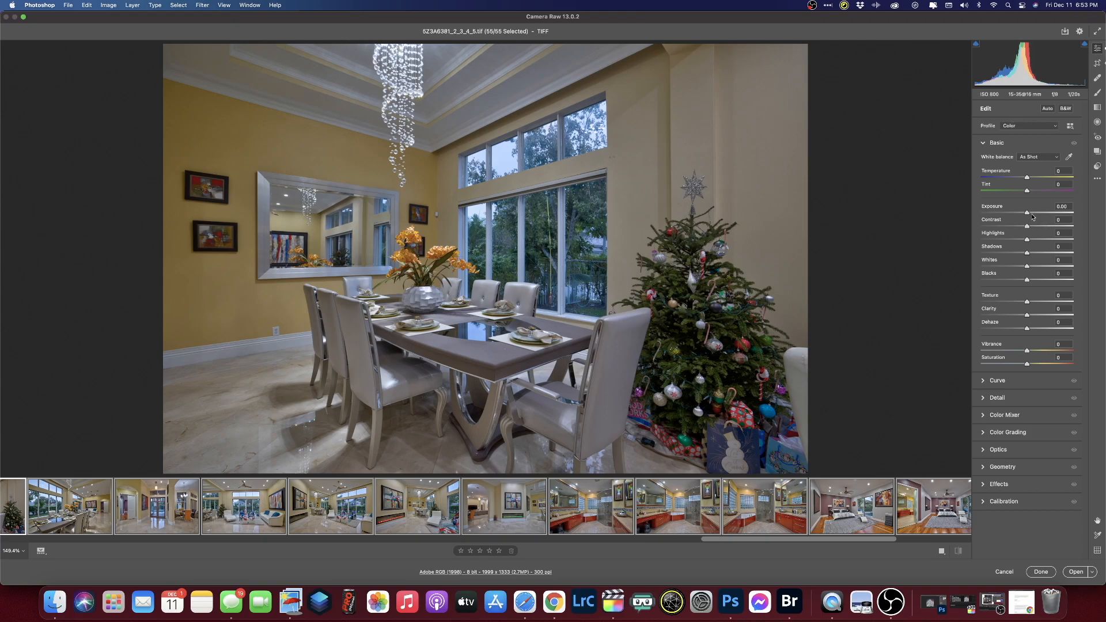
left_click_drag(1029, 214, 1037, 214)
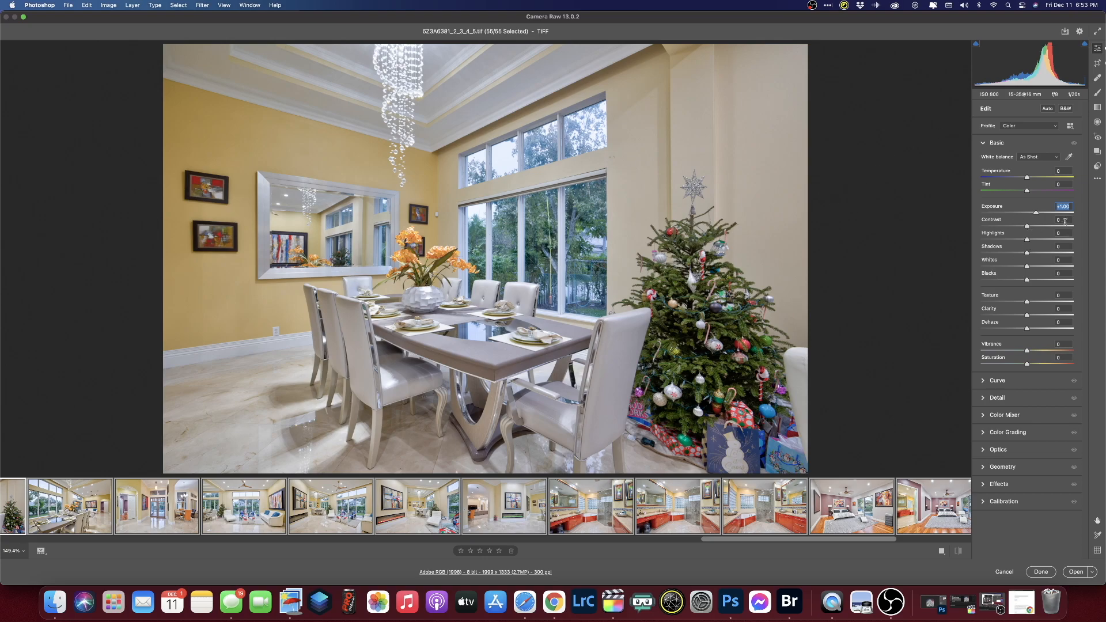
left_click_drag(1025, 241, 954, 243)
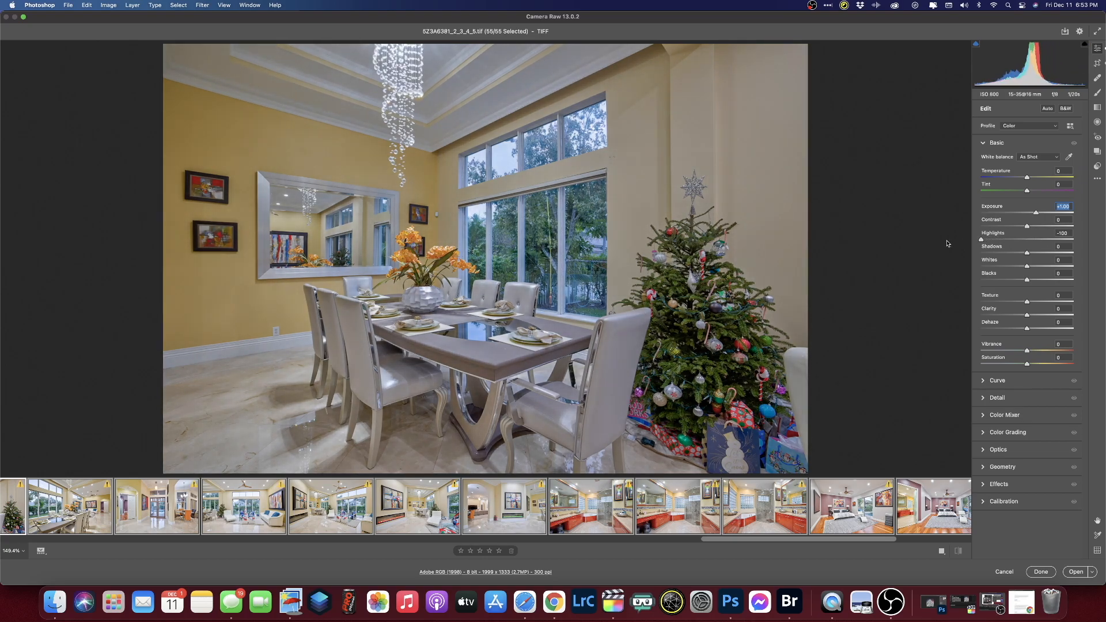
left_click_drag(976, 242, 1021, 241)
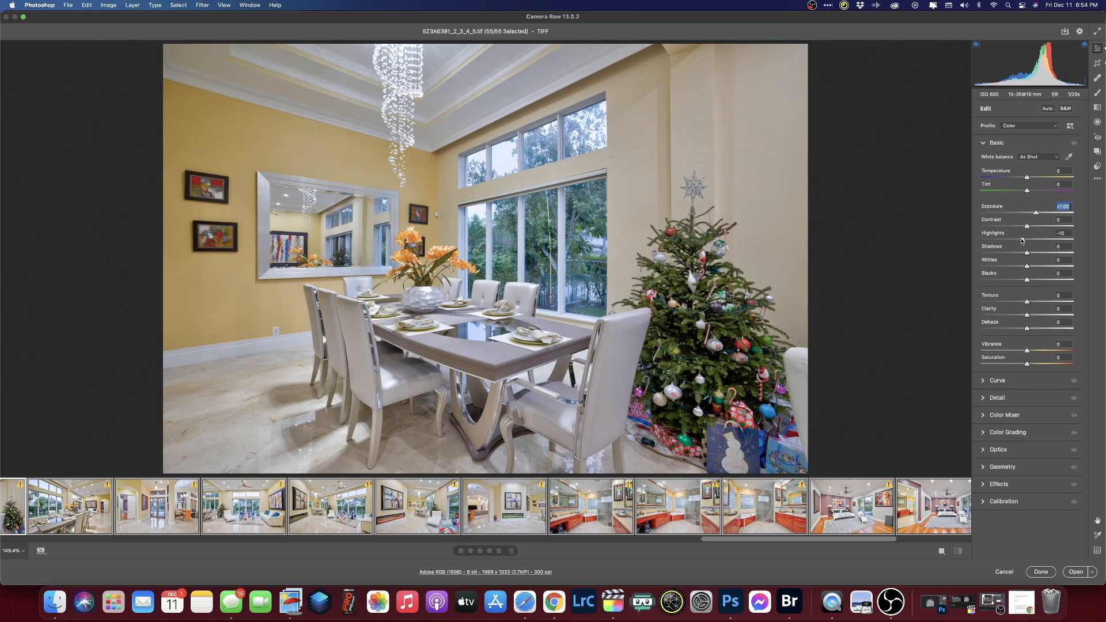
left_click(1021, 240)
mouse_move(1028, 254)
left_mouse_down()
mouse_move(1051, 252)
mouse_move(1033, 254)
left_mouse_up()
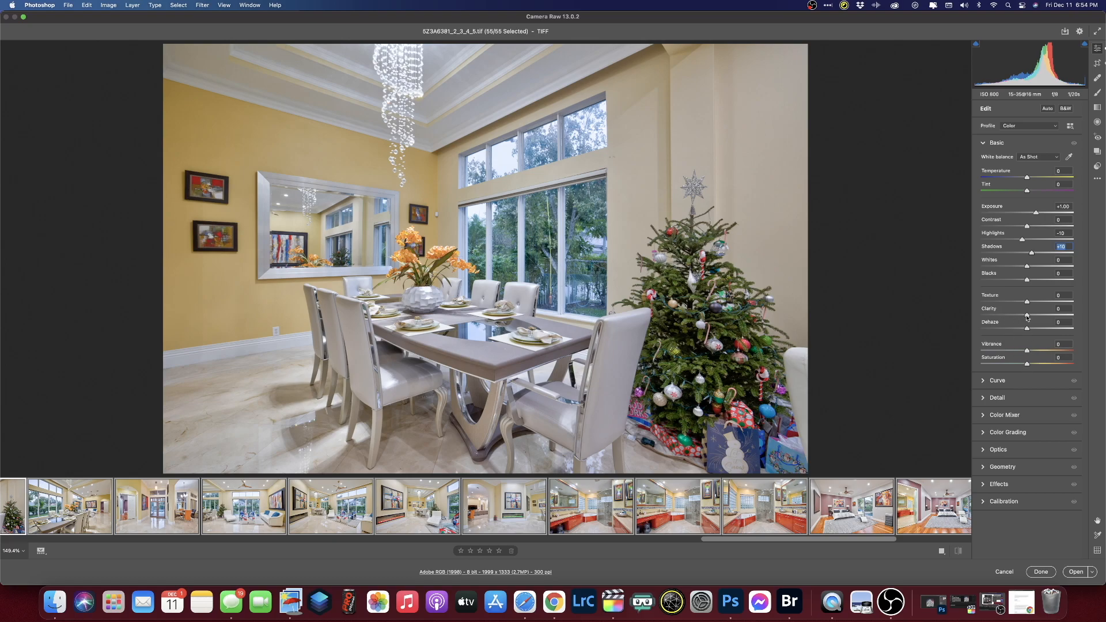
left_click_drag(1027, 316, 1030, 316)
- In the Detail panel, enter Sharpening 40, Color Noise Reduction 40 and Noise Reduction 15
left_click(984, 398)
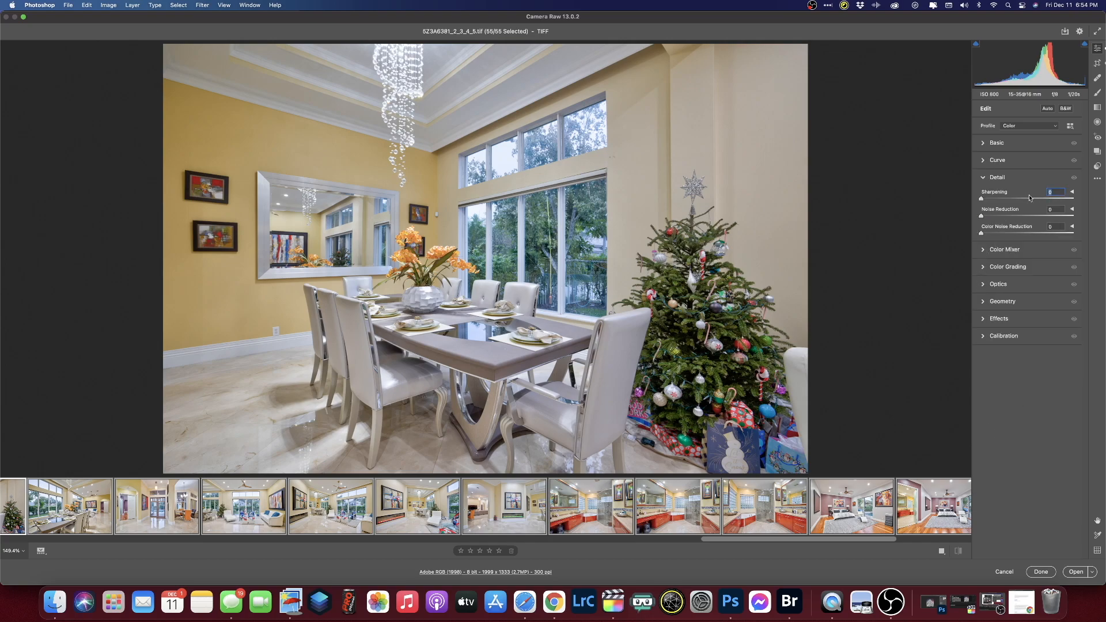
type("40")
left_click(1054, 226)
type("4")
left_click(1055, 209)
type("15")
- Drop HSL Yellows saturation to -15, then select only the bedroom thumbnail in the filmstrip
left_click(982, 251)
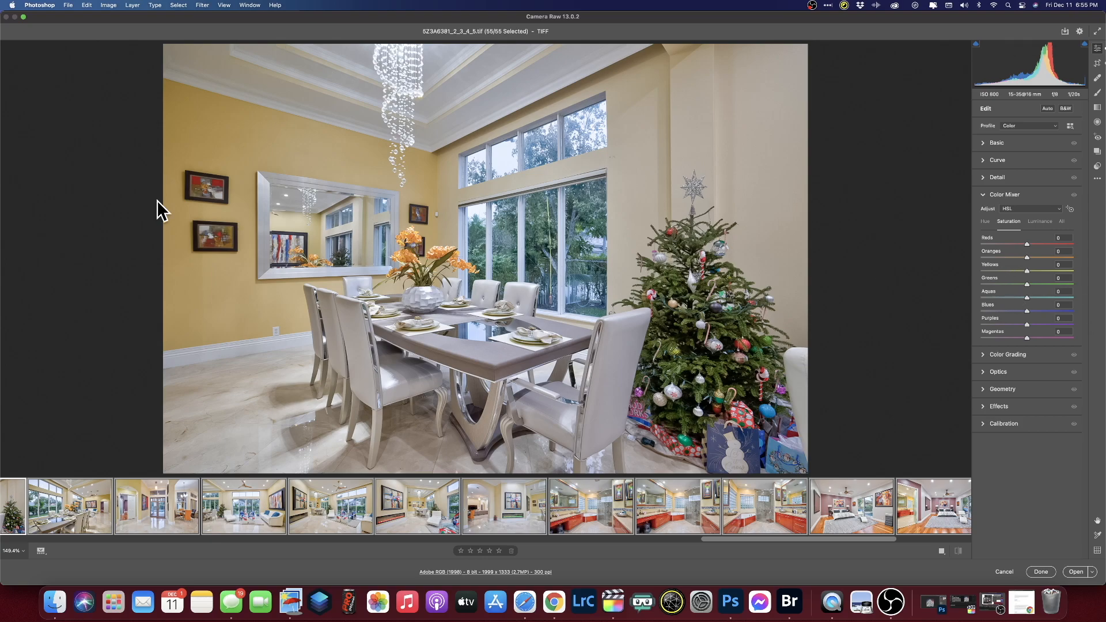
mouse_move(1026, 270)
left_mouse_down()
mouse_move(1000, 272)
mouse_move(1018, 272)
left_mouse_up()
left_click_drag(796, 542, 827, 541)
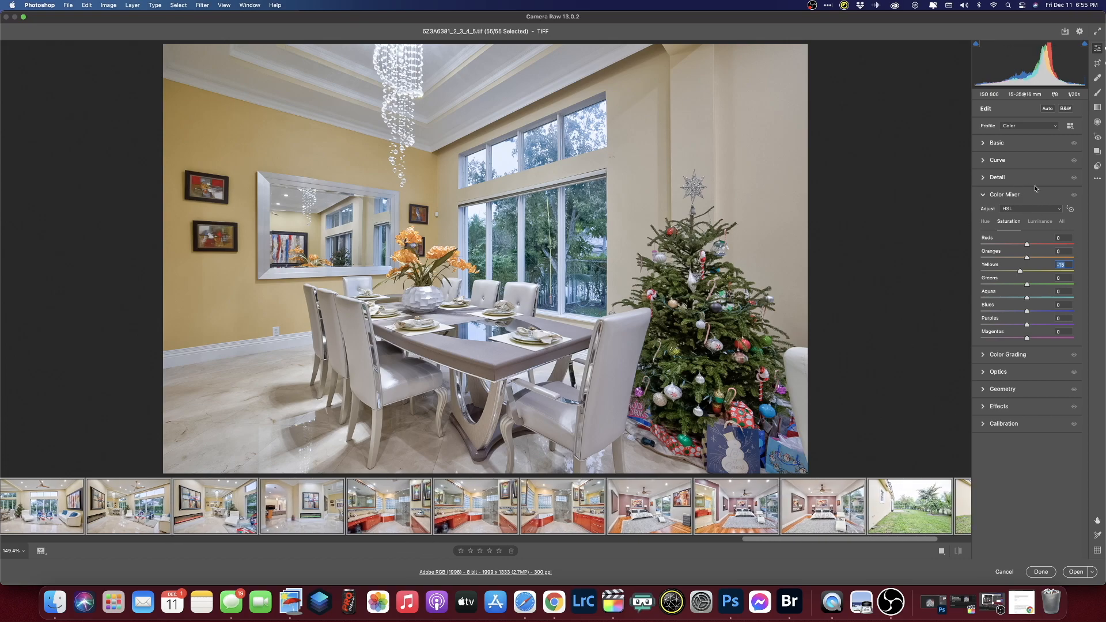
left_click_drag(796, 542, 648, 542)
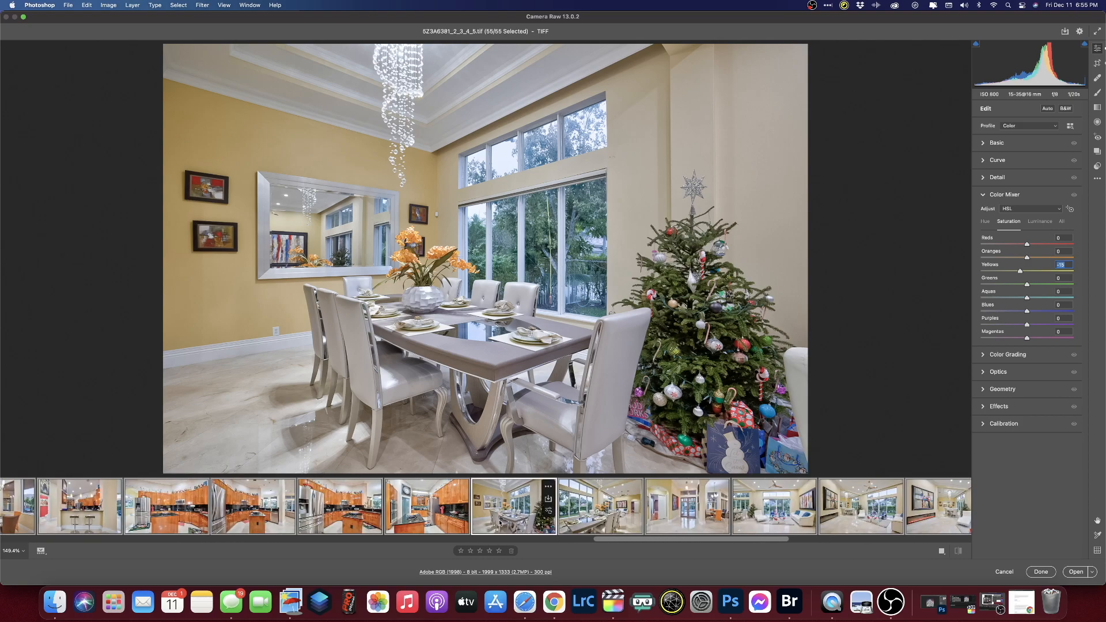
scroll(628, 518, "down", 10)
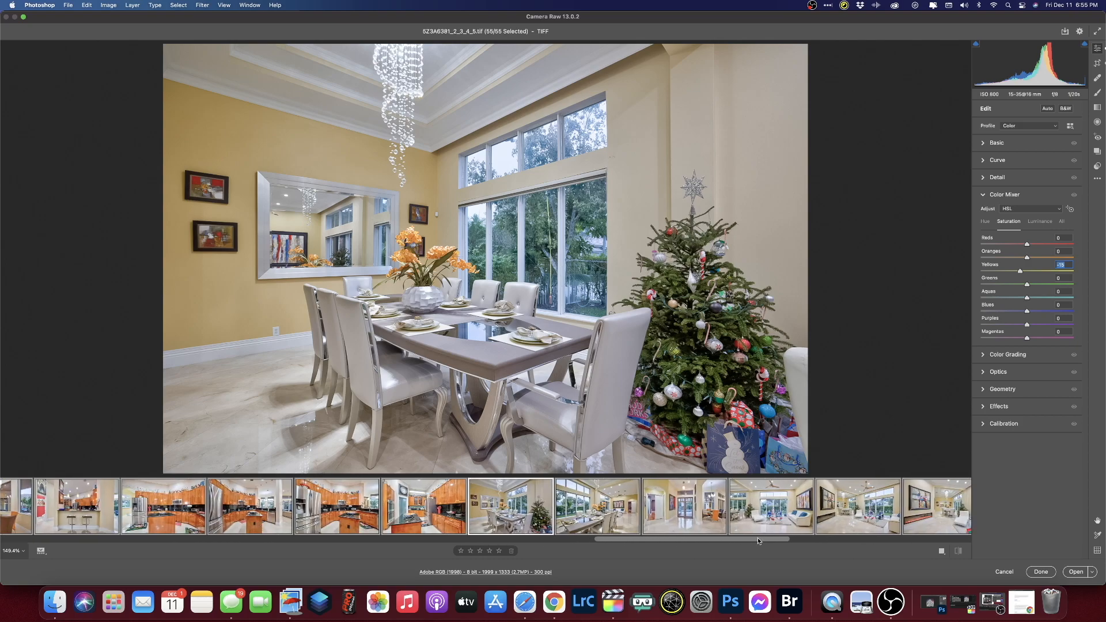
left_click(651, 514)
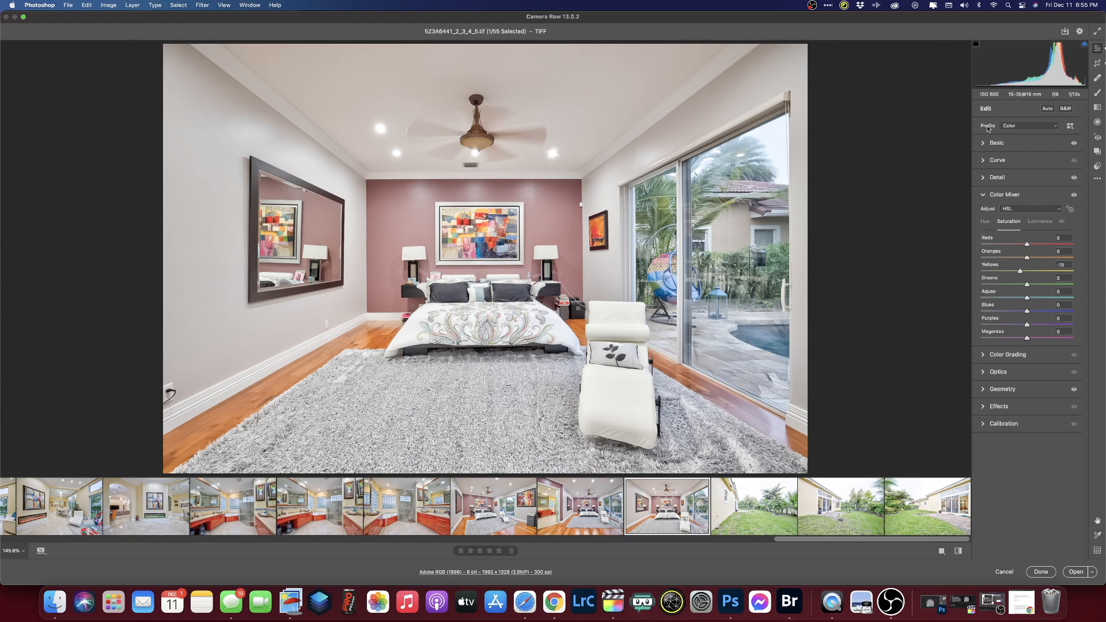
- Set bedroom exposure to +0.85 and prepare an Adjustment Brush with reset sliders and lower highlights
left_click(987, 145)
left_click_drag(1036, 213, 1034, 215)
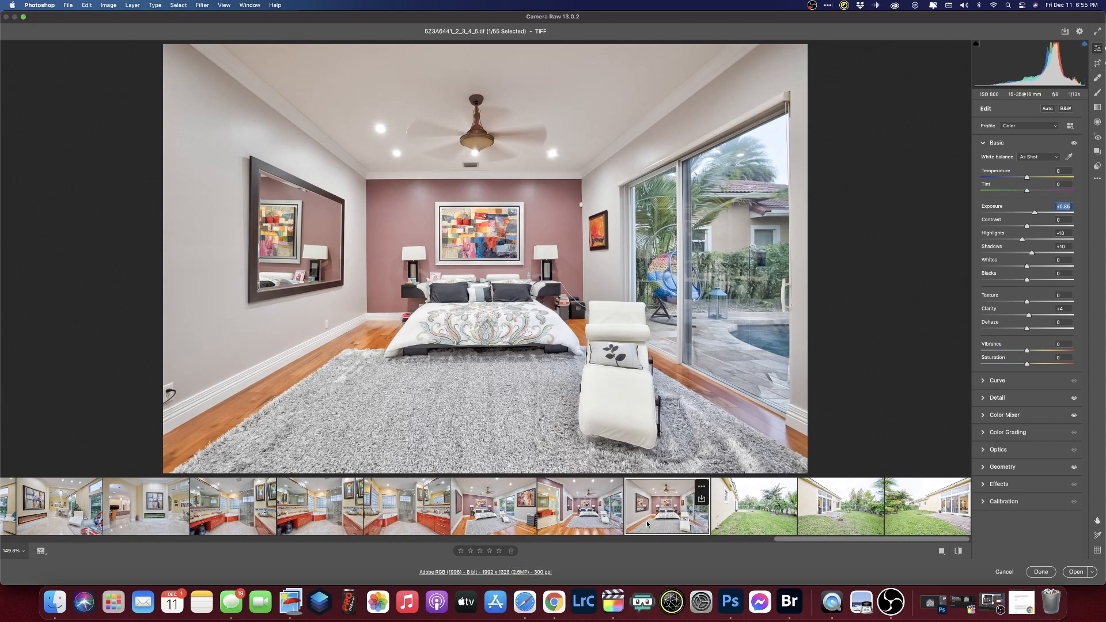
mouse_move(636, 530)
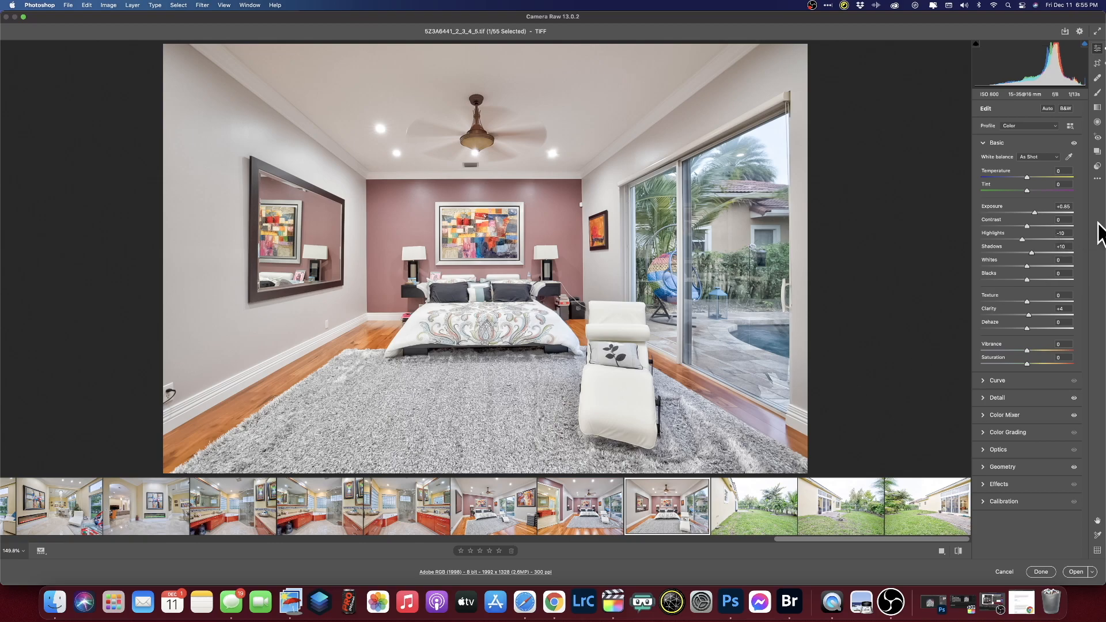
left_click(1098, 78)
left_click(1098, 93)
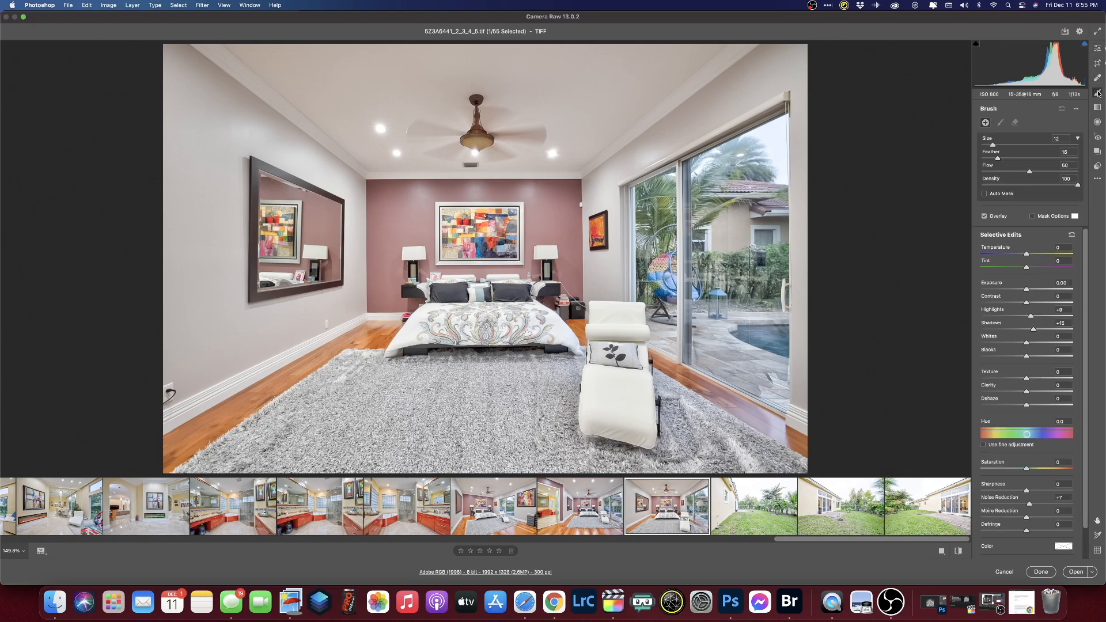
double_click(1034, 329)
double_click(1030, 315)
double_click(1030, 505)
left_click_drag(1026, 316, 1006, 316)
- Brush over the sliding glass window and add dehaze to the painted area
mouse_move(727, 219)
left_mouse_down()
mouse_move(756, 173)
mouse_move(725, 317)
mouse_move(765, 378)
mouse_move(681, 230)
mouse_move(664, 228)
mouse_move(676, 326)
mouse_move(752, 361)
mouse_move(758, 170)
mouse_move(659, 212)
mouse_move(701, 209)
mouse_move(773, 147)
mouse_move(756, 240)
mouse_move(762, 384)
mouse_move(666, 288)
mouse_move(658, 302)
mouse_move(678, 221)
mouse_move(765, 165)
left_mouse_up()
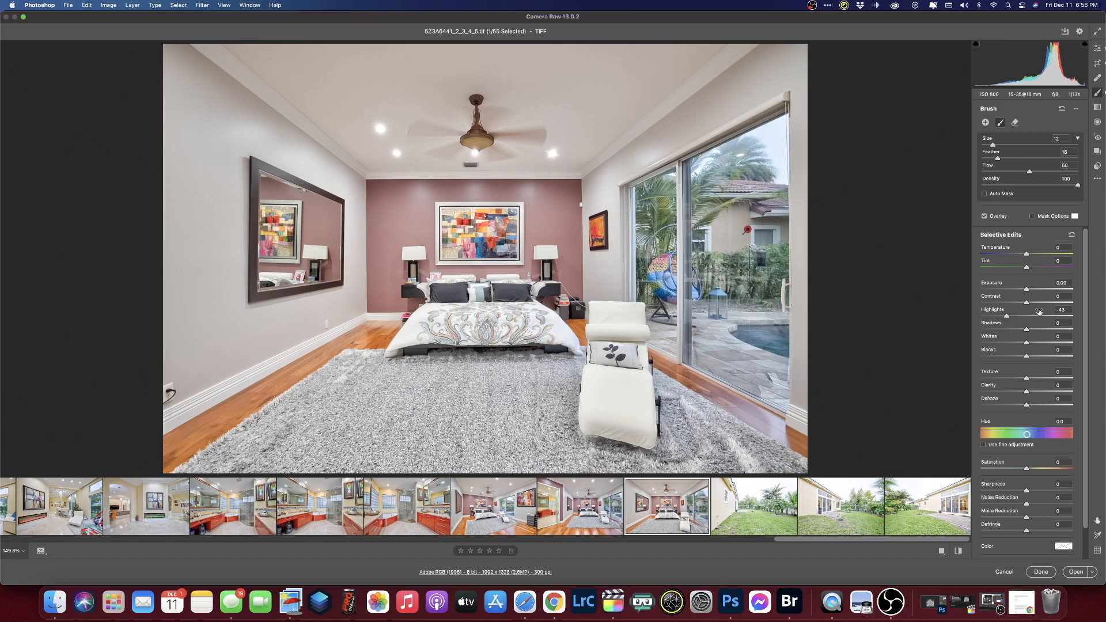
mouse_move(1028, 407)
left_mouse_down()
mouse_move(1070, 407)
mouse_move(1035, 407)
left_mouse_up()
left_click(656, 516)
left_click(594, 507)
left_click(662, 512)
- Paint a desaturation over the bedroom ceiling, settling its saturation at -48
left_click(1020, 469)
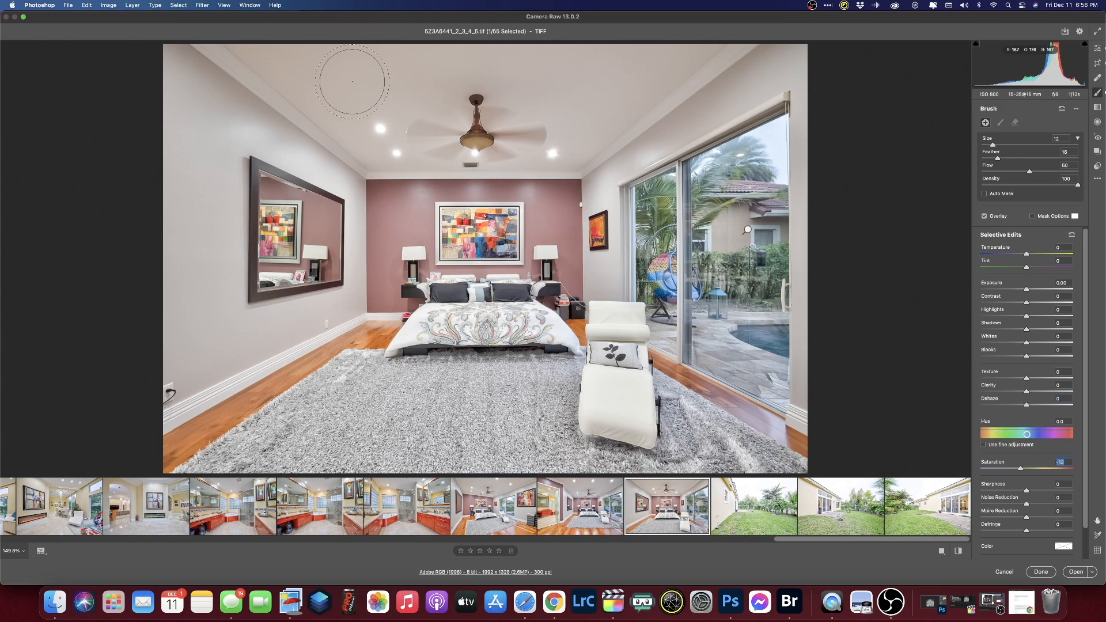
mouse_move(351, 80)
left_mouse_down()
mouse_move(344, 73)
mouse_move(592, 64)
mouse_move(508, 122)
mouse_move(385, 132)
mouse_move(302, 58)
mouse_move(280, 68)
left_mouse_up()
left_click_drag(1021, 470, 972, 471)
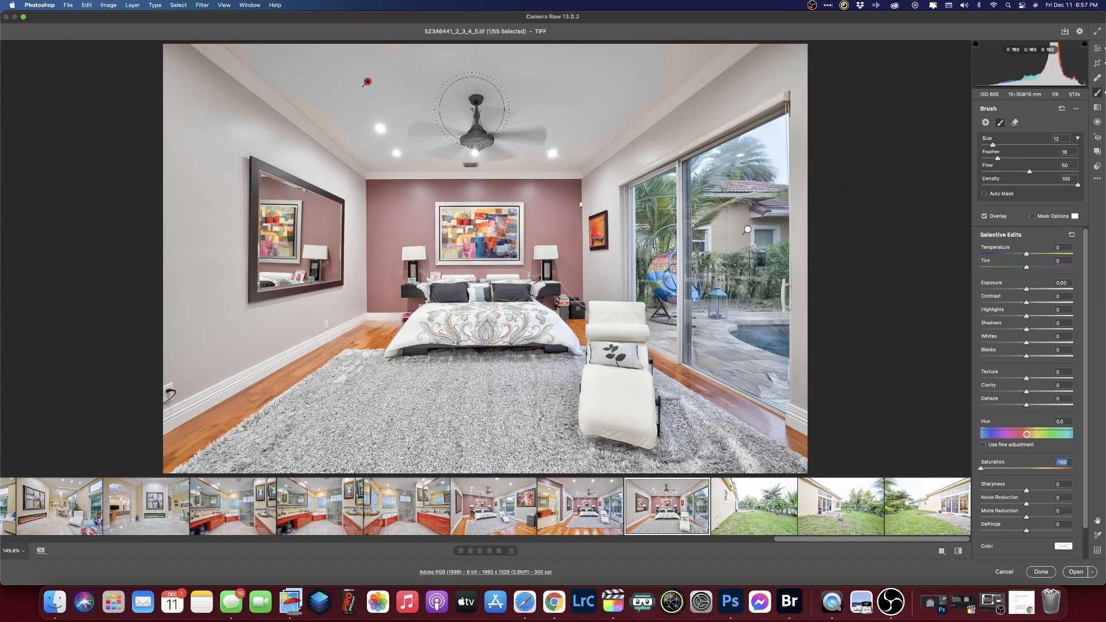
key("bracketleft")
key("bracketleft")
key("bracketleft")
left_click_drag(982, 469, 1005, 468)
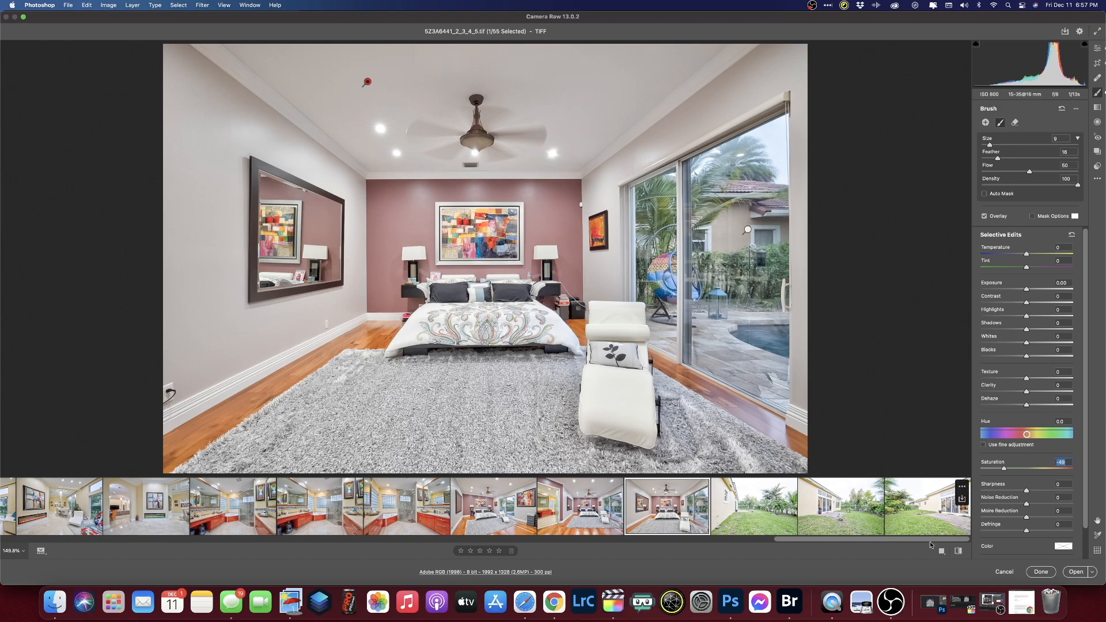
- Lower the other bedroom photo's exposure to +0.80
left_click(580, 507)
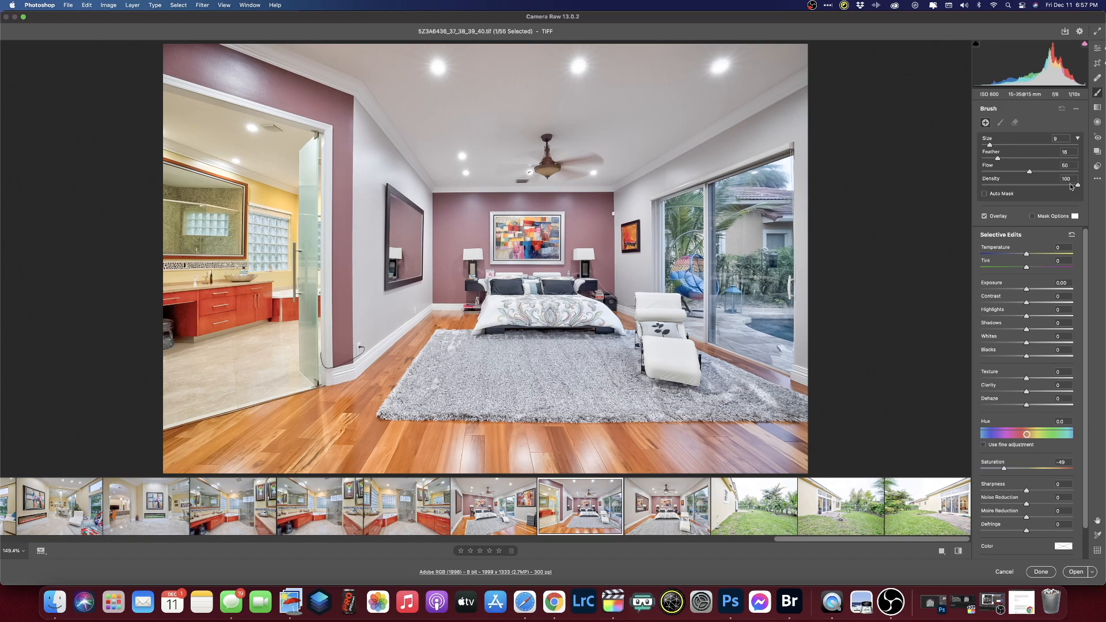
left_click(1098, 48)
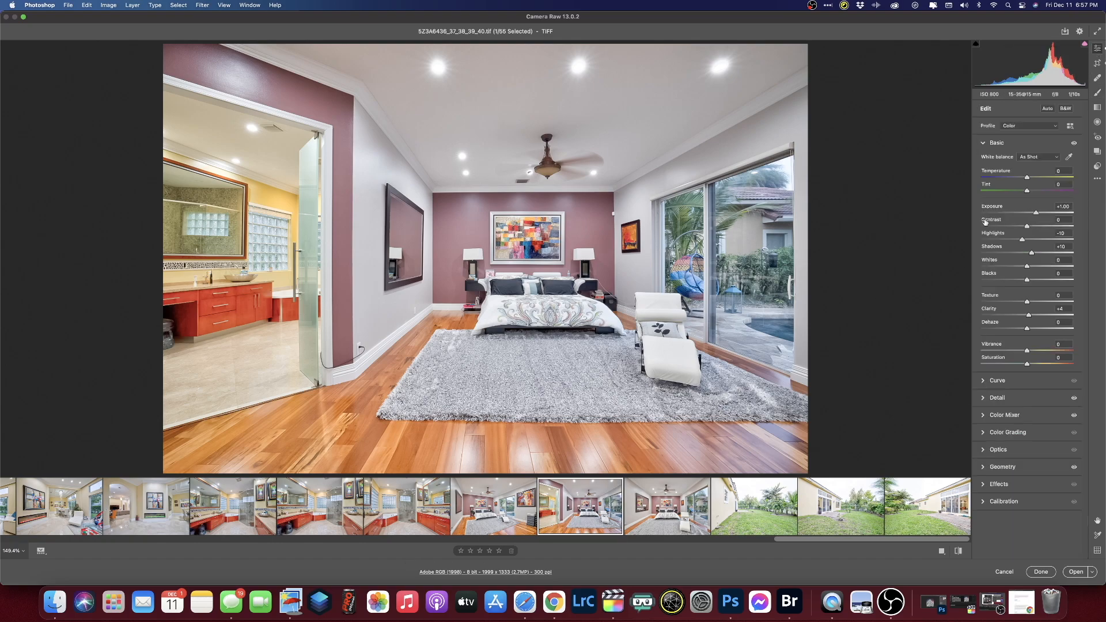
key("Left")
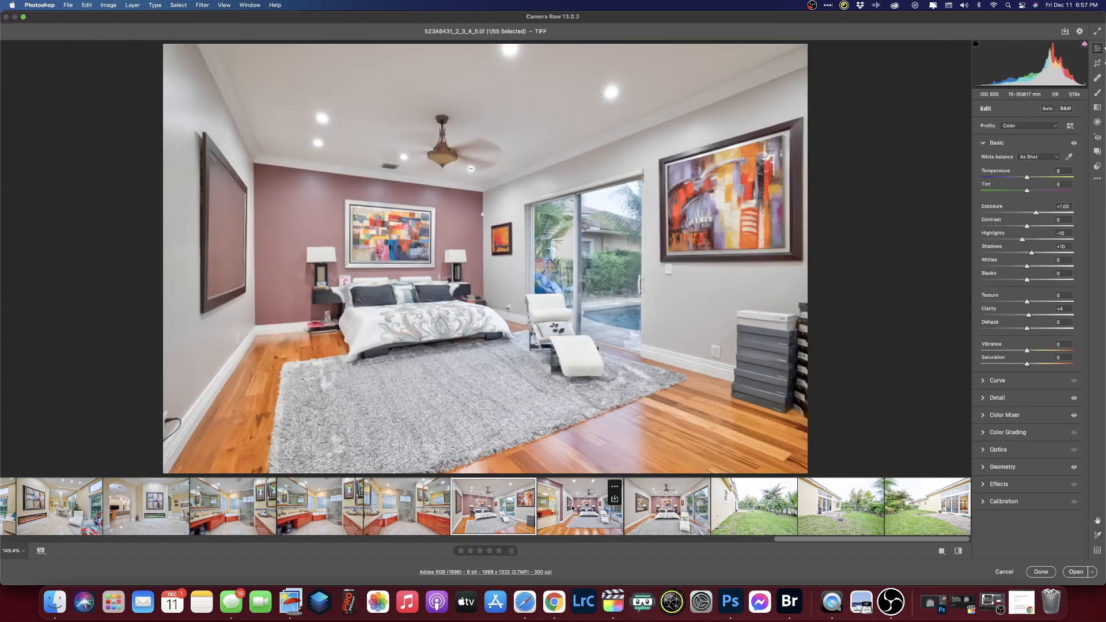
key("Left")
key("Right")
left_click_drag(1036, 213, 1034, 213)
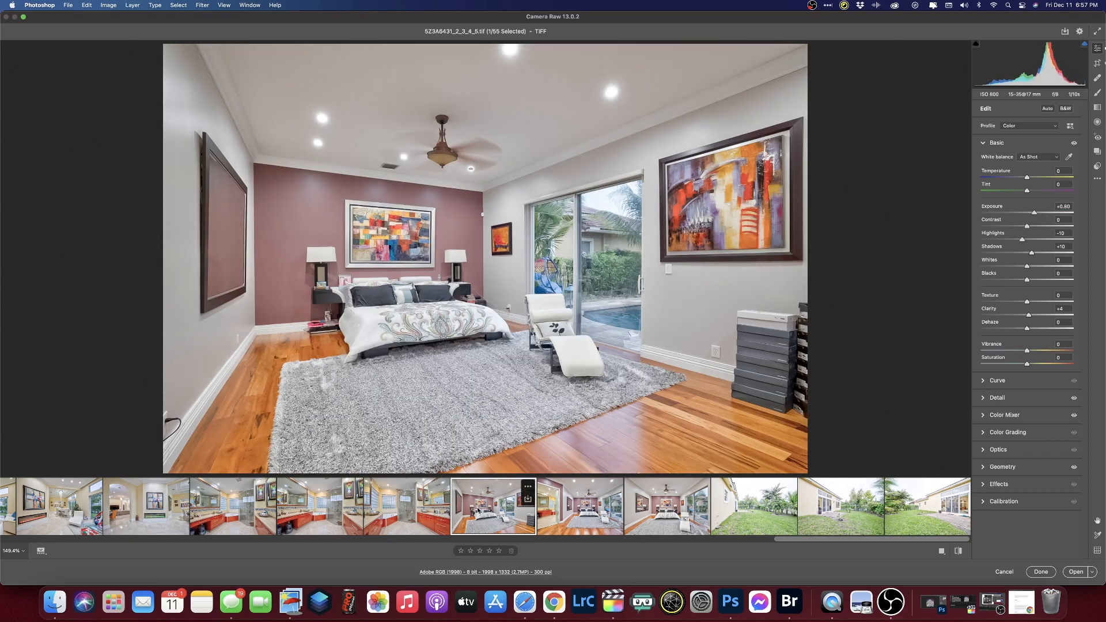
- Compare earlier photos with Upright correction off and on, leaving Auto applied
key("Left")
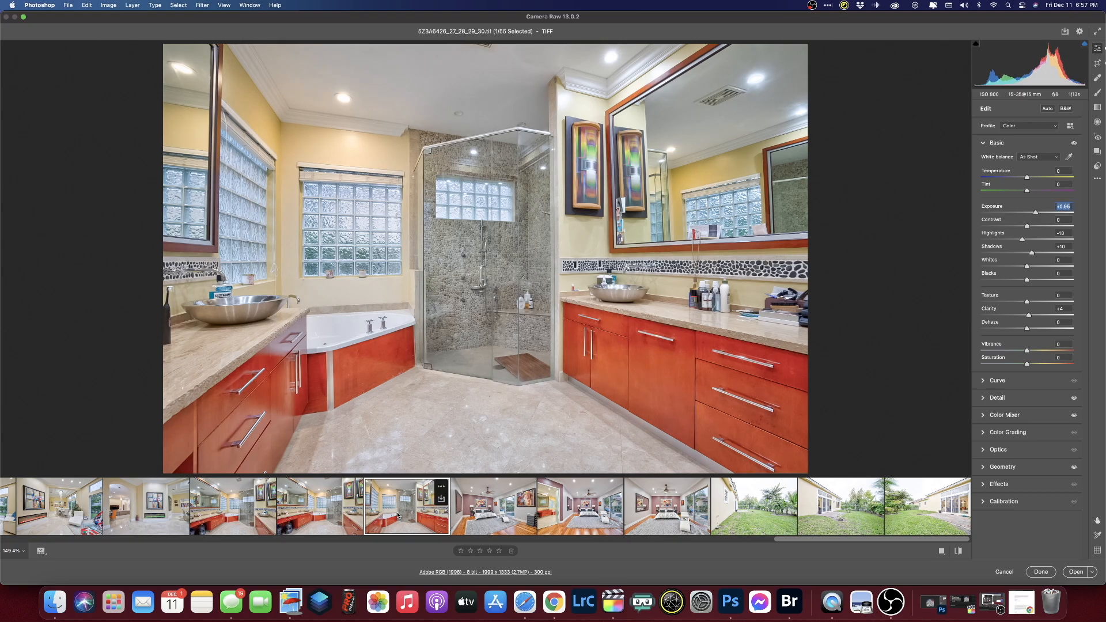
key("Left")
key("Left")
key("Left")
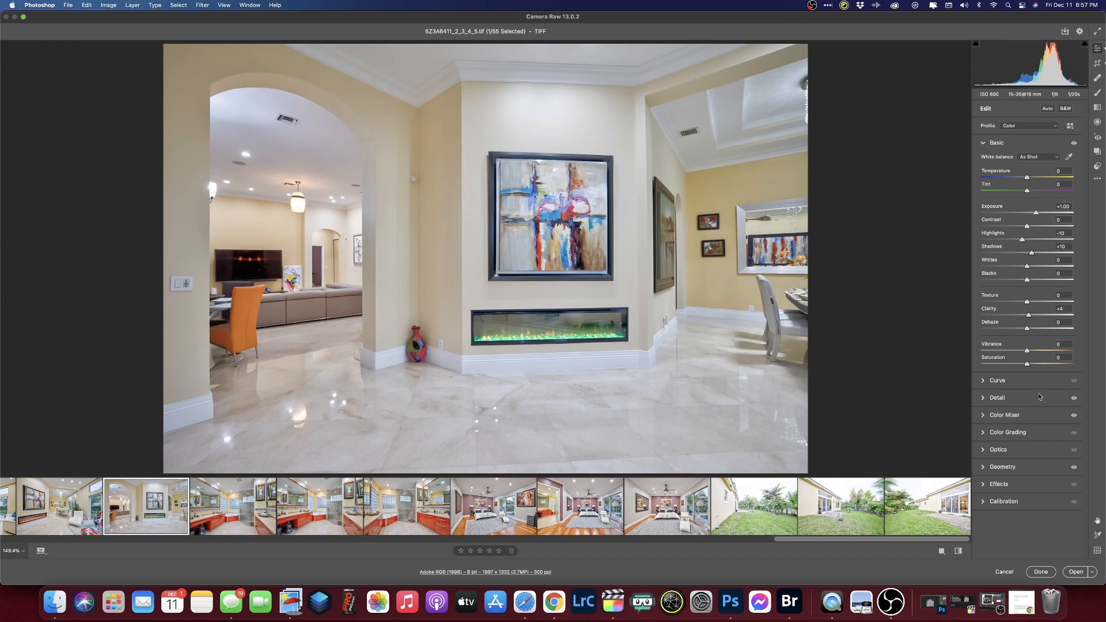
left_click(984, 468)
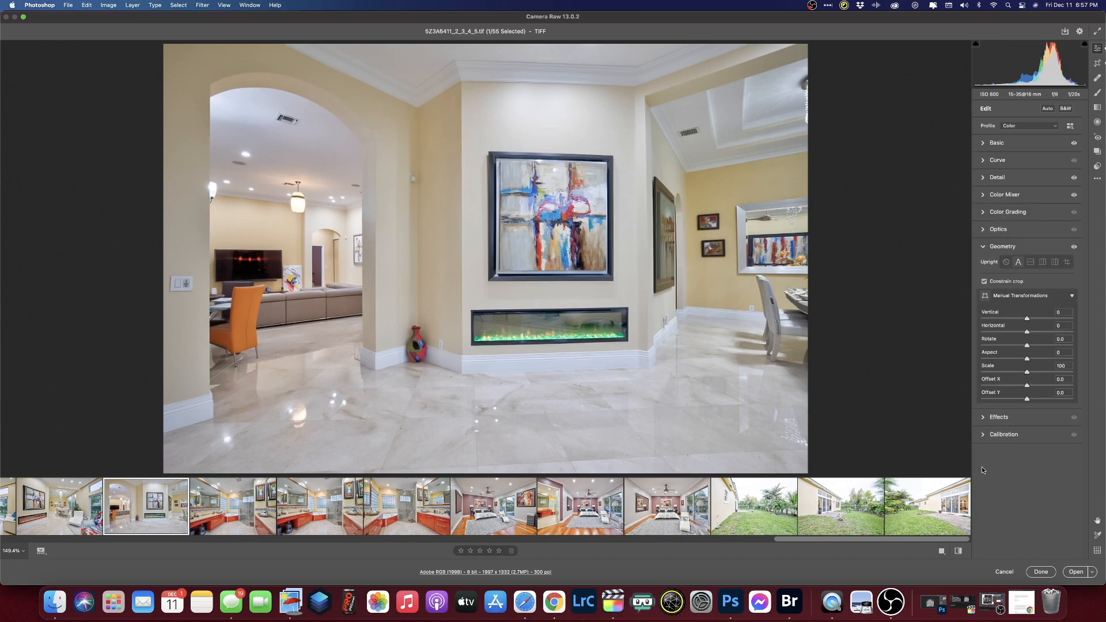
left_click(1007, 263)
left_click(1018, 262)
key("Left")
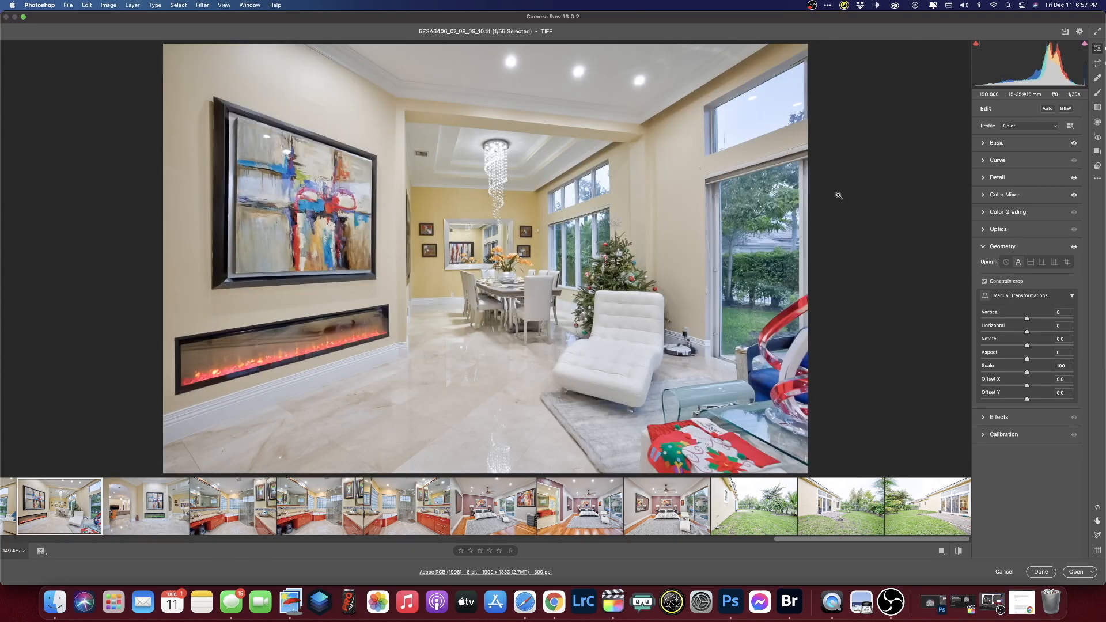
left_click(1006, 262)
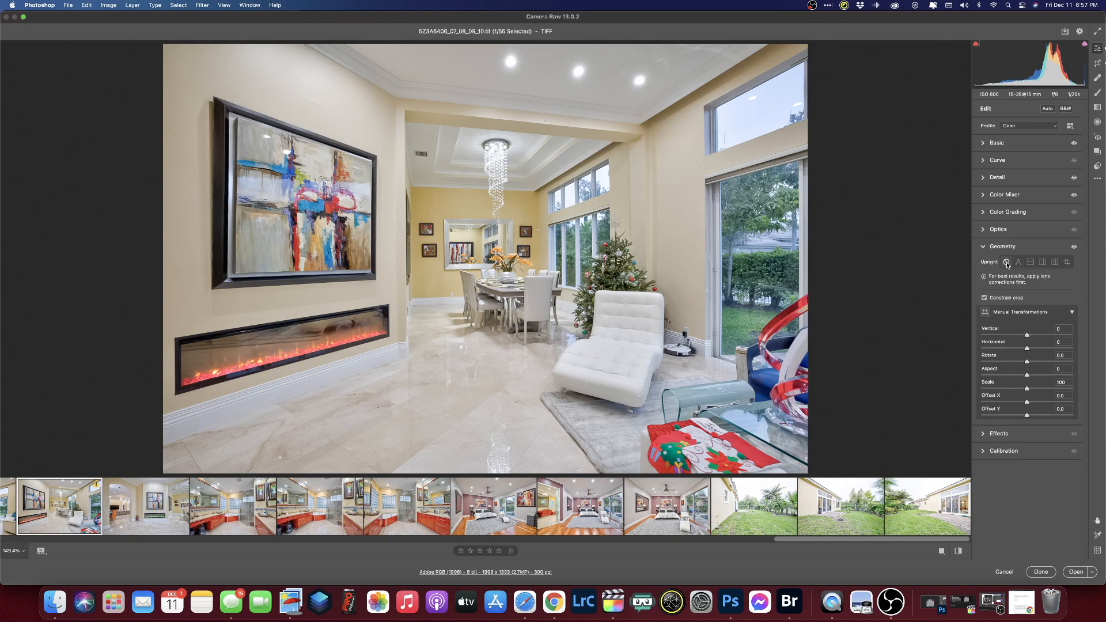
left_click(1018, 262)
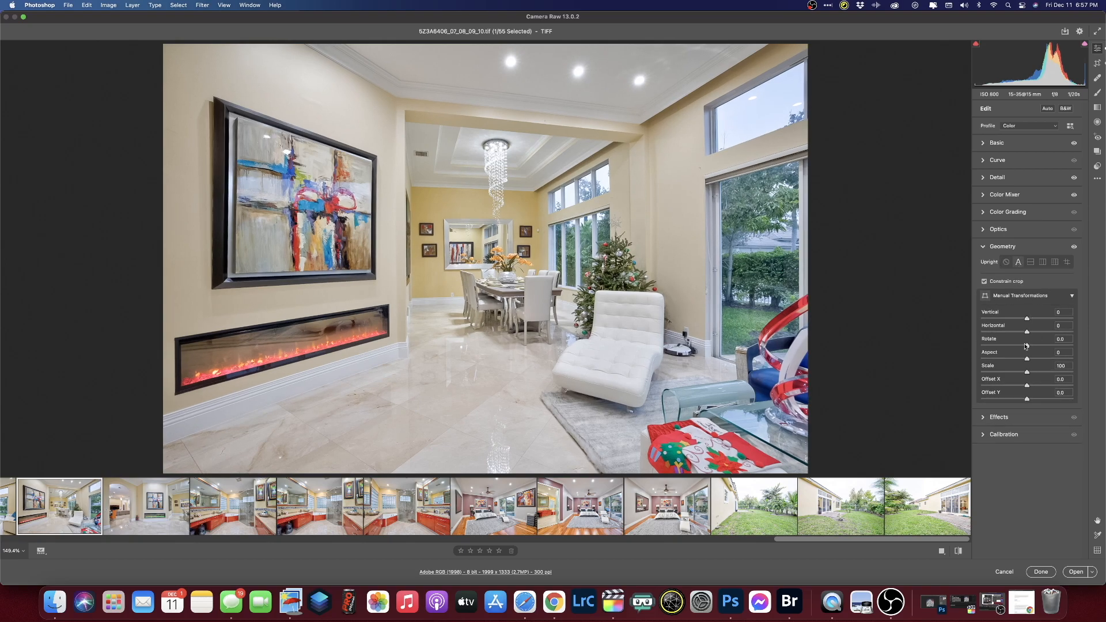
left_click(1007, 263)
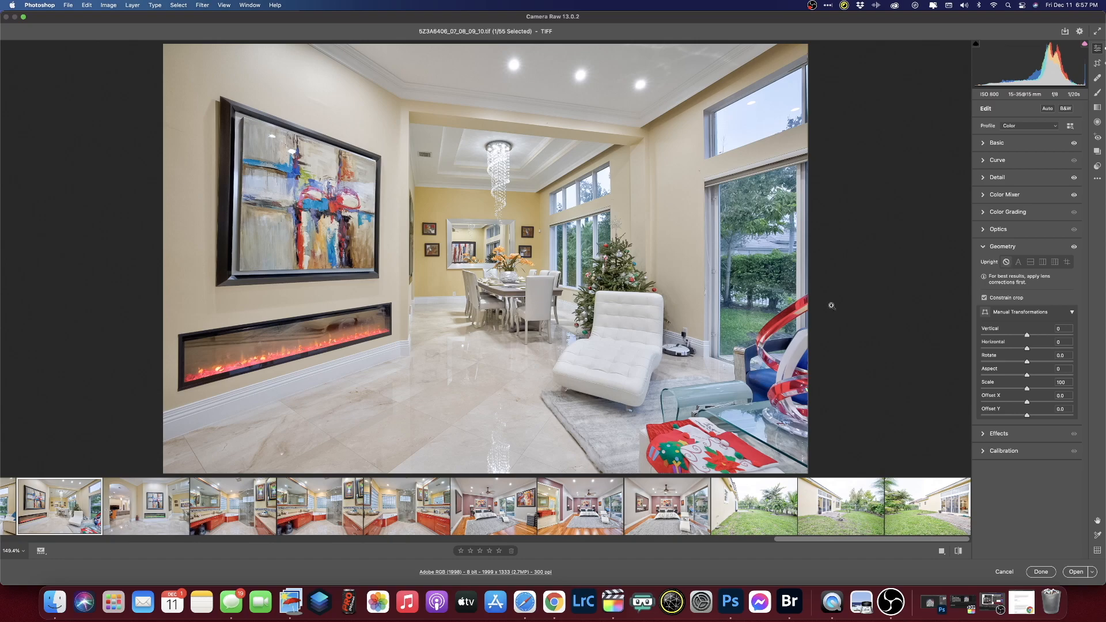
left_click(1018, 263)
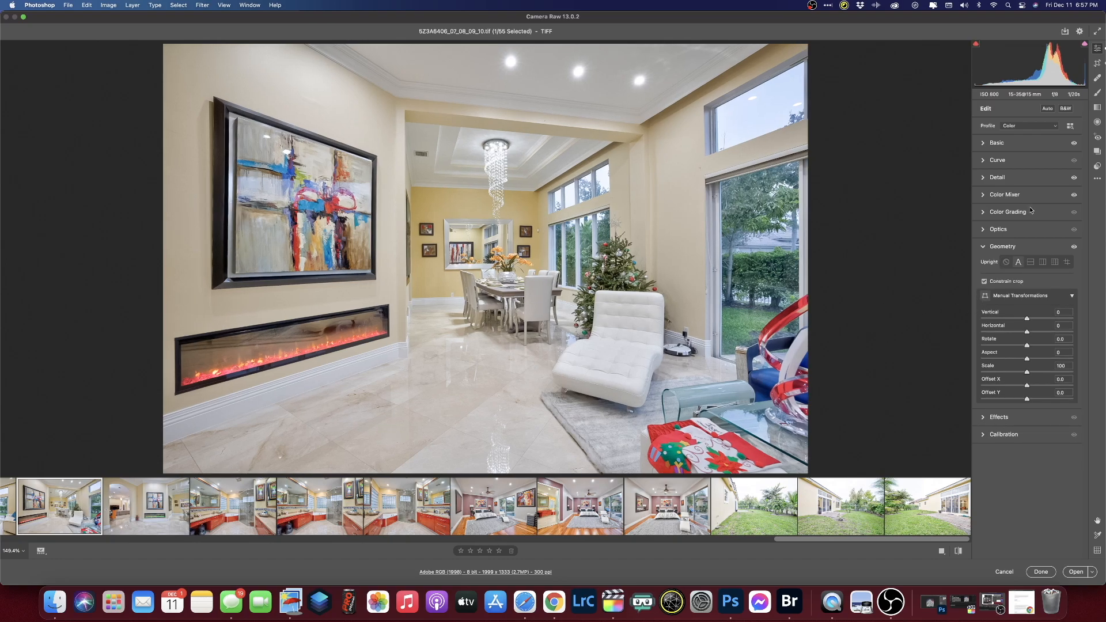
- Lower exposure on the living-room (+0.90), entryway (+0.85) and kitchen (+0.85) photos
left_click(8, 506)
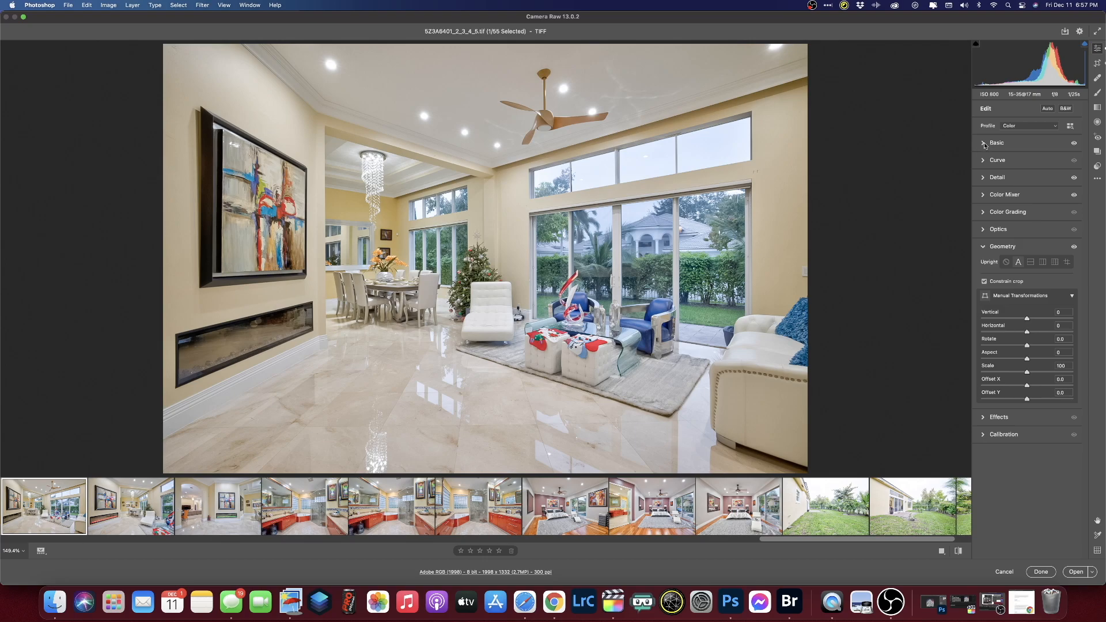
key("Left")
left_click(984, 144)
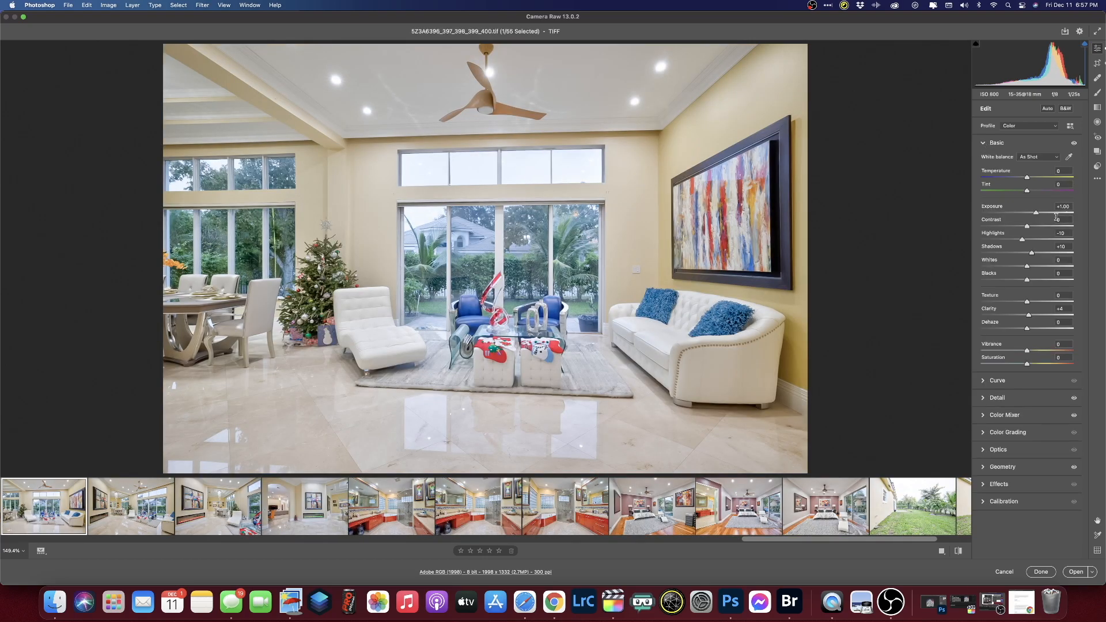
left_click(1035, 212)
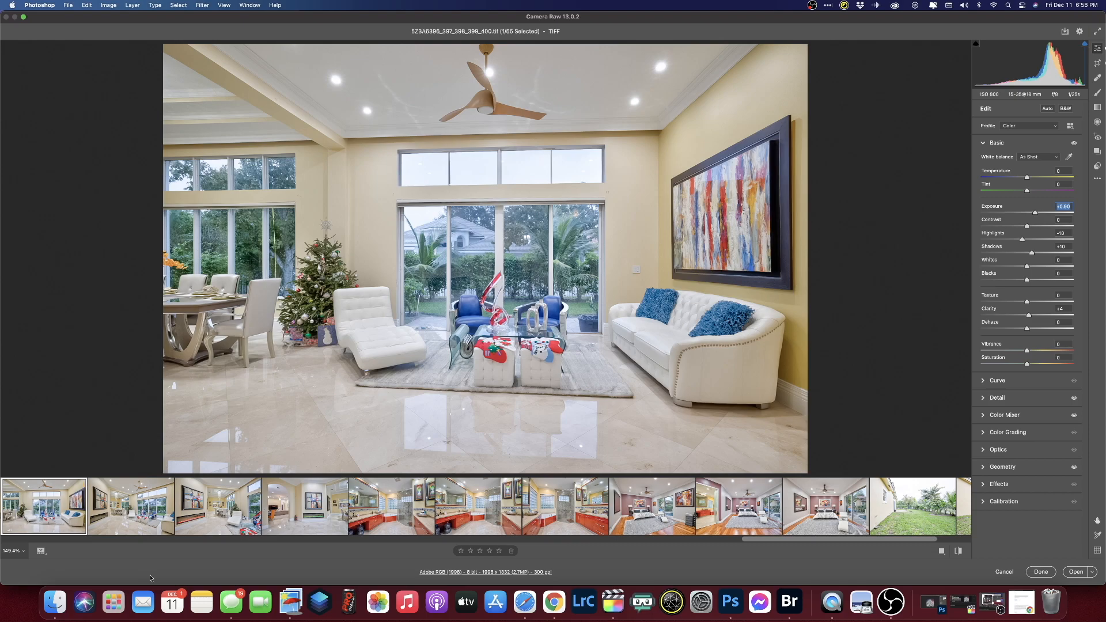
key("Left")
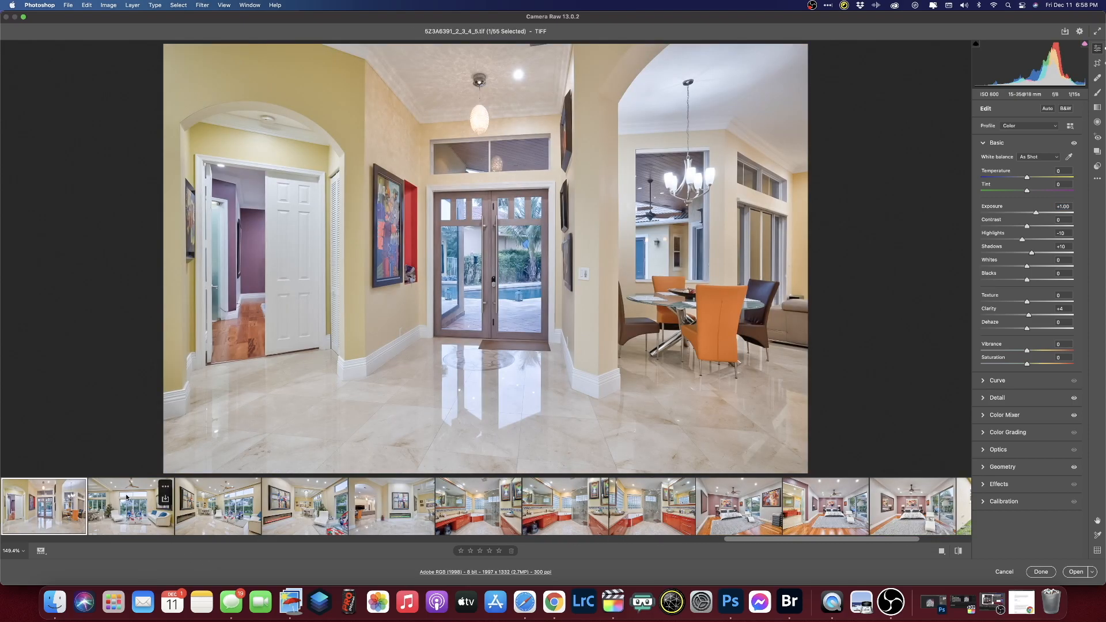
left_click(1035, 213)
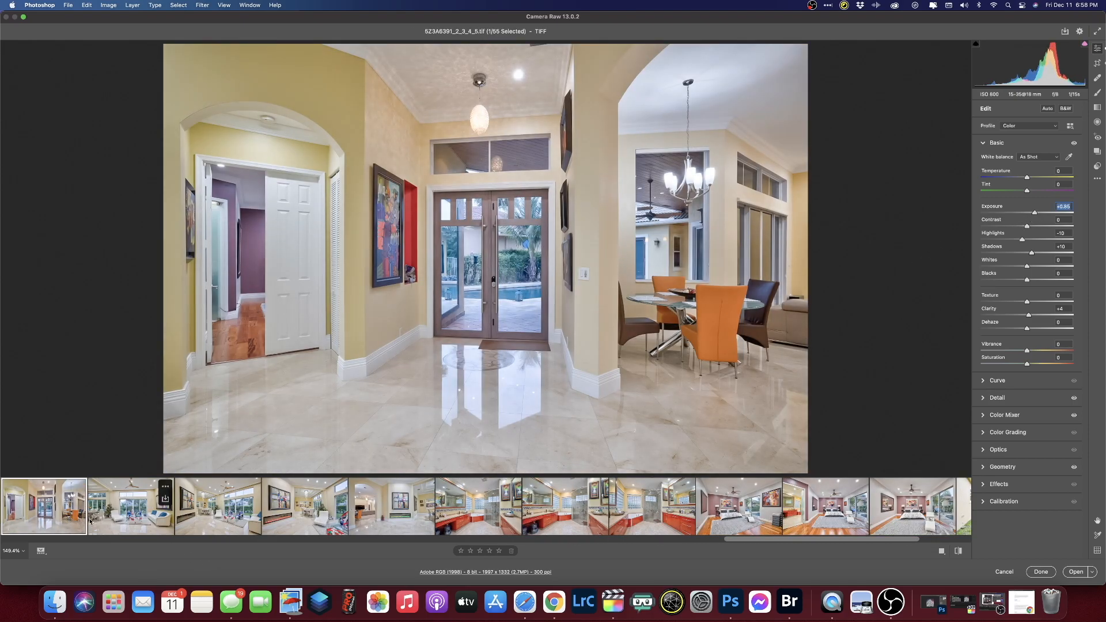
key("Left")
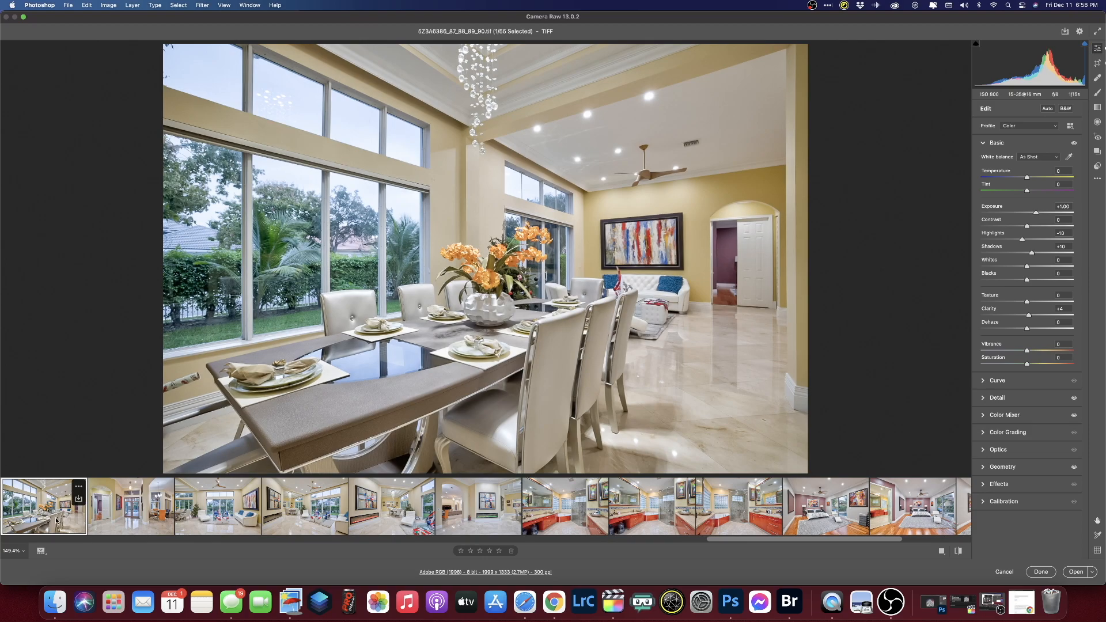
key("Left")
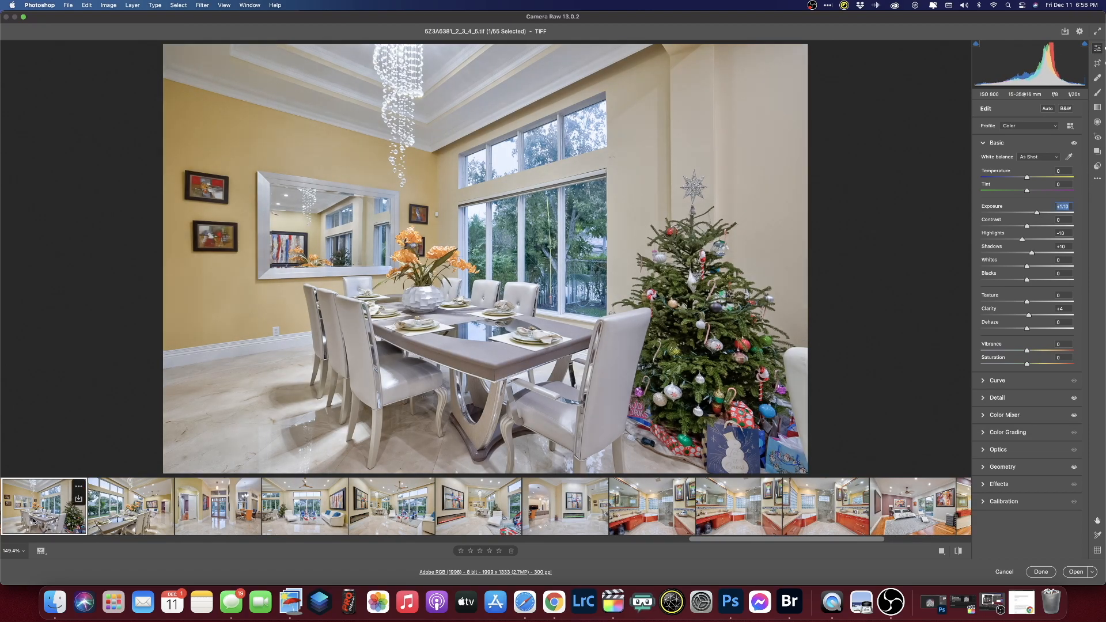
key("Left")
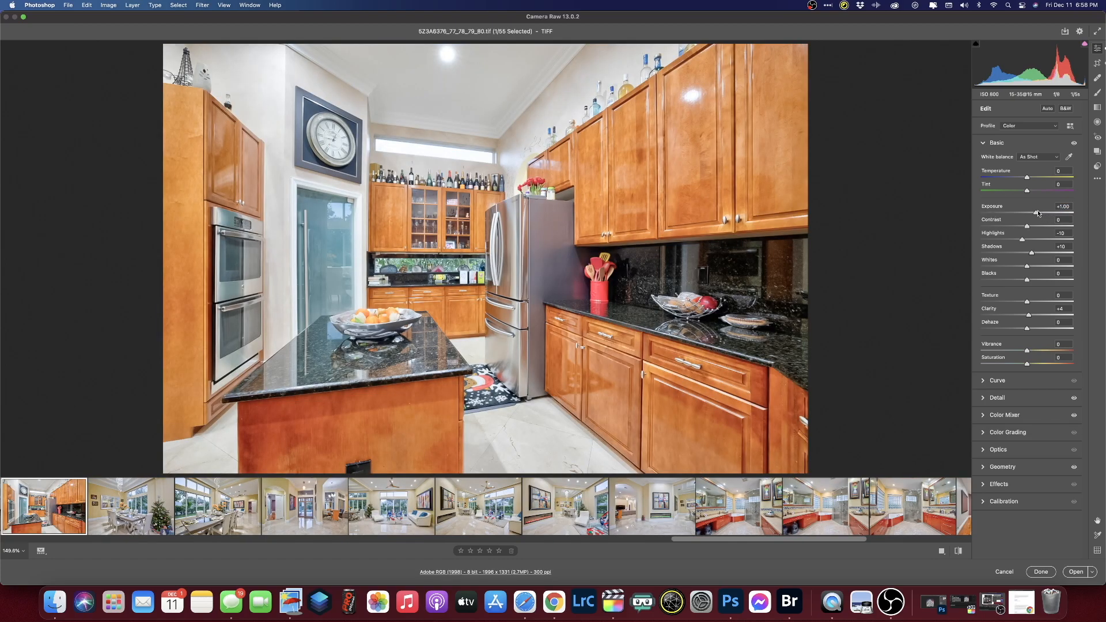
left_click_drag(1036, 214, 1035, 214)
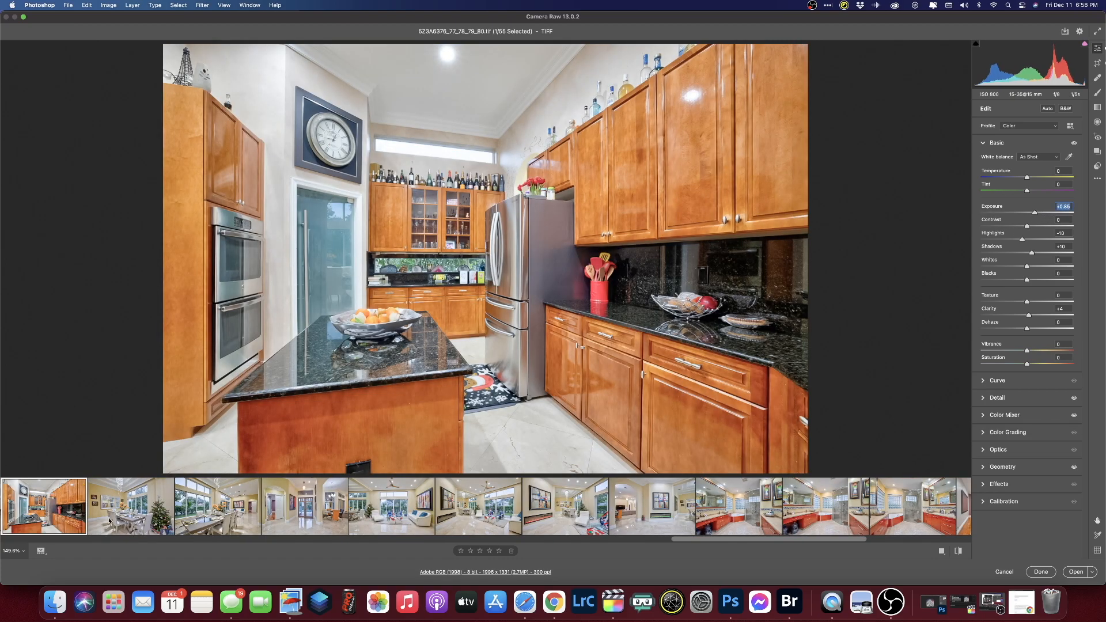
- Step back through earlier photos and darken the laundry room photo's exposure
key("Left")
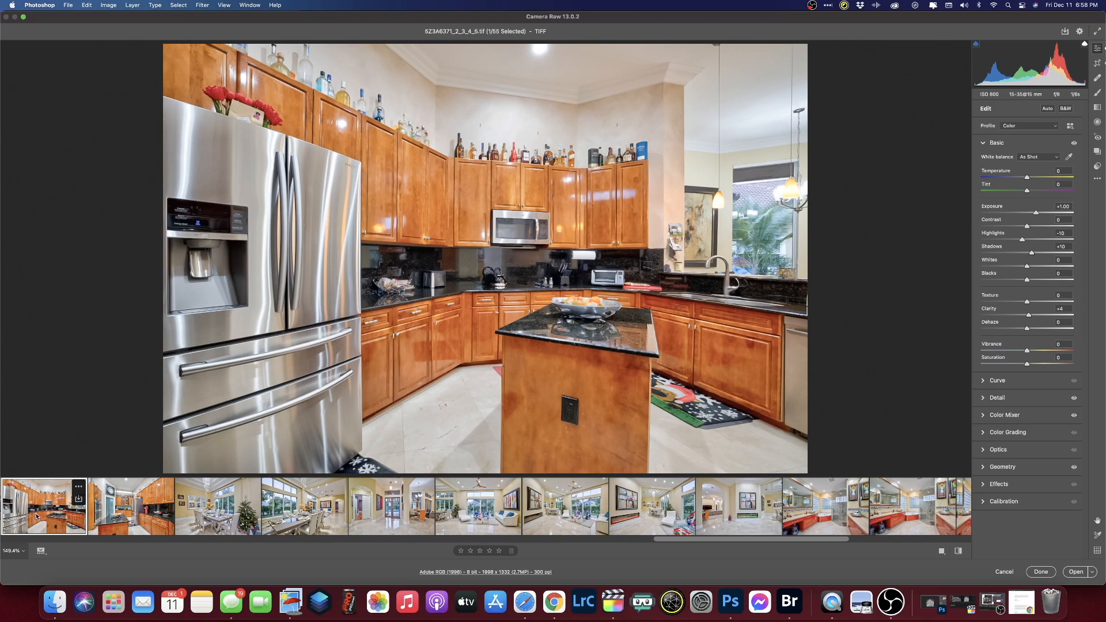
key("Left")
key("Left")
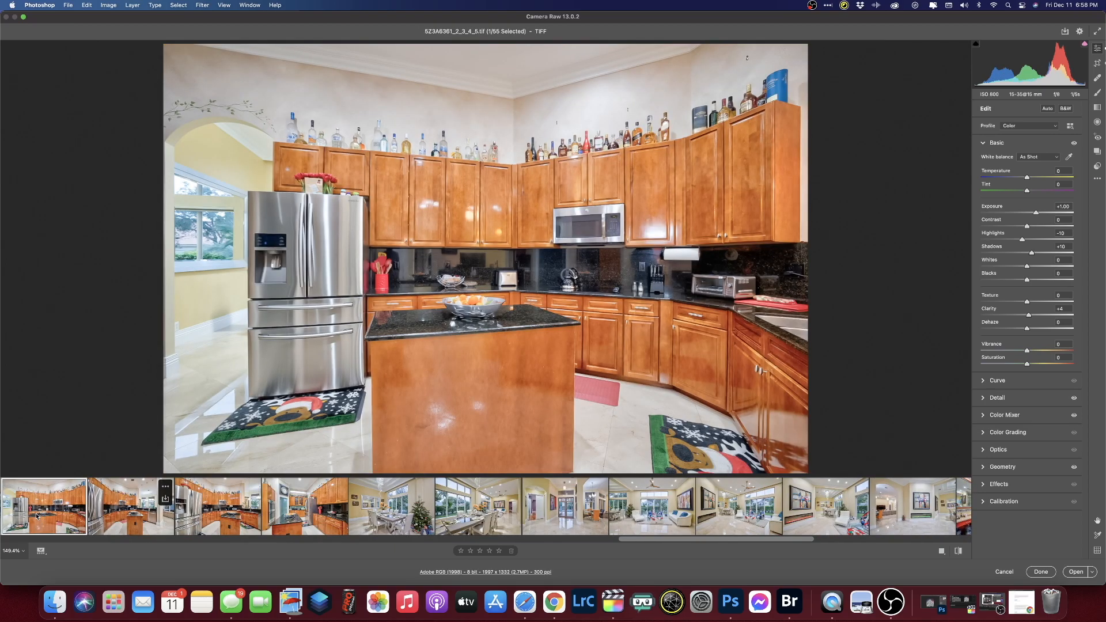
key("Left")
key("Left")
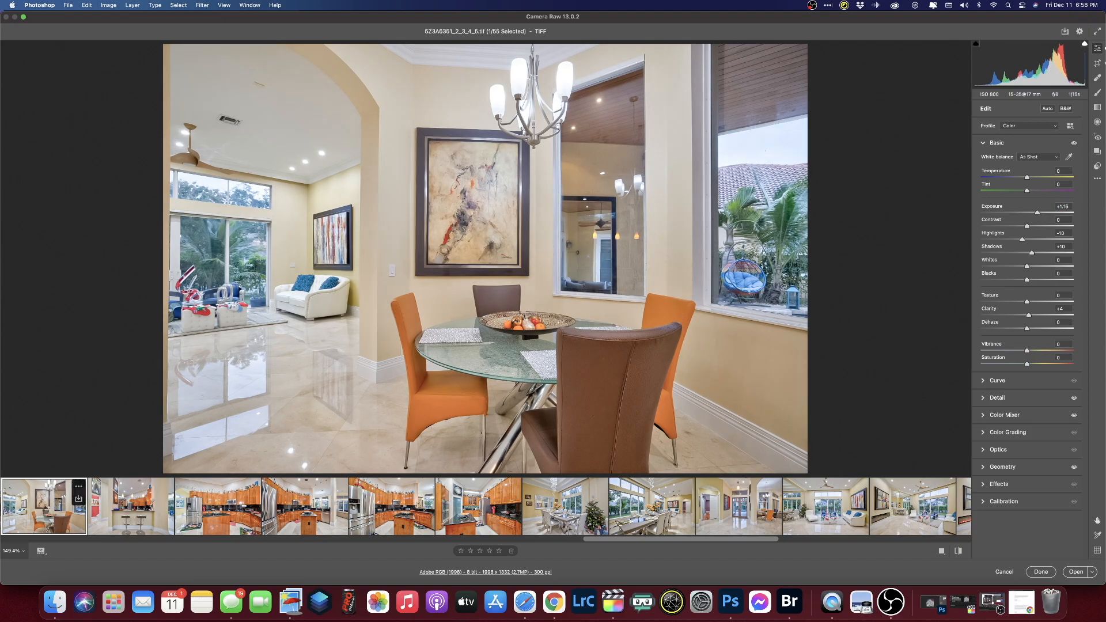
key("Left")
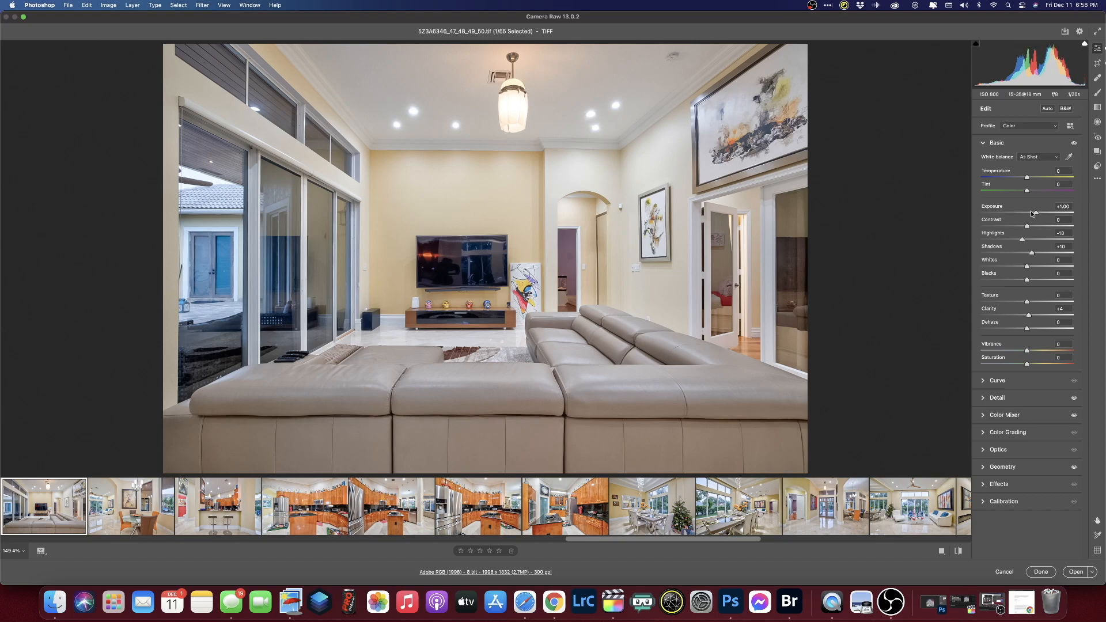
key("Left")
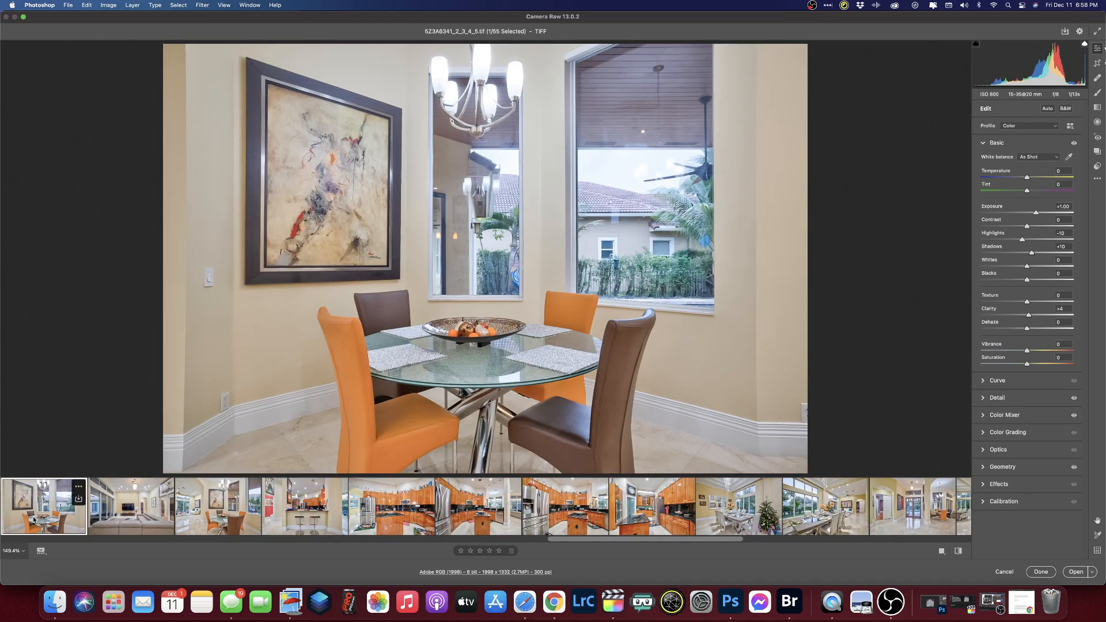
key("Left")
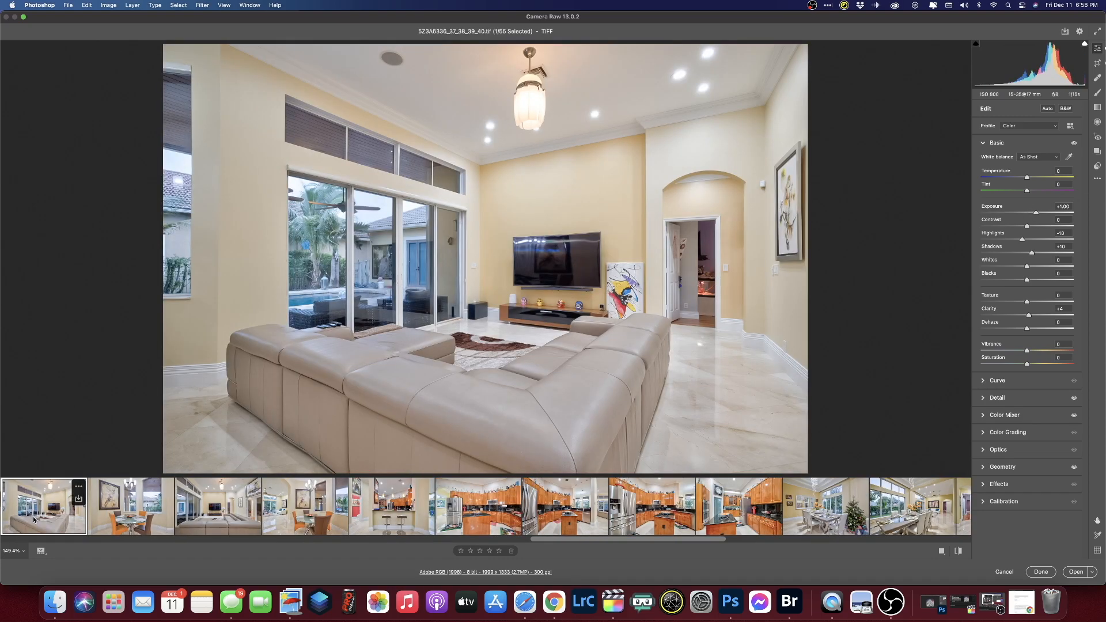
key("Left")
key("Left")
key("Right")
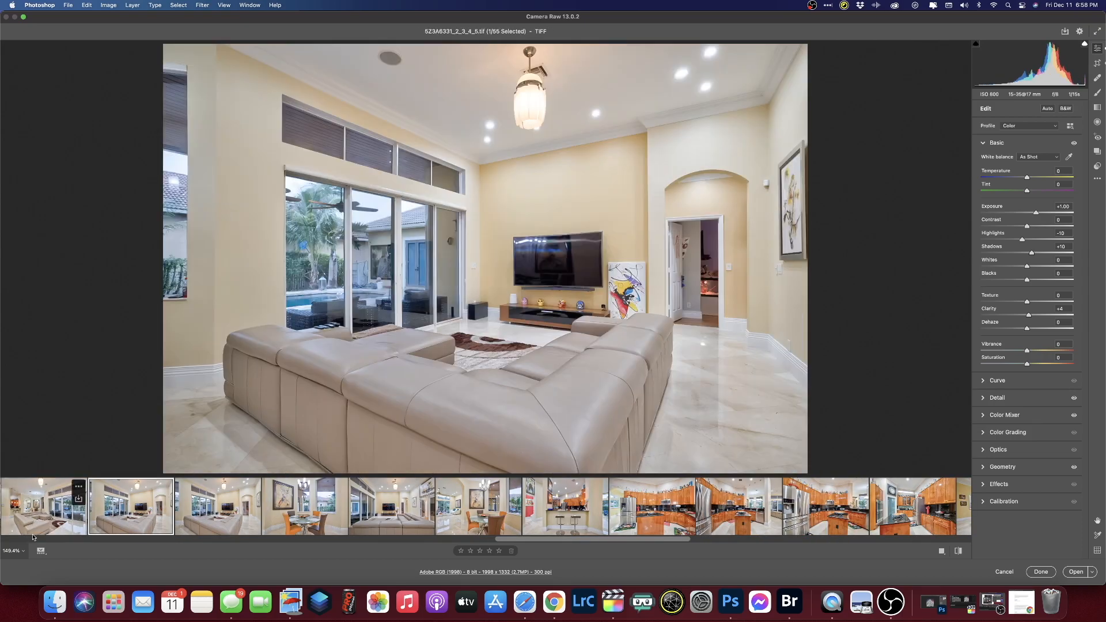
left_click(62, 488)
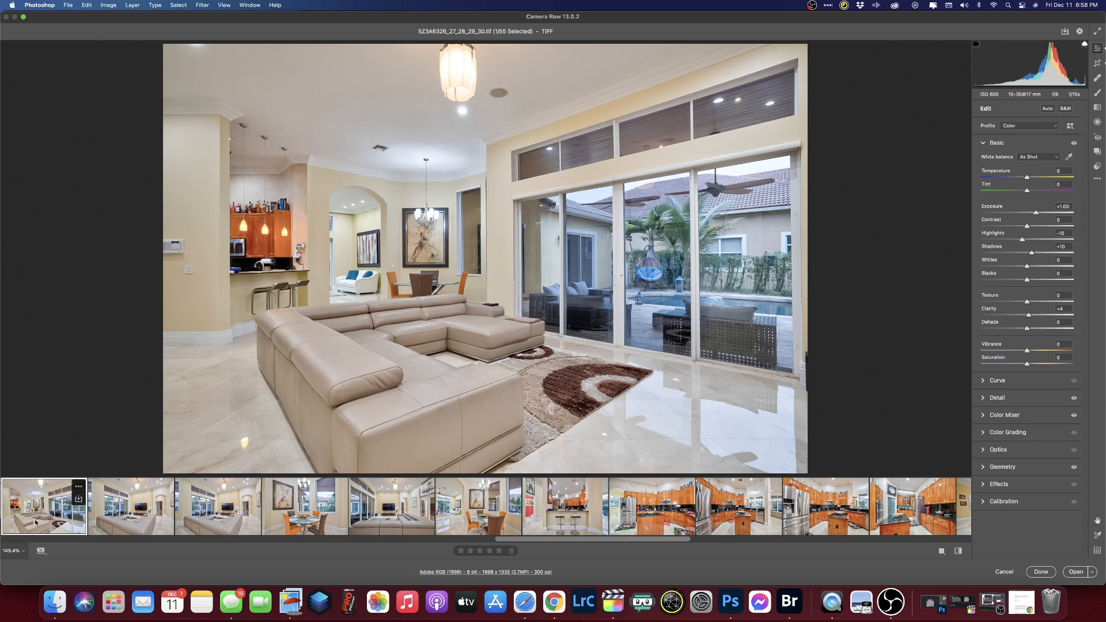
key("Left")
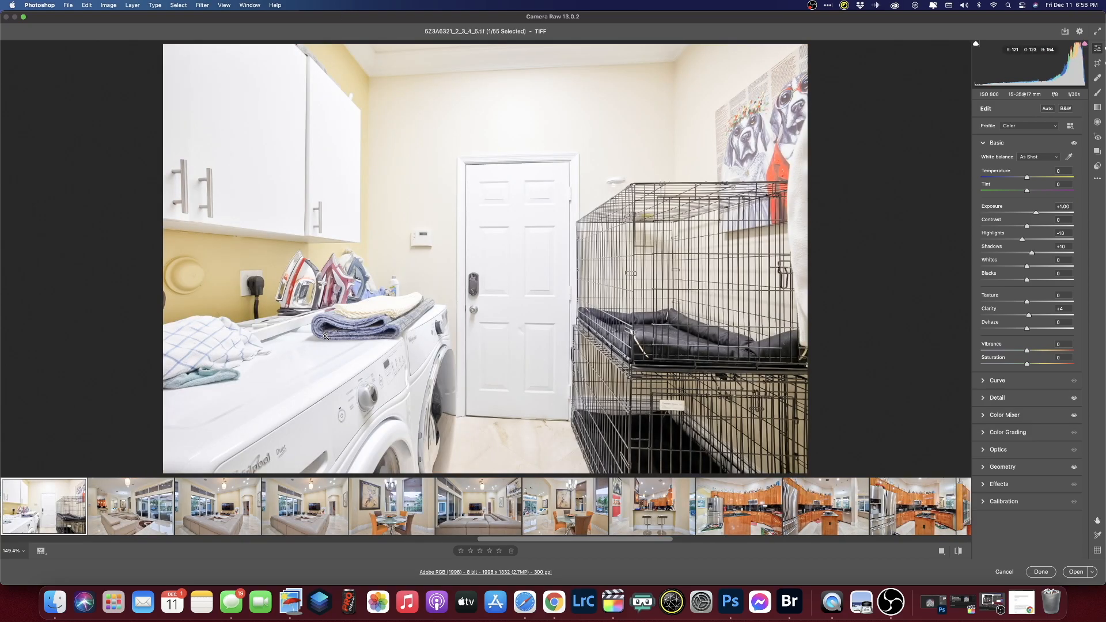
left_click_drag(1036, 213, 1028, 215)
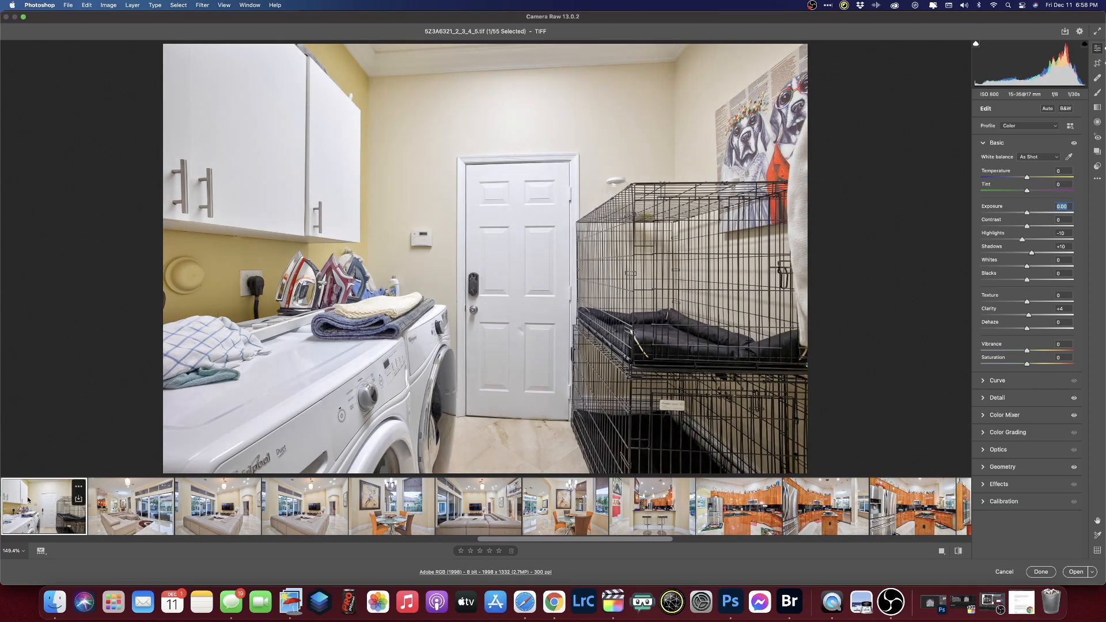
key("Left")
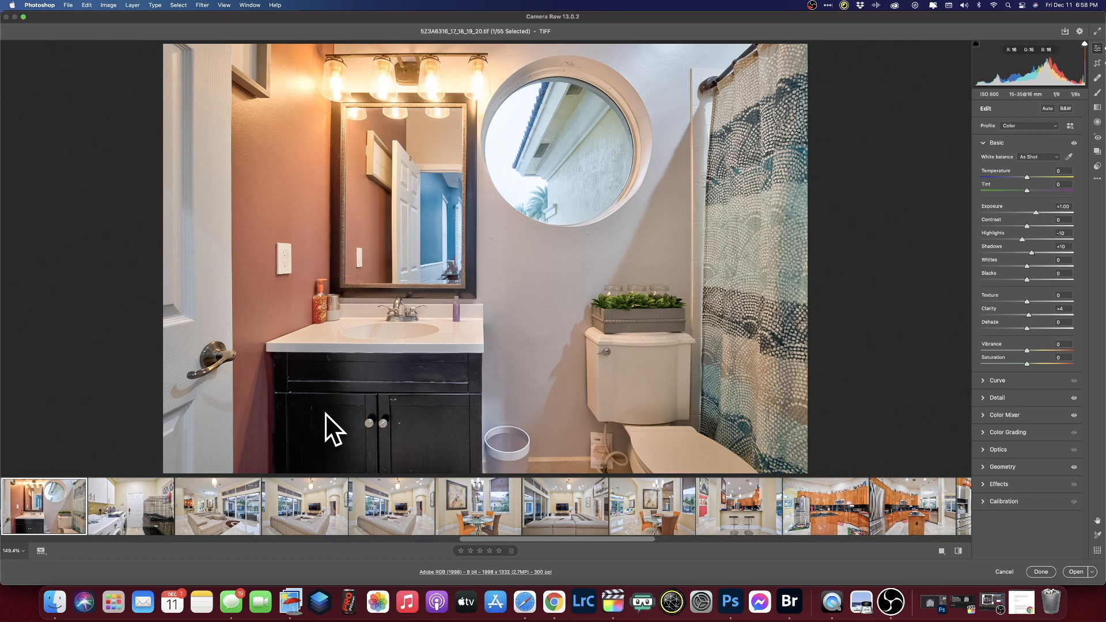
- Give the bathroom photo Auto white balance, Blues saturation -57 and Exposure +1.20
left_click(1032, 158)
left_click(1027, 166)
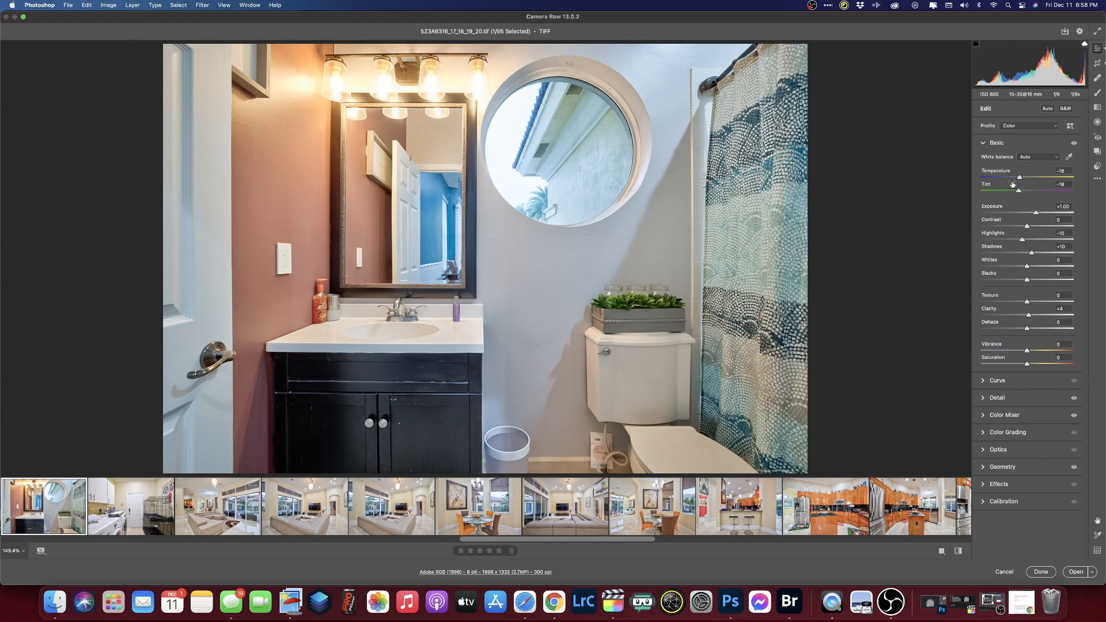
left_click(982, 417)
left_click_drag(1026, 312, 1001, 315)
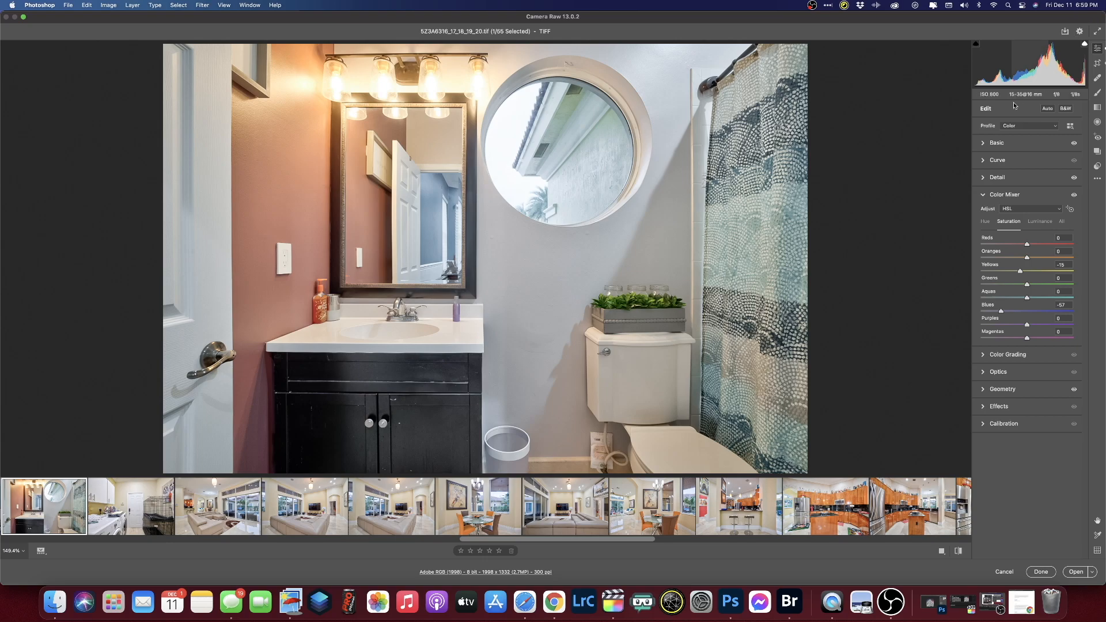
left_click(994, 142)
left_click_drag(1037, 213, 1039, 213)
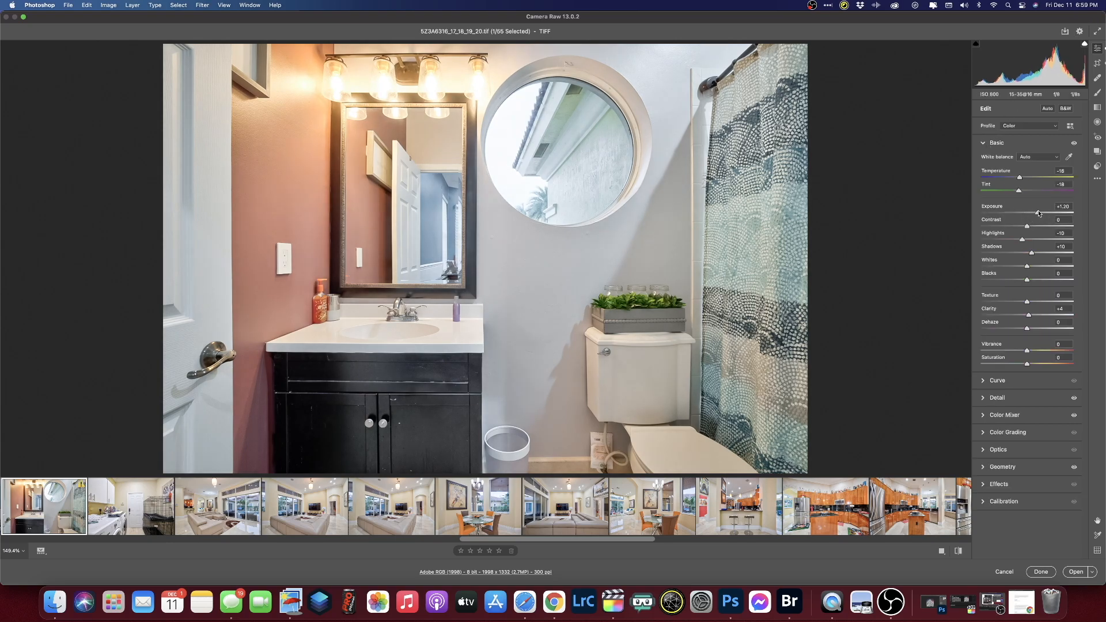
left_click(52, 515)
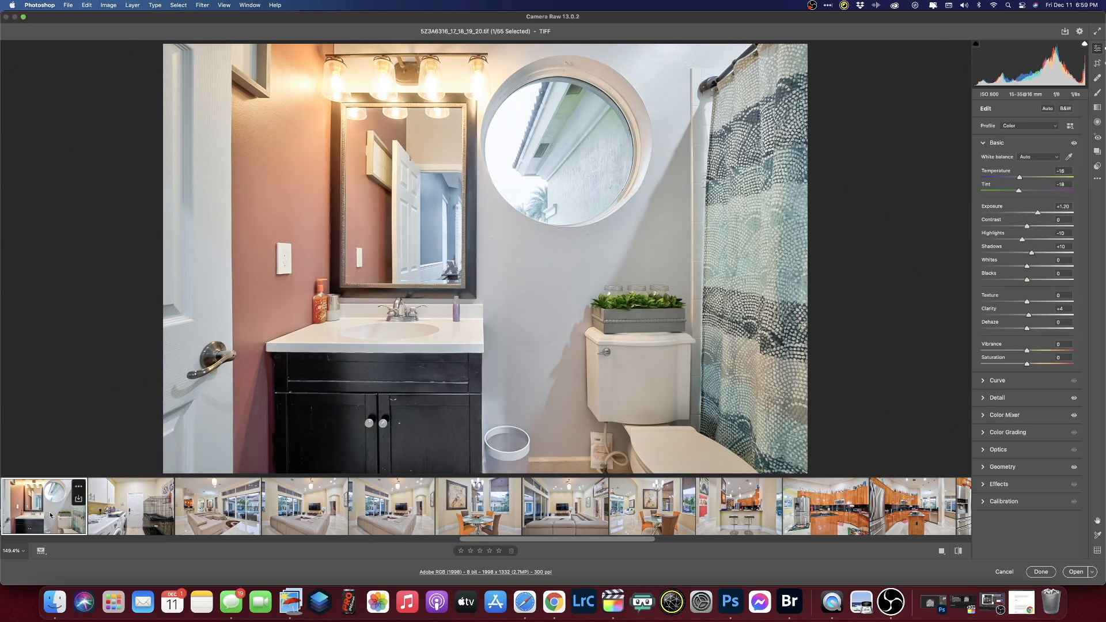
- Step back past the blue bedroom to the red bathroom photo
key("Left")
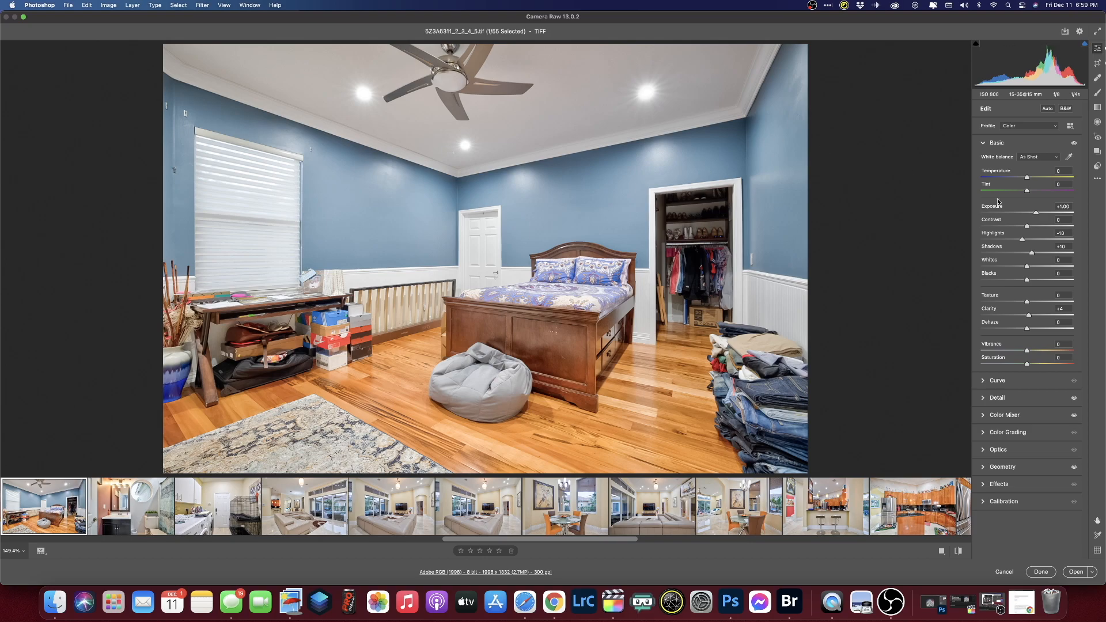
left_click(30, 494)
key("Left")
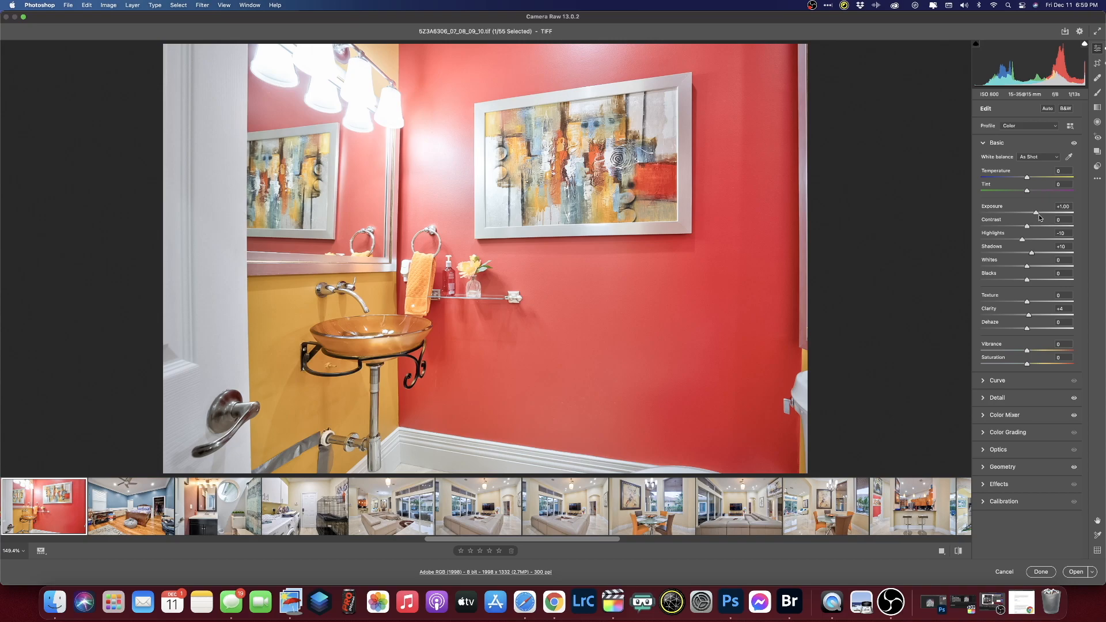
- Lower the red bathroom's exposure to +0.75 and apply Upright Auto to the other red bathroom shot
left_click_drag(1037, 214, 1034, 214)
key("Left")
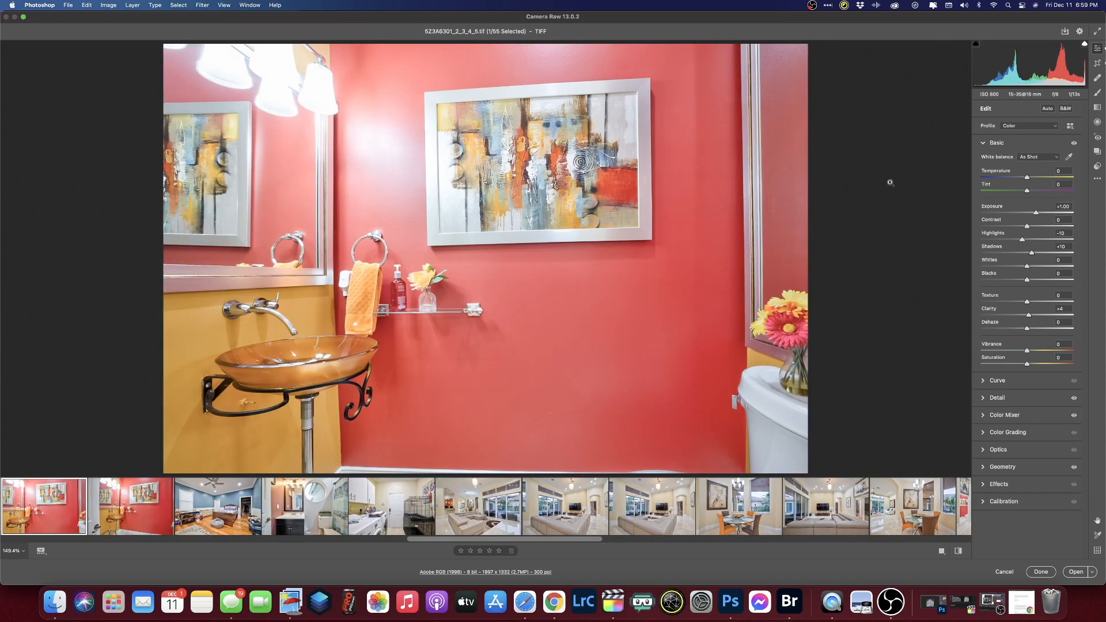
left_click(983, 469)
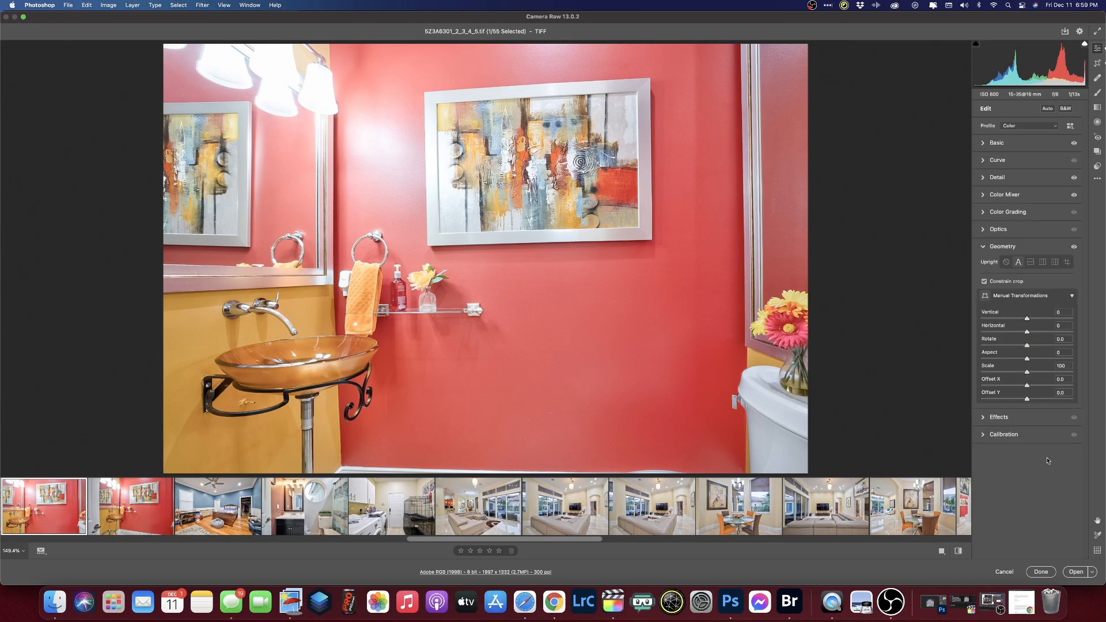
left_click(1007, 263)
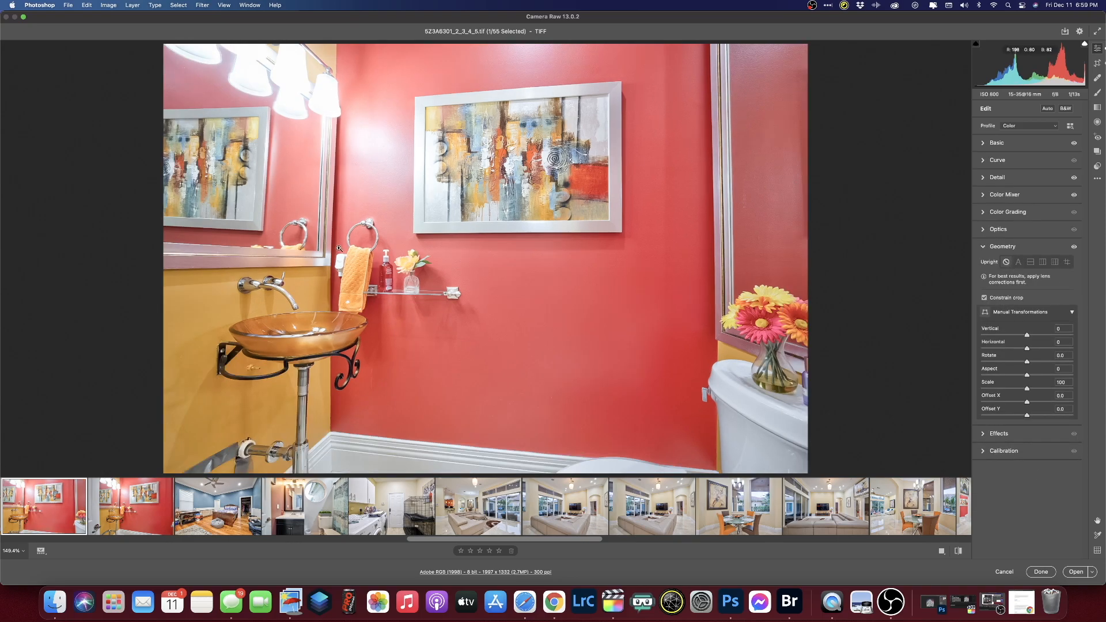
left_click(1018, 263)
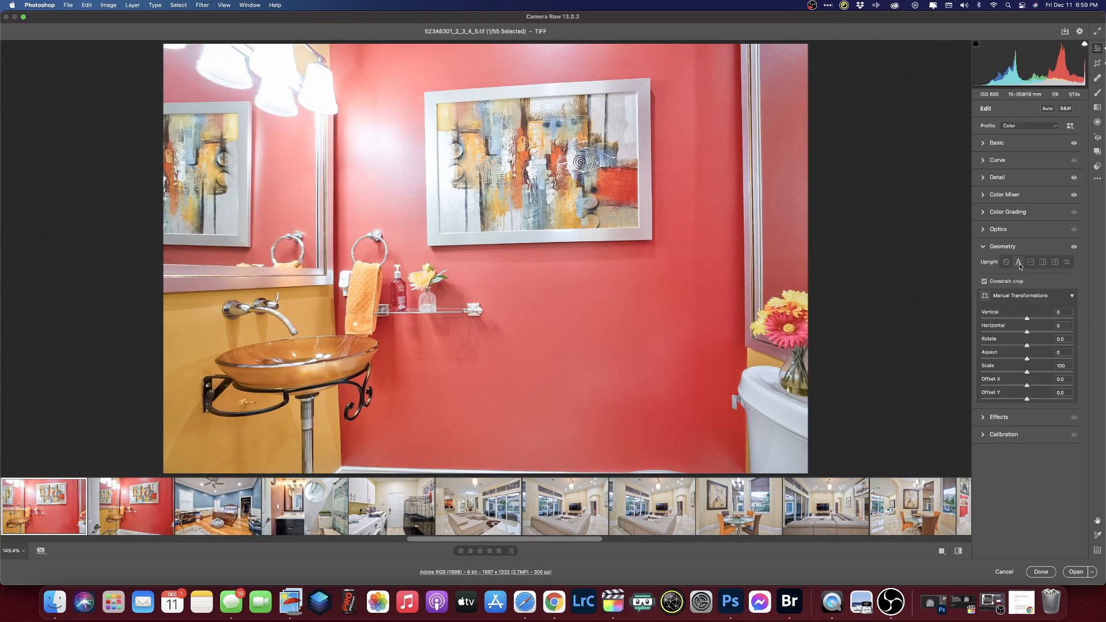
- Rotate the crop angle to 1.50° to level the powder-room shot, then move to the bedroom
key("c")
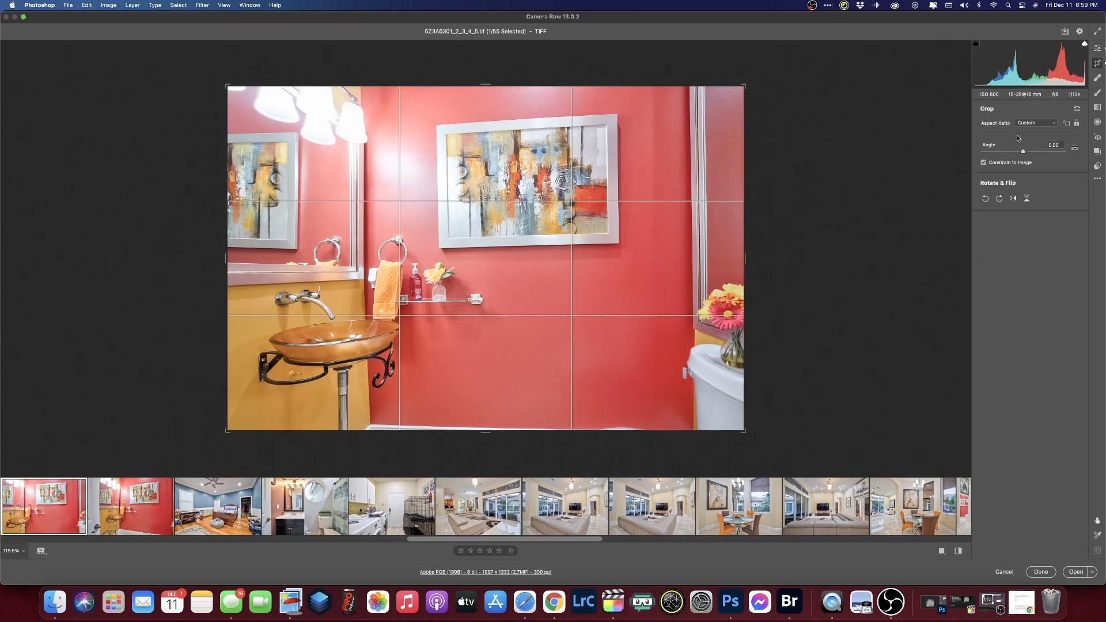
left_click_drag(1023, 153, 1025, 153)
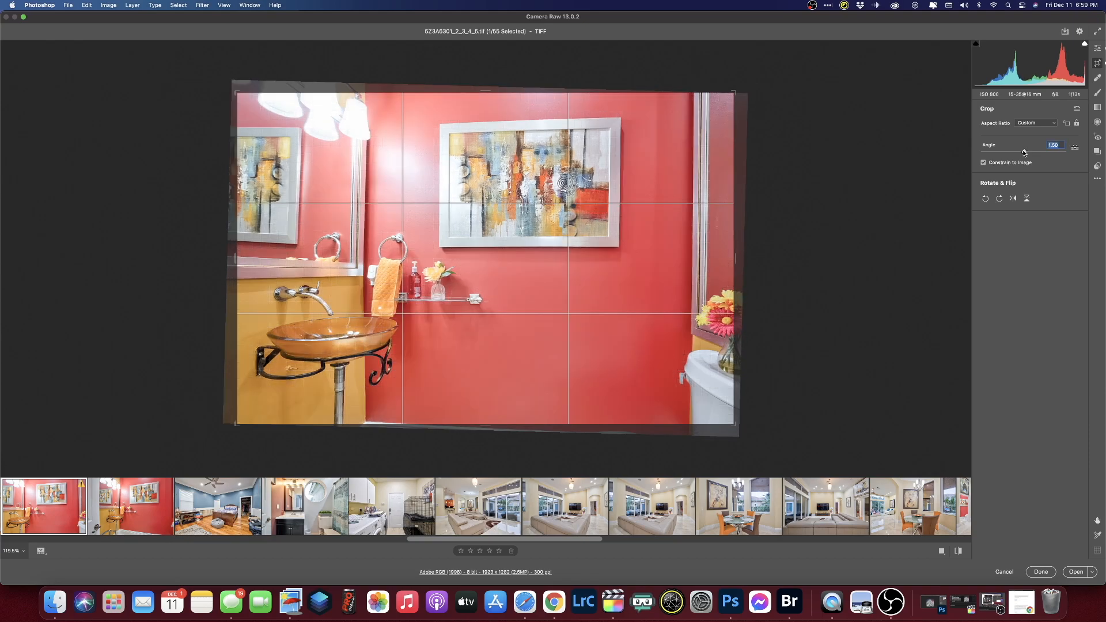
key("Return")
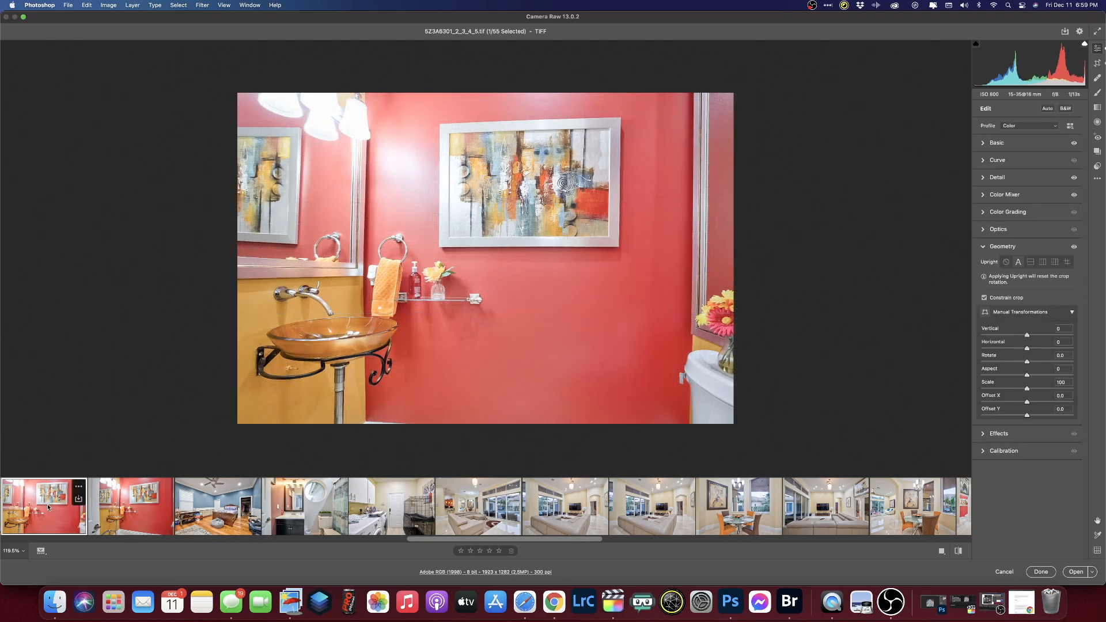
key("Left")
left_click(1000, 142)
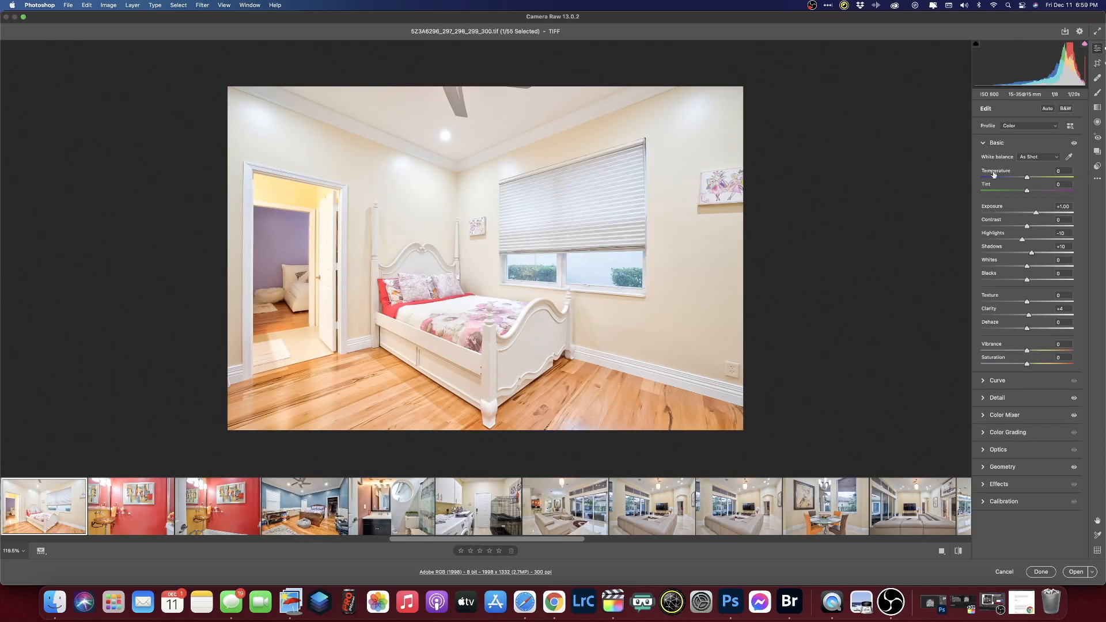
- Lower the white bedroom's exposure to +0.45
left_click_drag(1041, 217, 1032, 214)
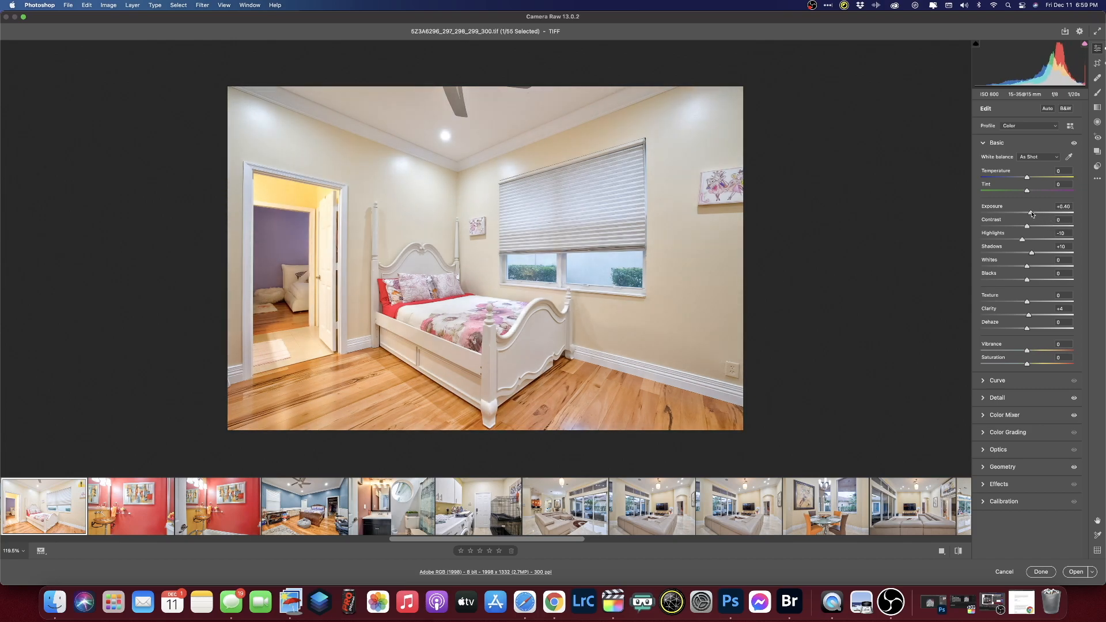
left_click(64, 507)
key("Left")
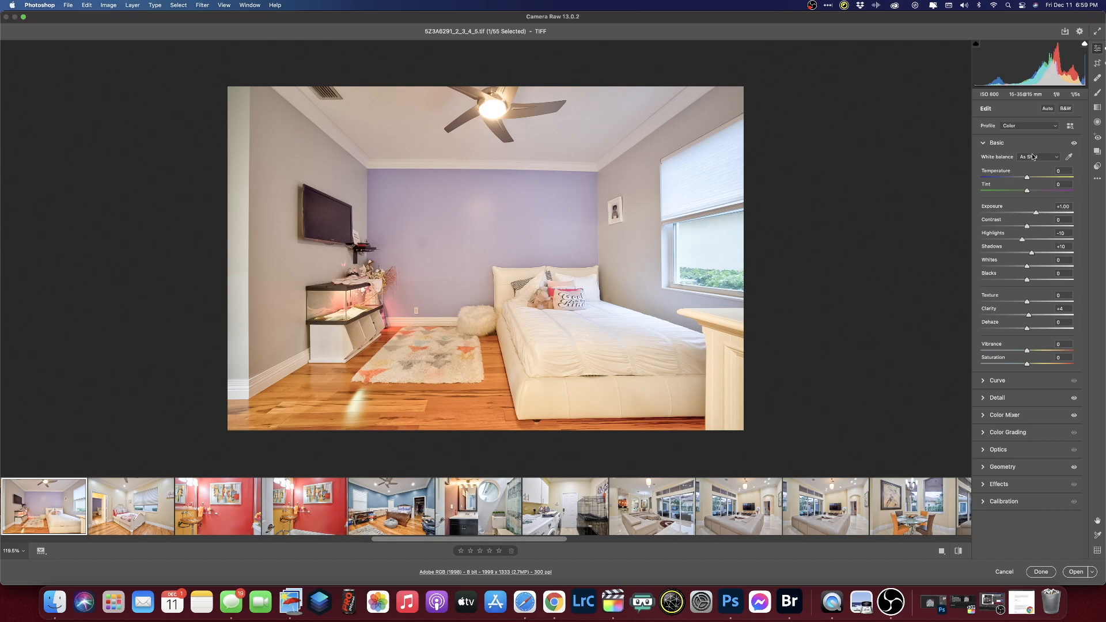
- Give the lavender bedroom Auto white balance and desaturate its yellows
left_click(1033, 155)
left_click(1039, 166)
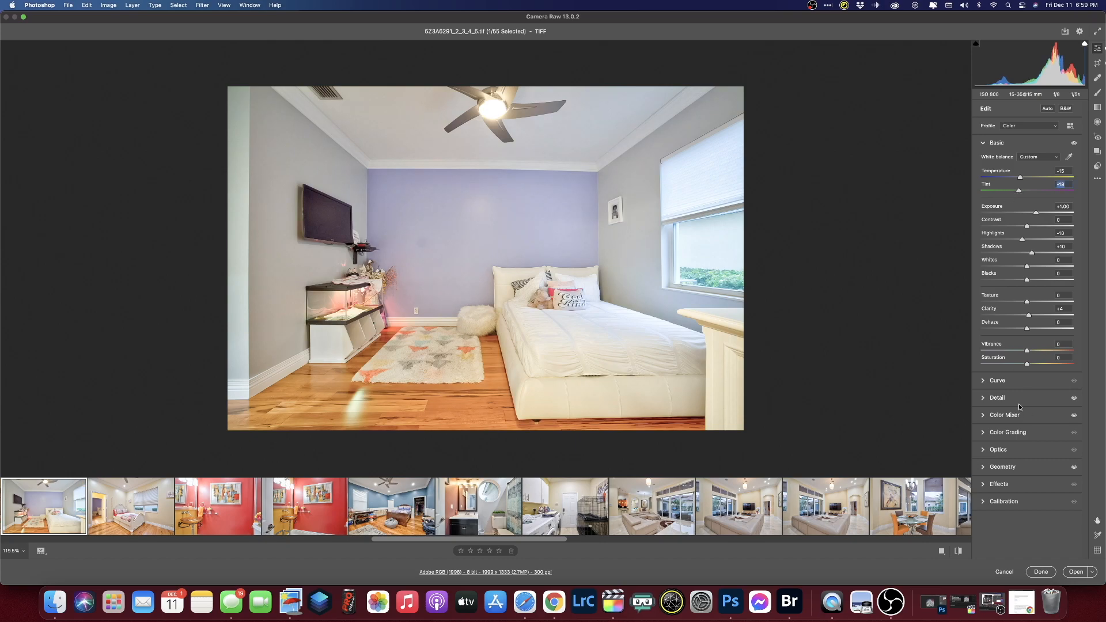
left_click(999, 418)
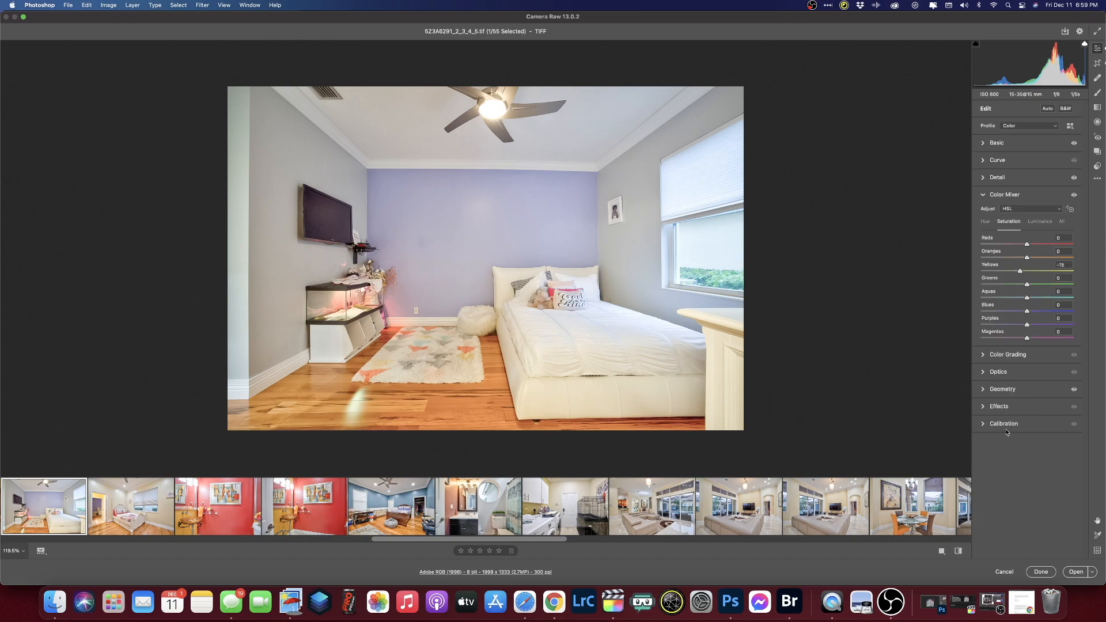
left_click_drag(1020, 272, 985, 272)
left_click(41, 501)
key("Left")
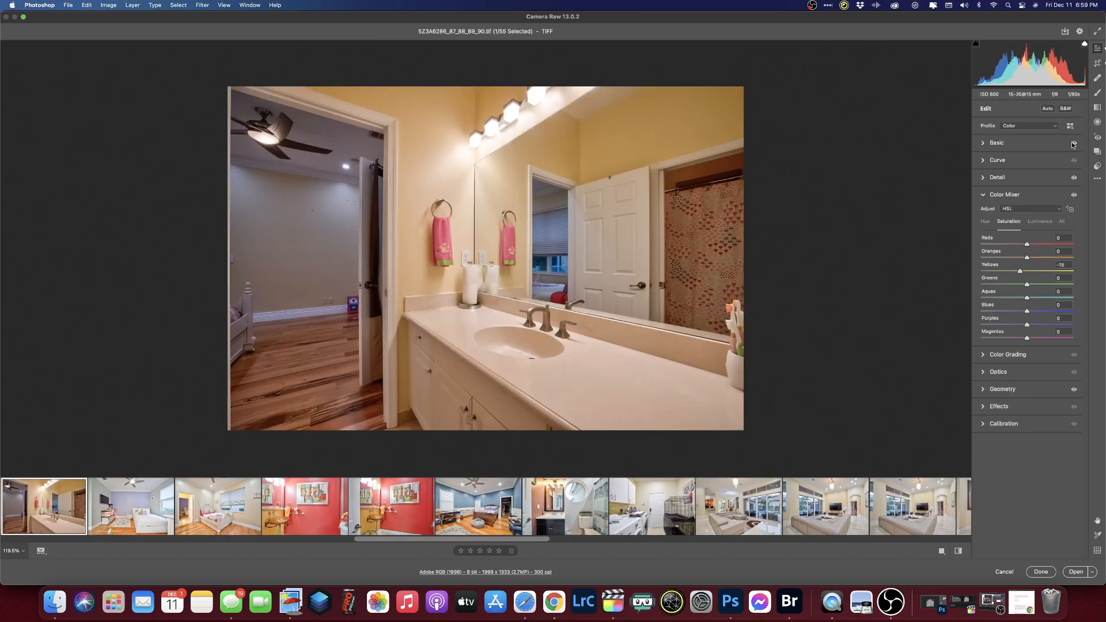
- Set the bathroom to Auto white balance, exposure +1.40 and Blues saturation -40
left_click(1007, 145)
left_click(1029, 157)
left_click(1029, 167)
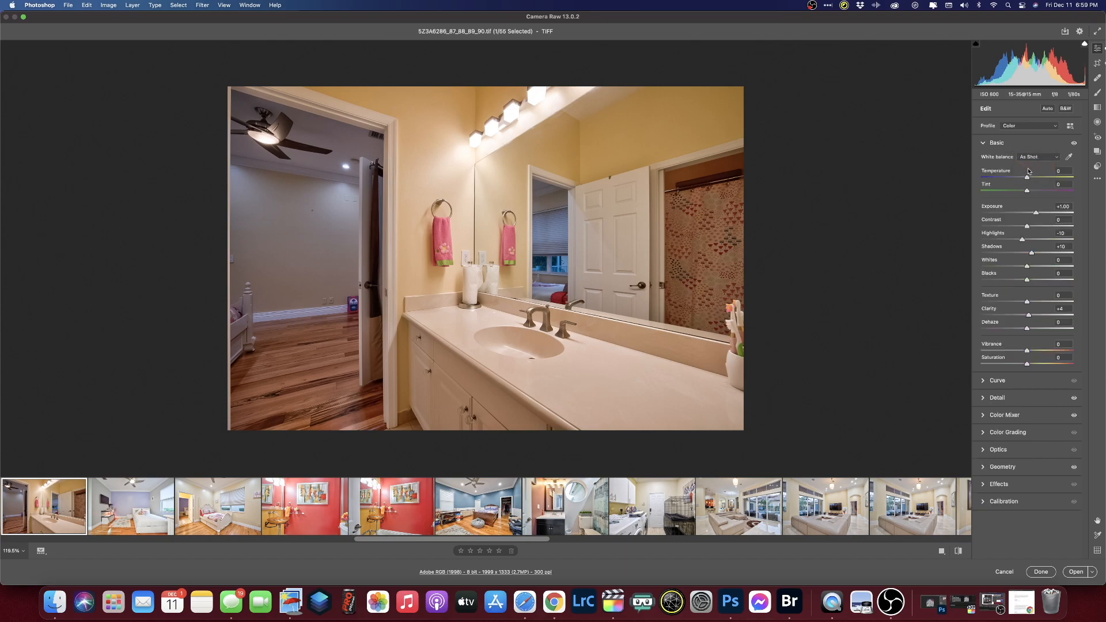
left_click_drag(1036, 213, 1040, 212)
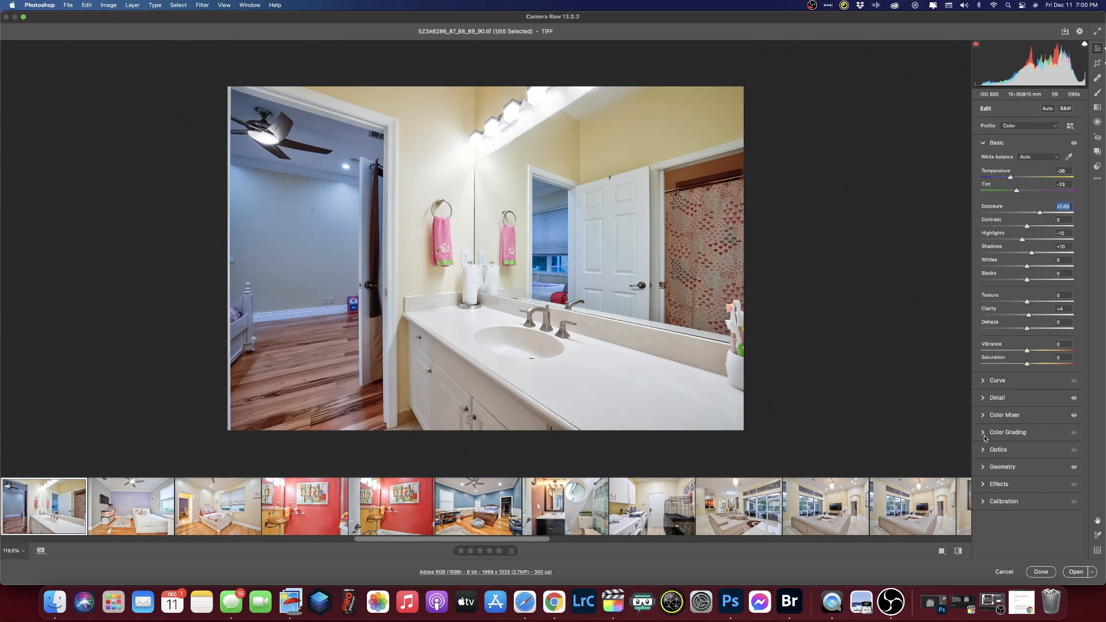
left_click(990, 416)
left_click_drag(1026, 311, 1008, 311)
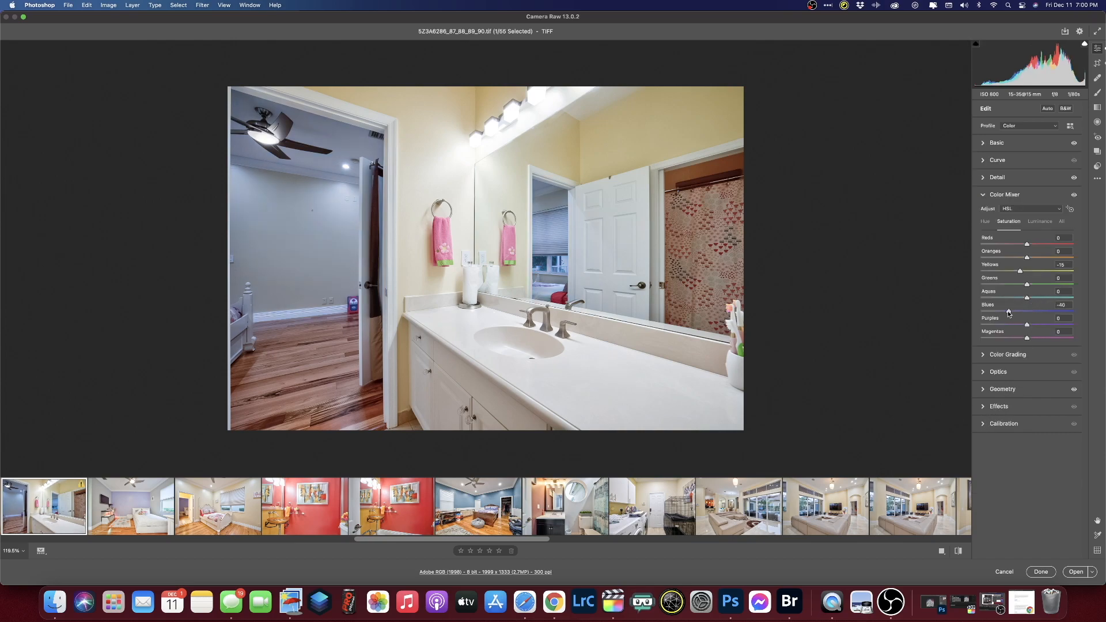
left_click(36, 510)
key("Left")
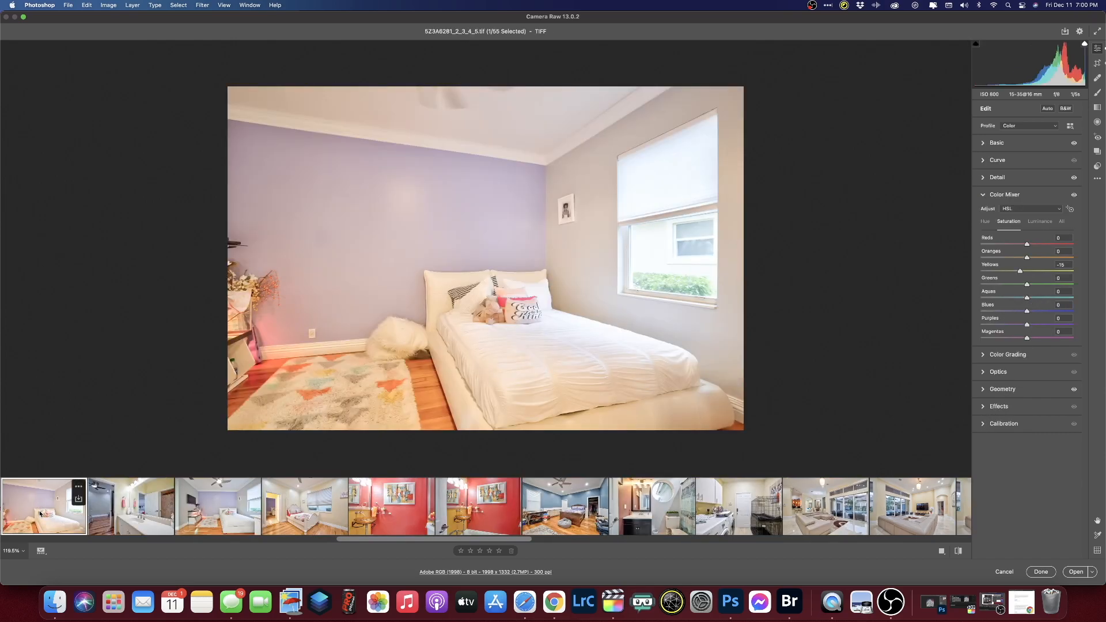
- Give the next bedroom Auto white balance, Yellows saturation -25 and exposure +0.60
left_click(997, 143)
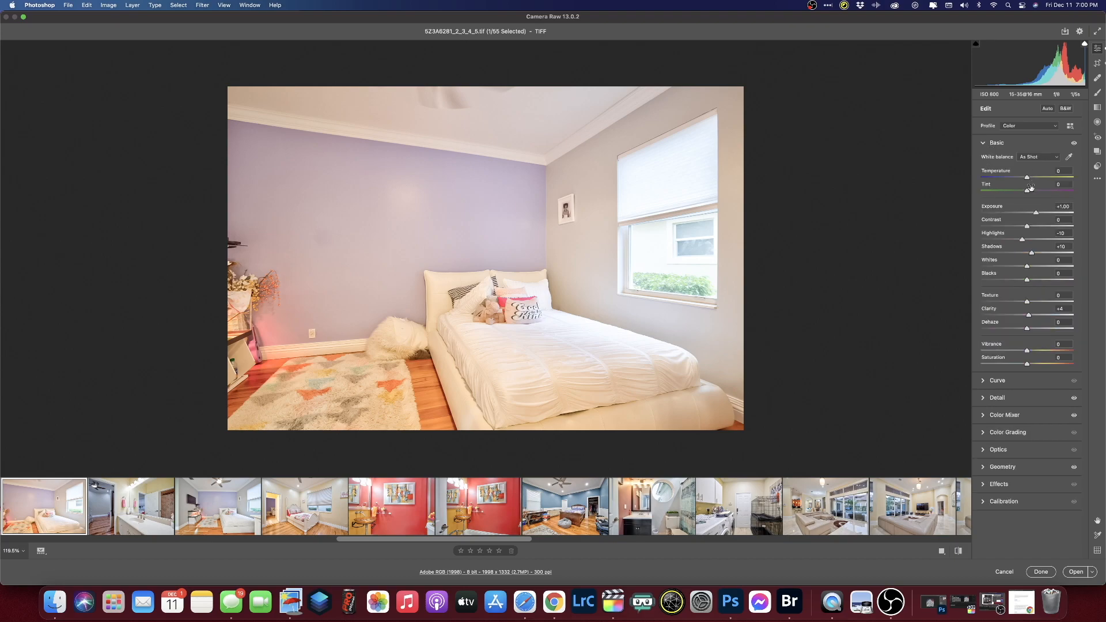
left_click(1038, 157)
left_click(1031, 166)
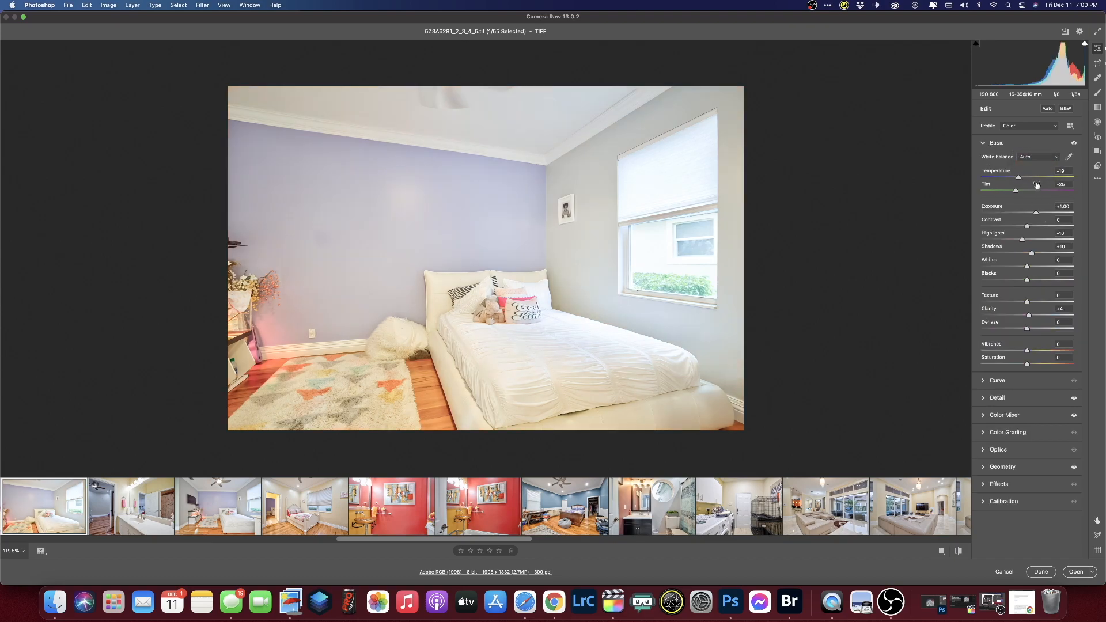
left_click(985, 416)
left_click_drag(1018, 269, 1008, 273)
left_click(986, 143)
left_click_drag(1036, 213, 1032, 215)
left_click(30, 512)
key("Left")
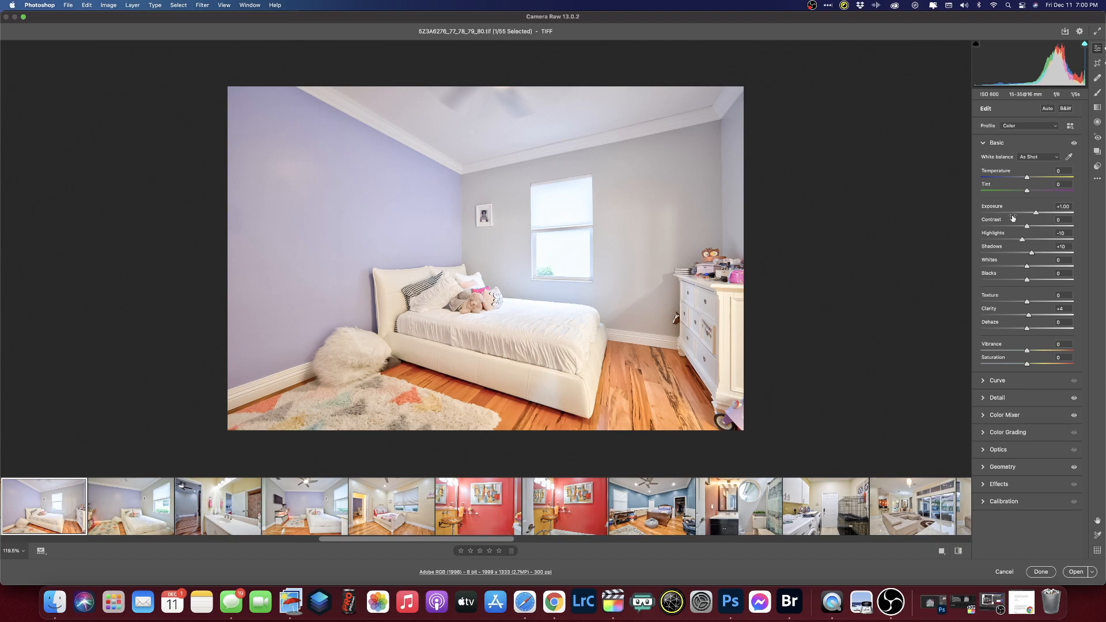
- Bring up the first house exterior photo from the filmstrip
left_click(27, 513)
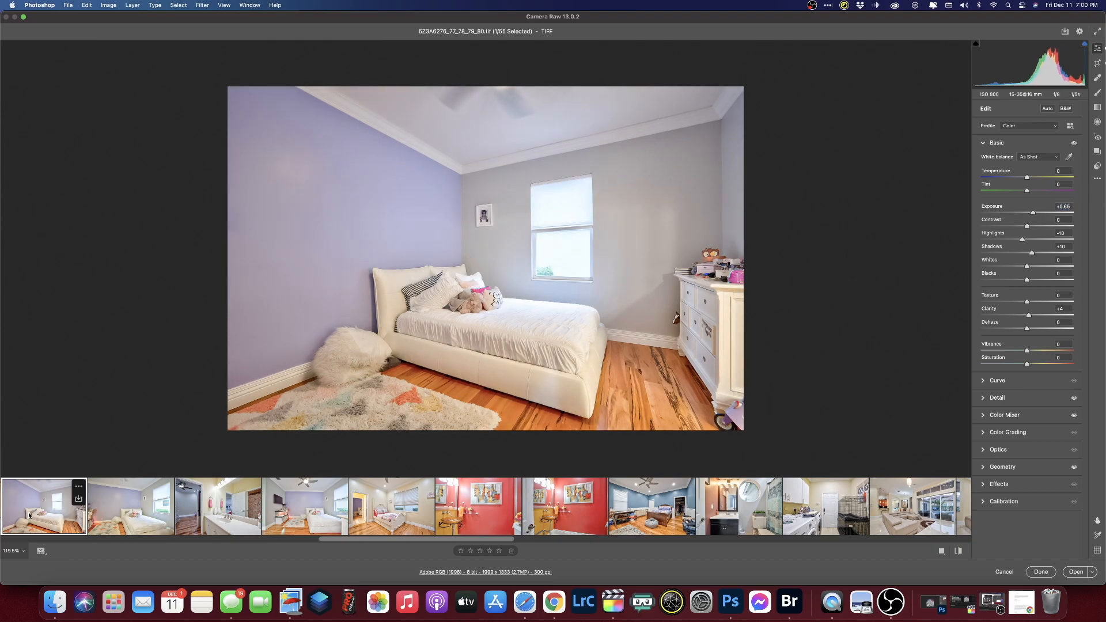
key("Left")
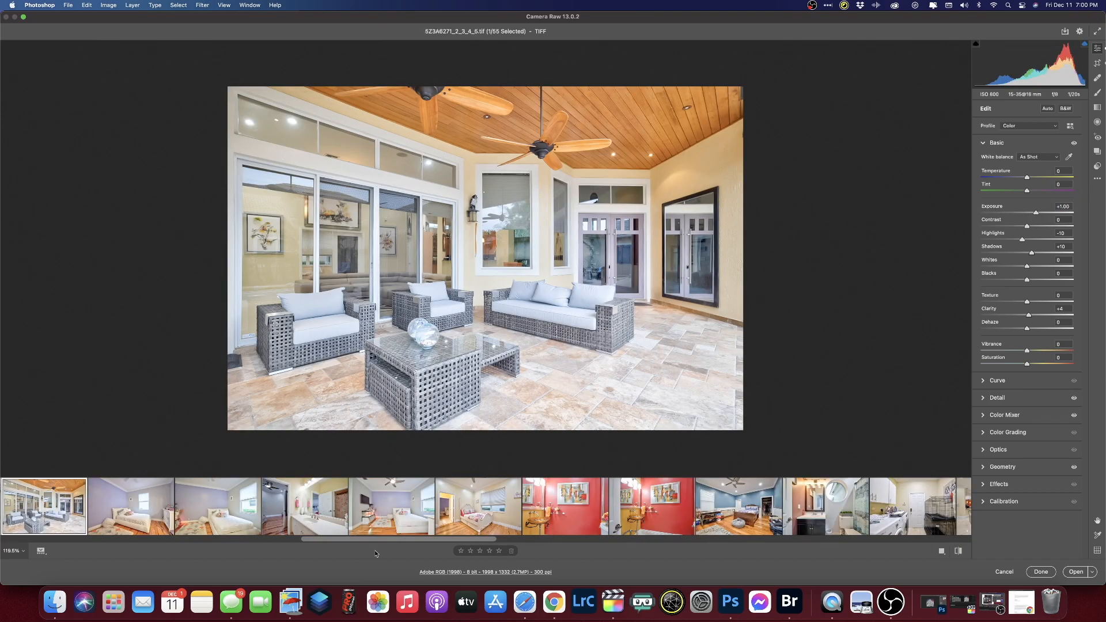
left_click_drag(378, 541, 70, 540)
left_click(75, 531)
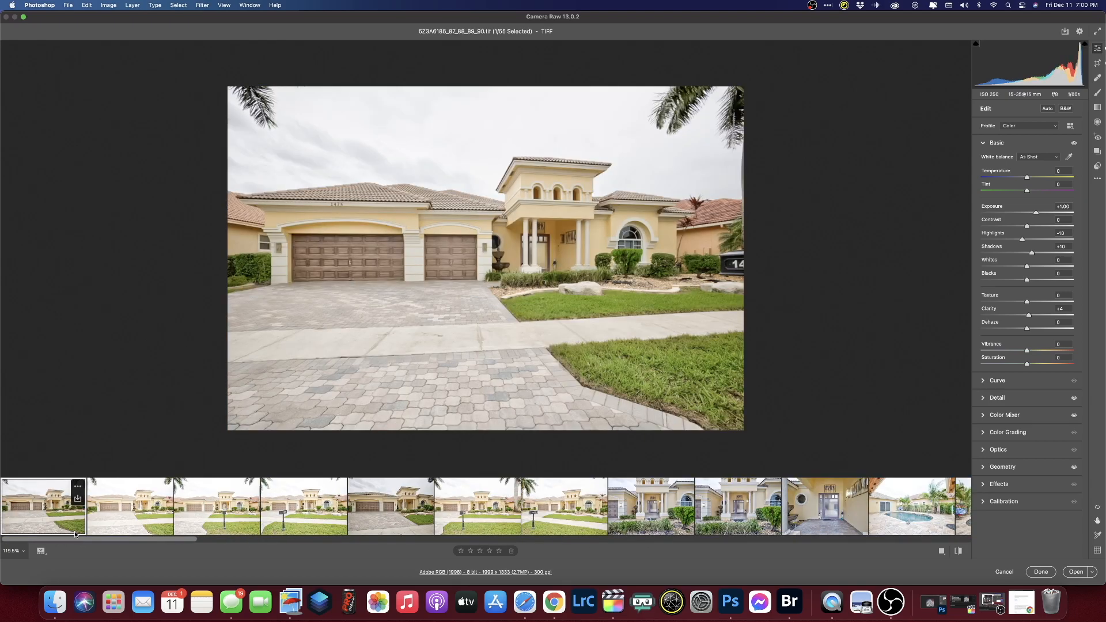
- Select the 18 exterior photos, reset Clarity and Shadows to zero, and lower exposure
left_click_drag(120, 540, 83, 530)
left_click(721, 515, "shift")
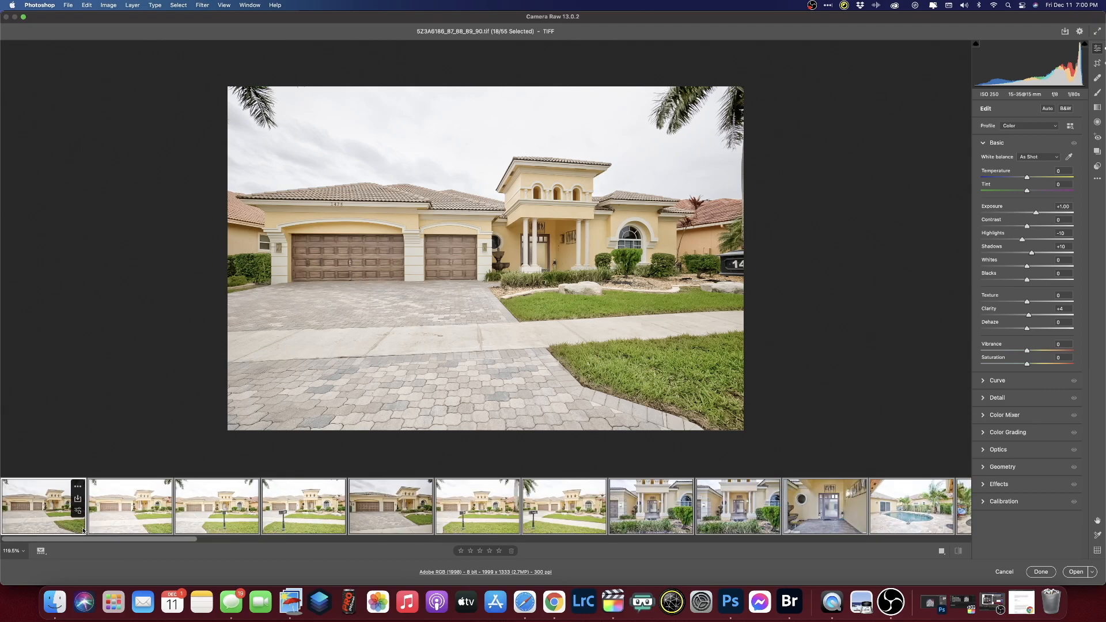
double_click(1030, 316)
left_click_drag(1036, 213, 1031, 214)
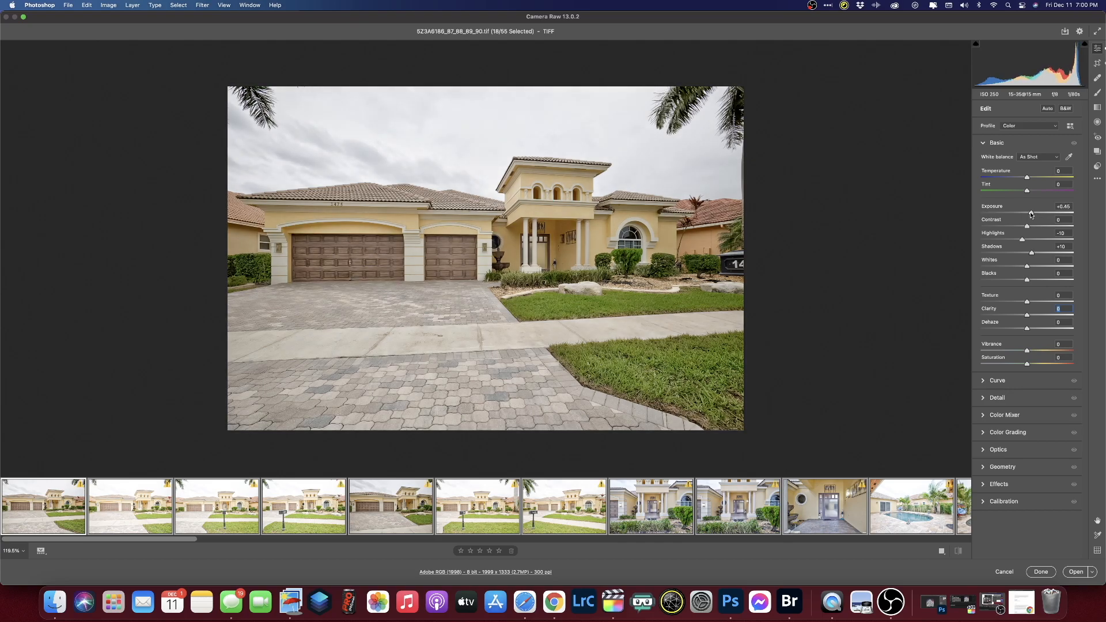
left_click(1031, 254)
double_click(1031, 253)
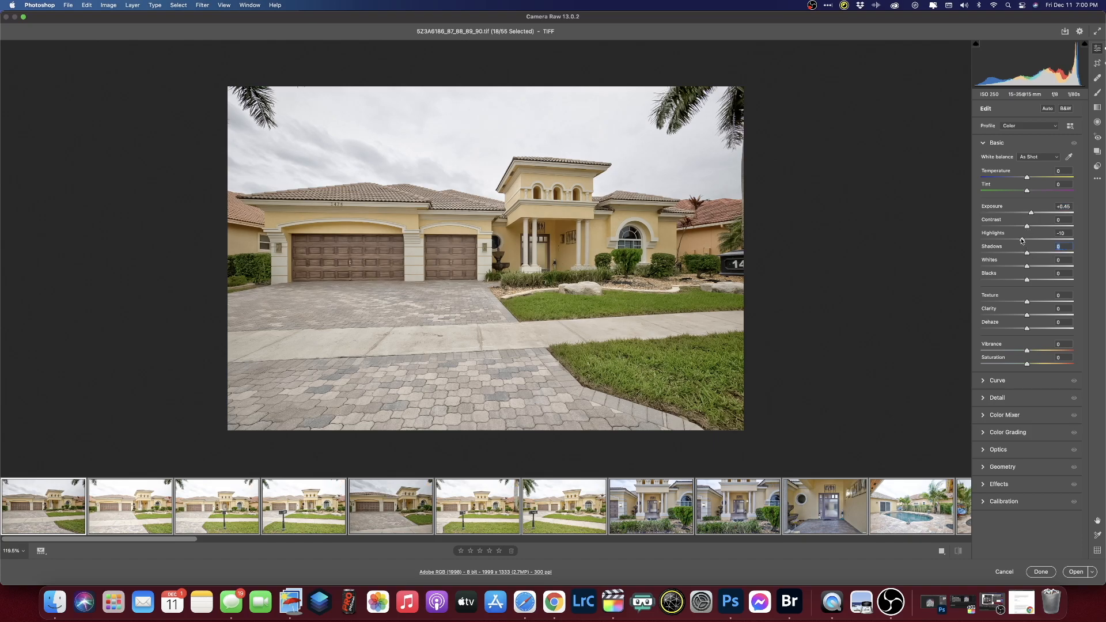
- Set Highlights to -62, Vibrance to +19 and Exposure to +0.60
left_click_drag(1015, 241, 1007, 241)
left_click_drag(1028, 351, 1030, 364)
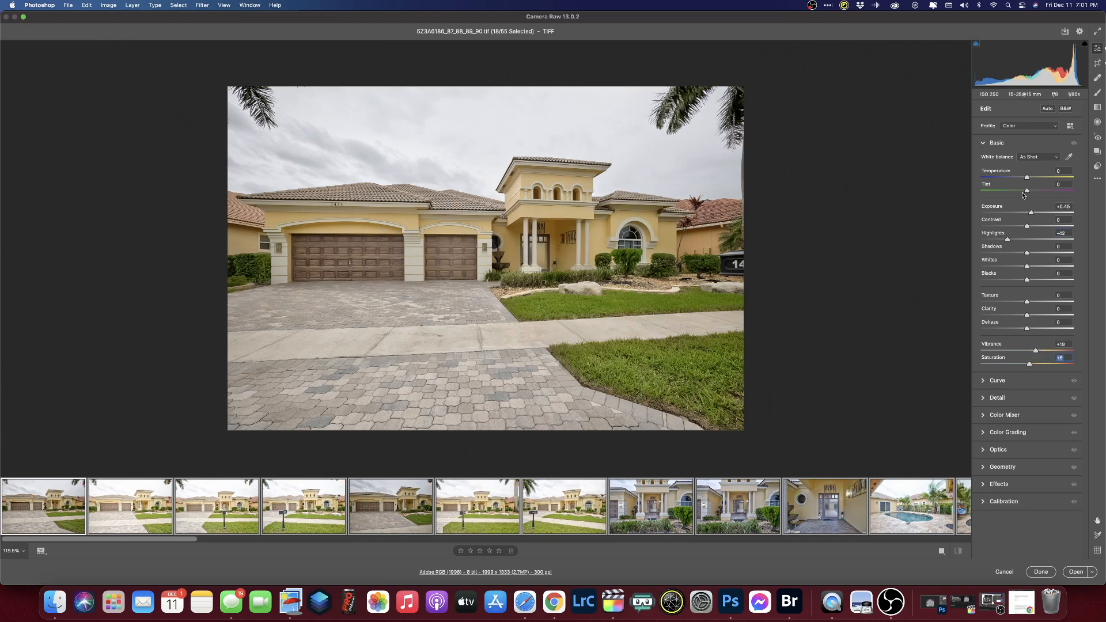
left_click_drag(1031, 214, 1033, 214)
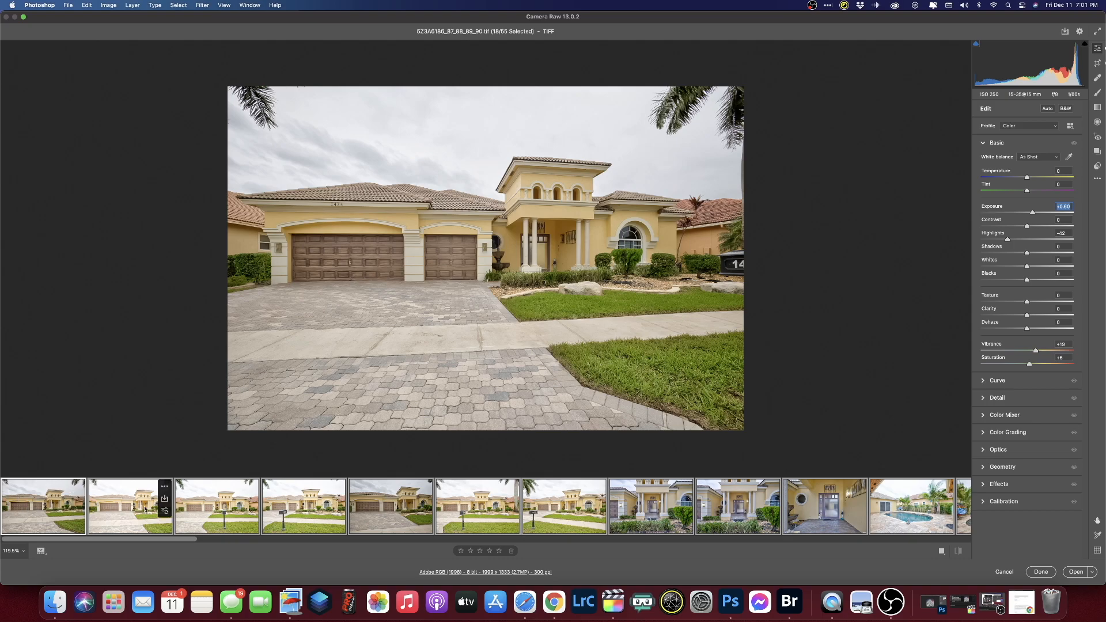
- Reset Yellows saturation and Blues luminance to zero, then select only the first photo
left_click(986, 417)
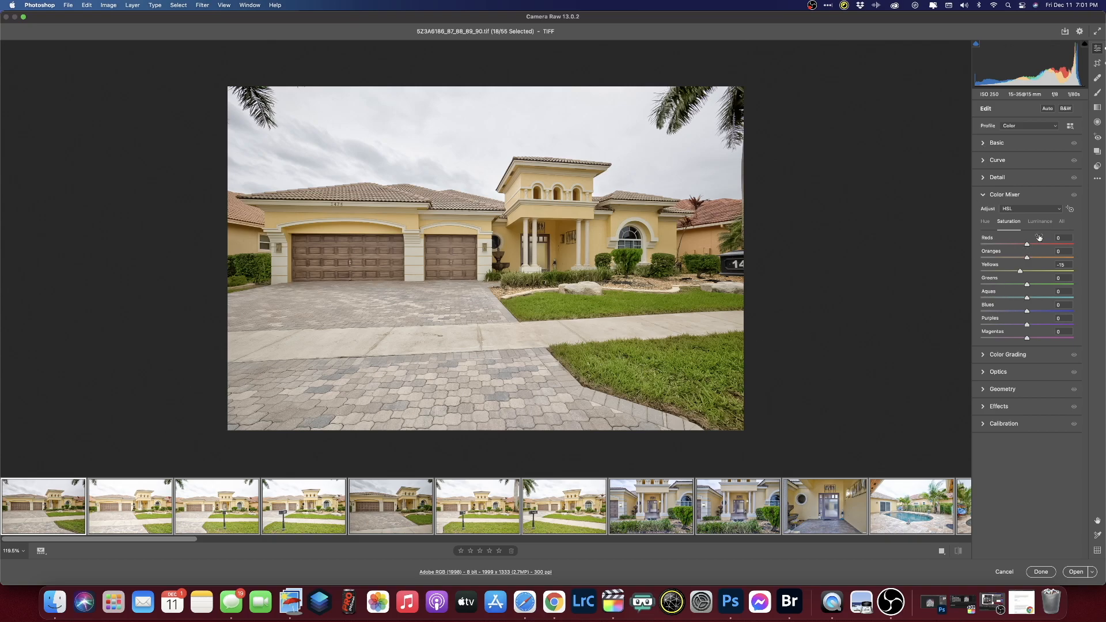
double_click(1021, 272)
left_click(1038, 225)
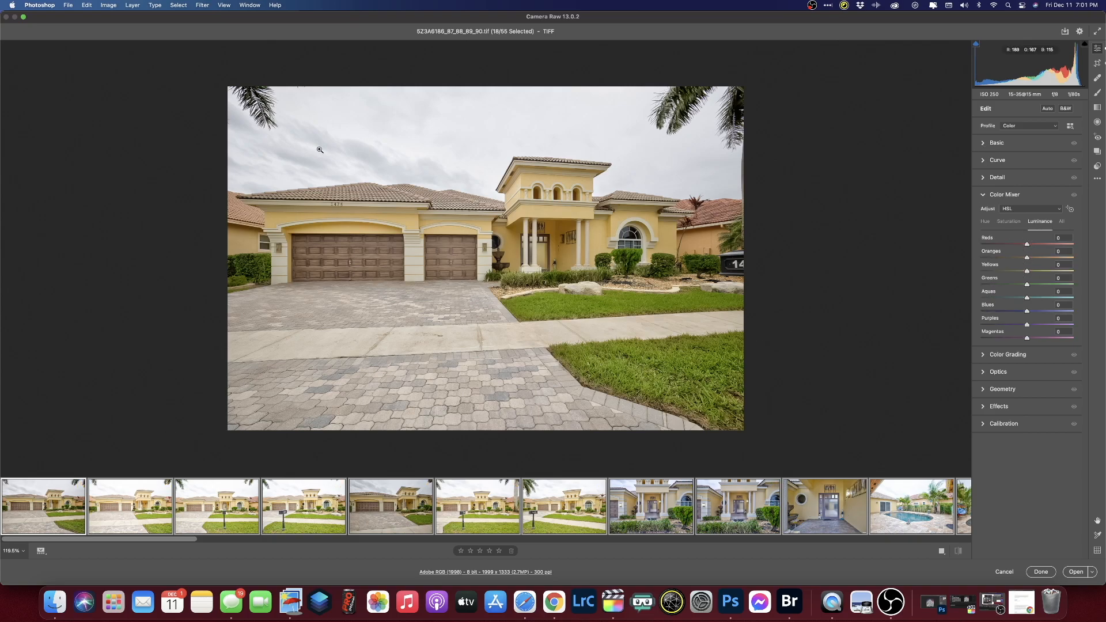
mouse_move(1026, 312)
left_mouse_down()
mouse_move(978, 311)
mouse_move(1021, 311)
left_mouse_up()
double_click(1021, 310)
left_click(35, 520)
left_click(991, 144)
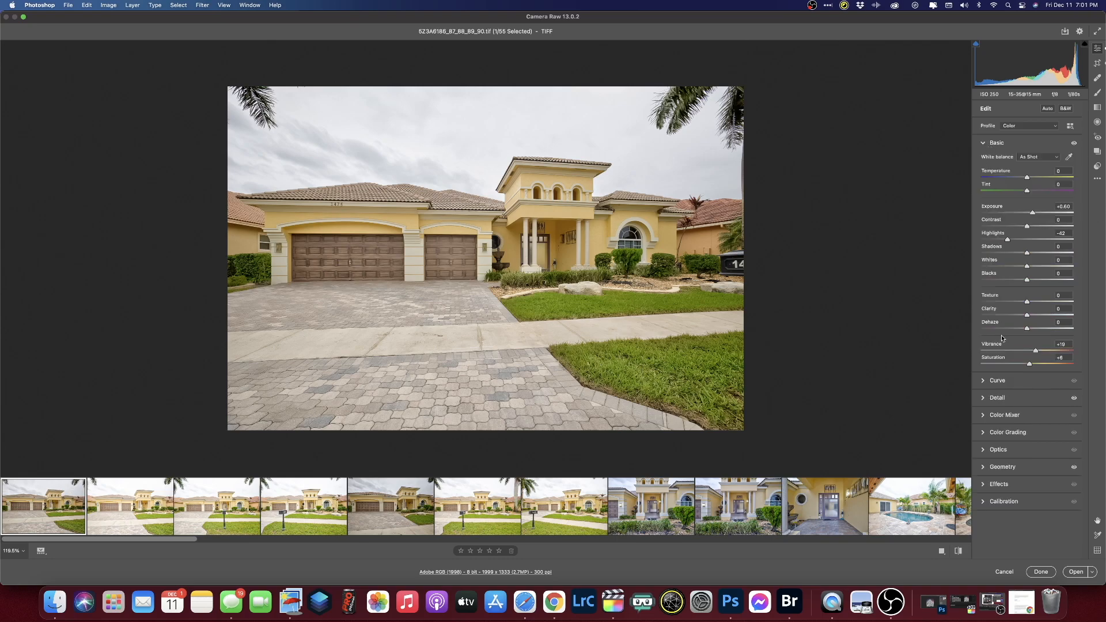
- Tweak the street shots' exposures to -0.15, -0.05, -0.20, +1.25, below zero and +0.10
key("Right")
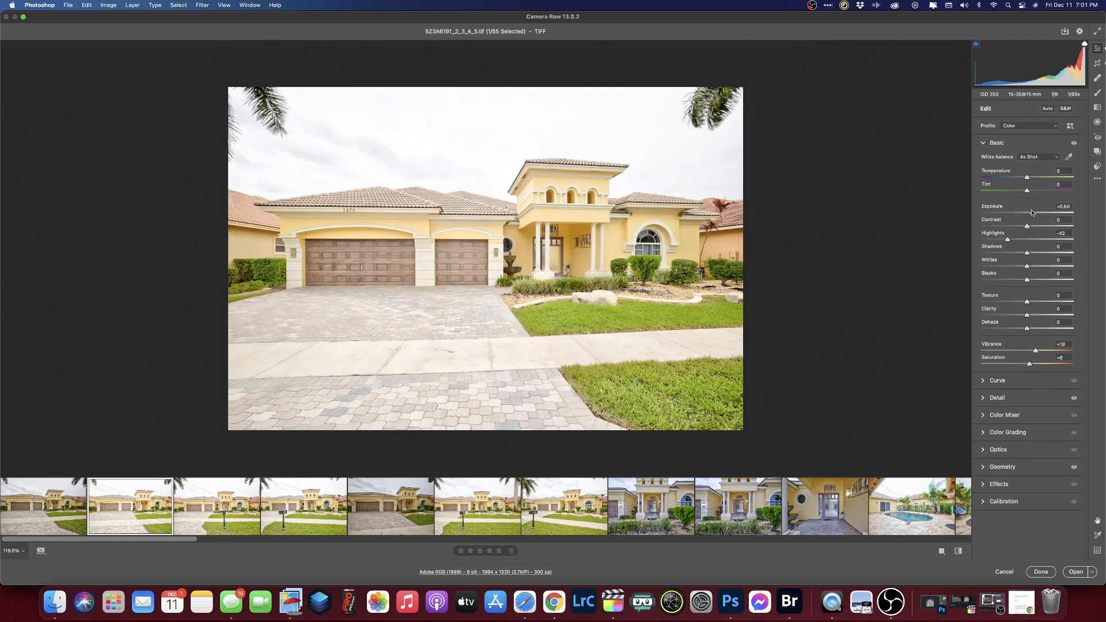
left_click_drag(1032, 212, 1025, 214)
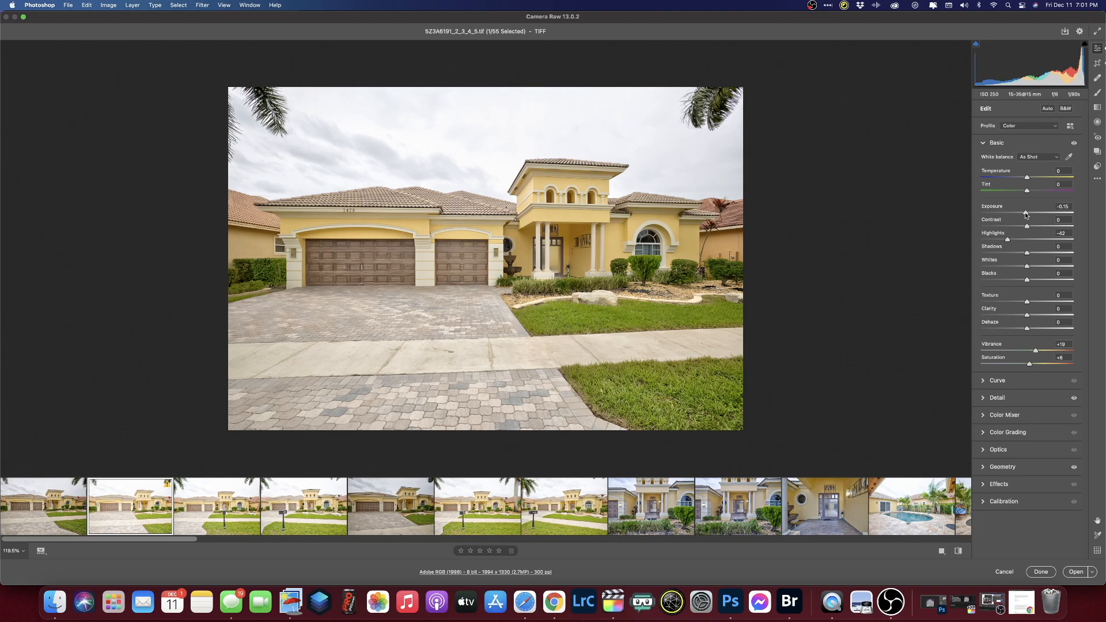
key("Right")
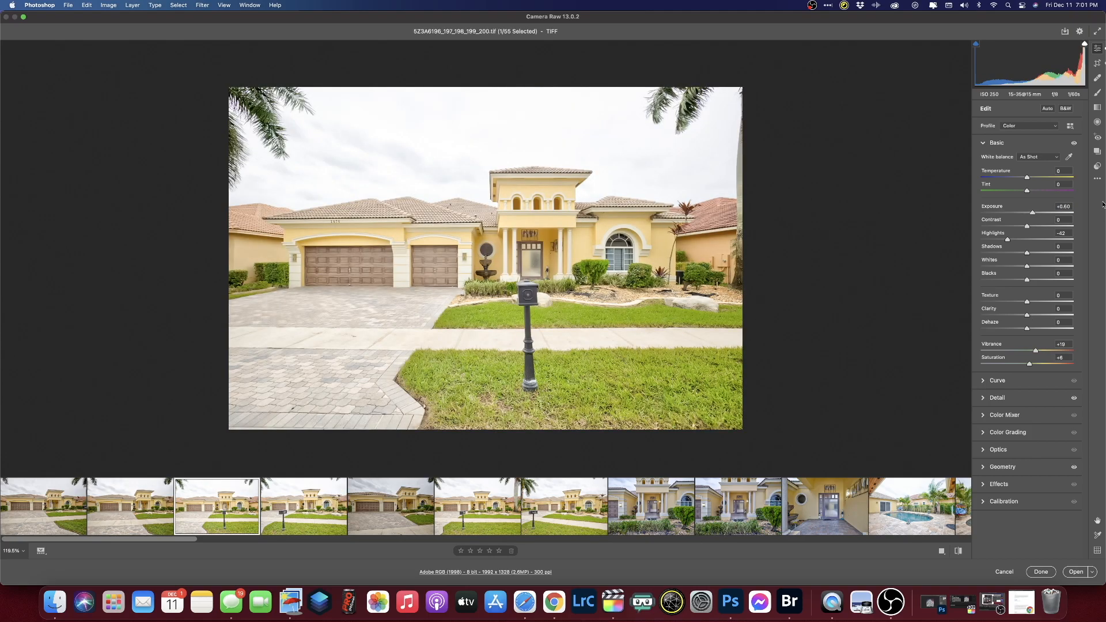
left_click_drag(1034, 212, 1026, 213)
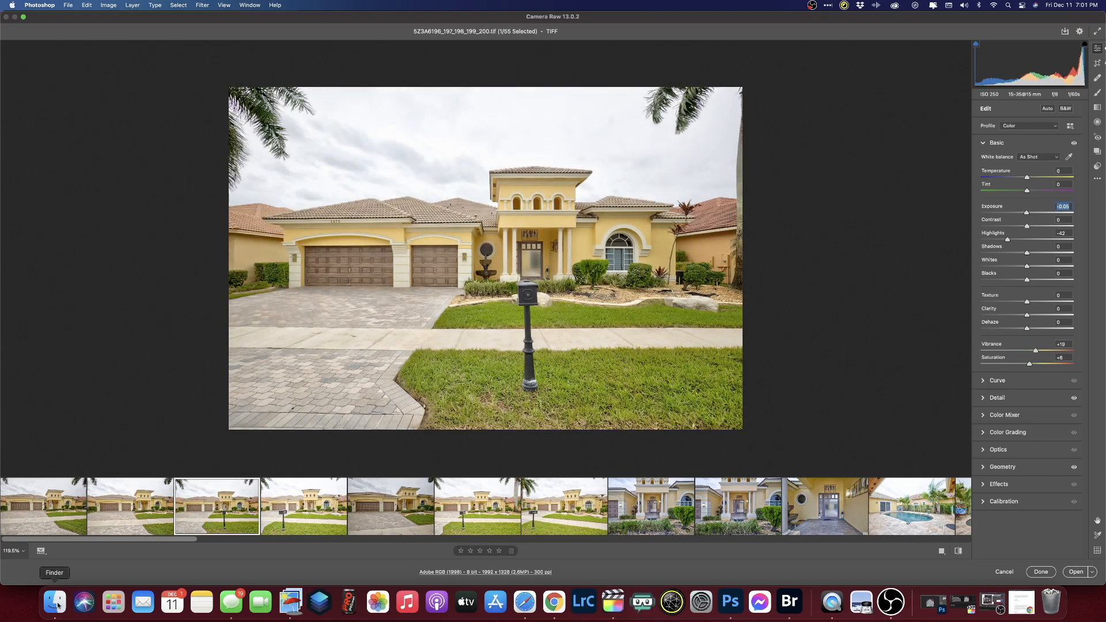
left_click(302, 506)
left_click_drag(1034, 212, 1025, 215)
key("Right")
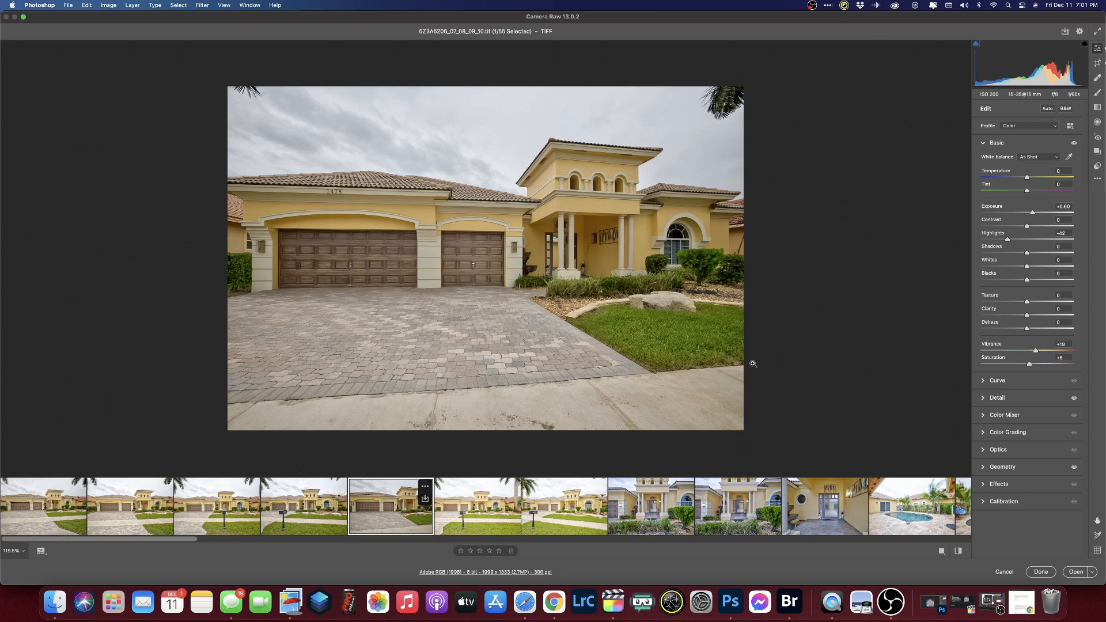
left_click(1038, 213)
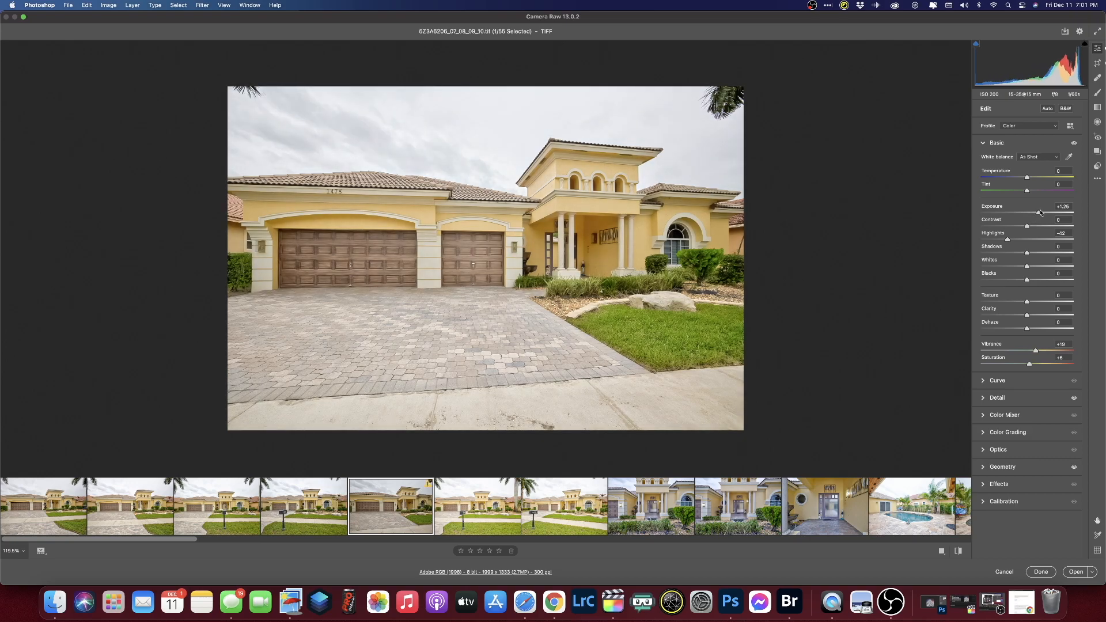
key("Right")
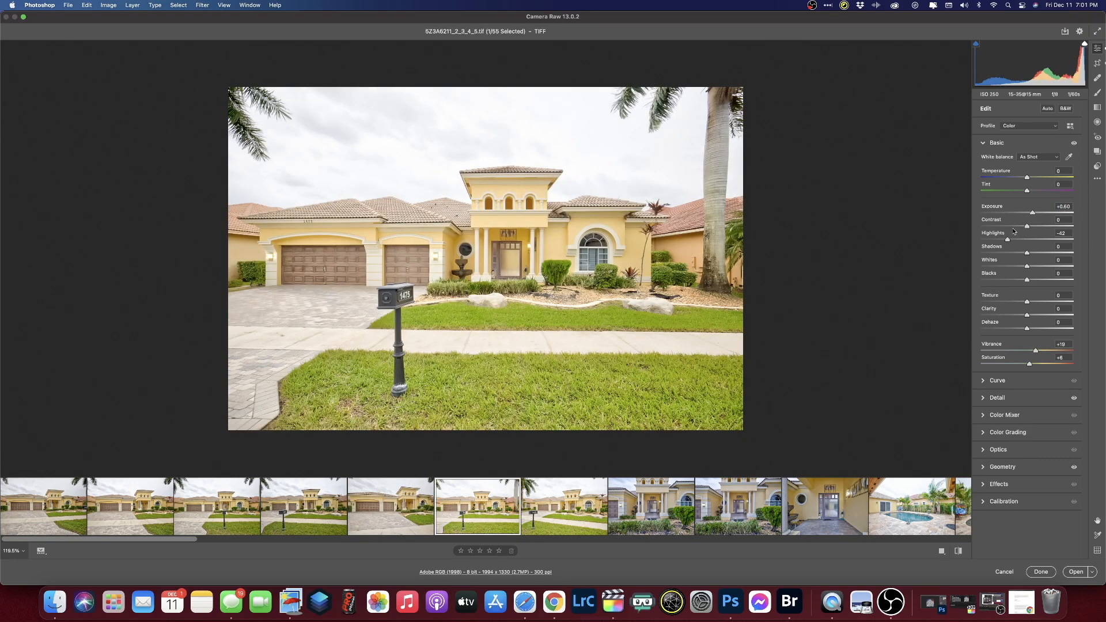
left_click_drag(1031, 214, 1027, 215)
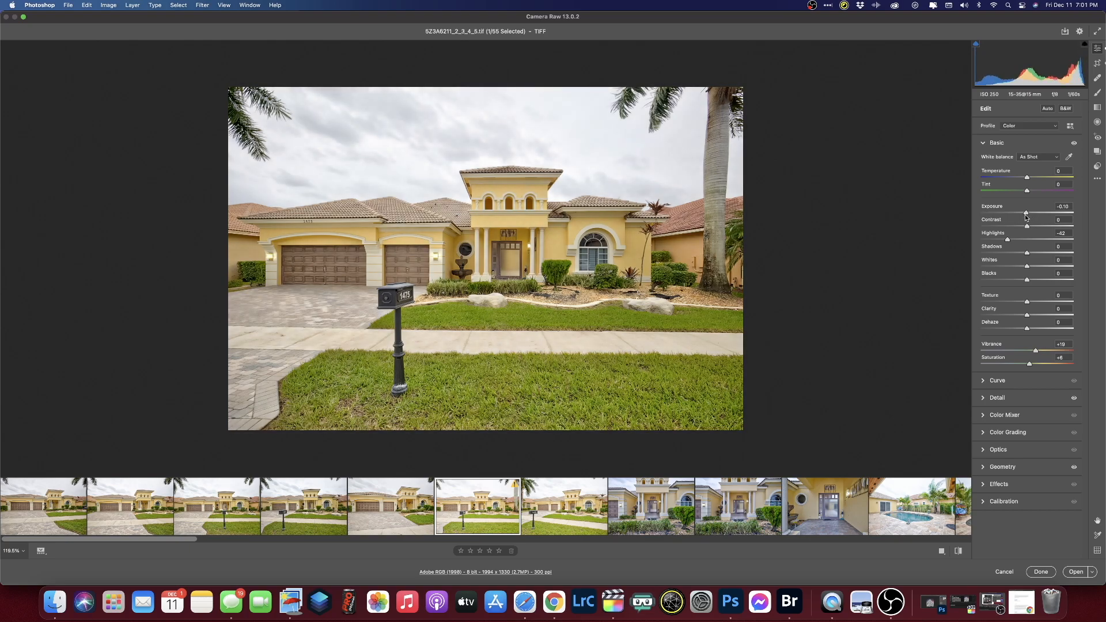
key("Right")
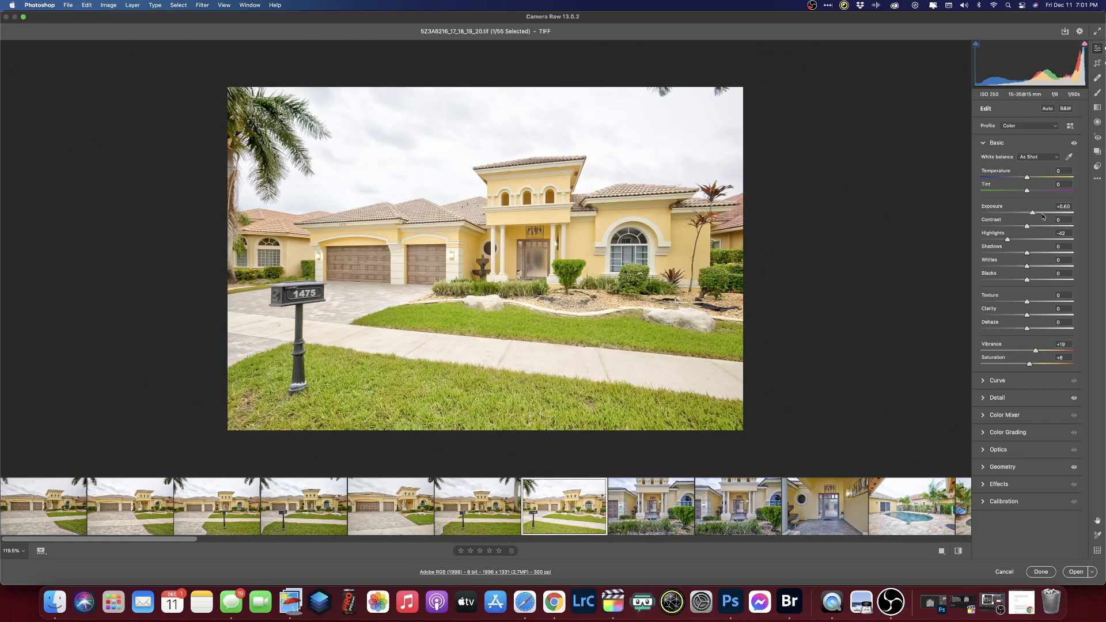
left_click_drag(1034, 214, 1028, 214)
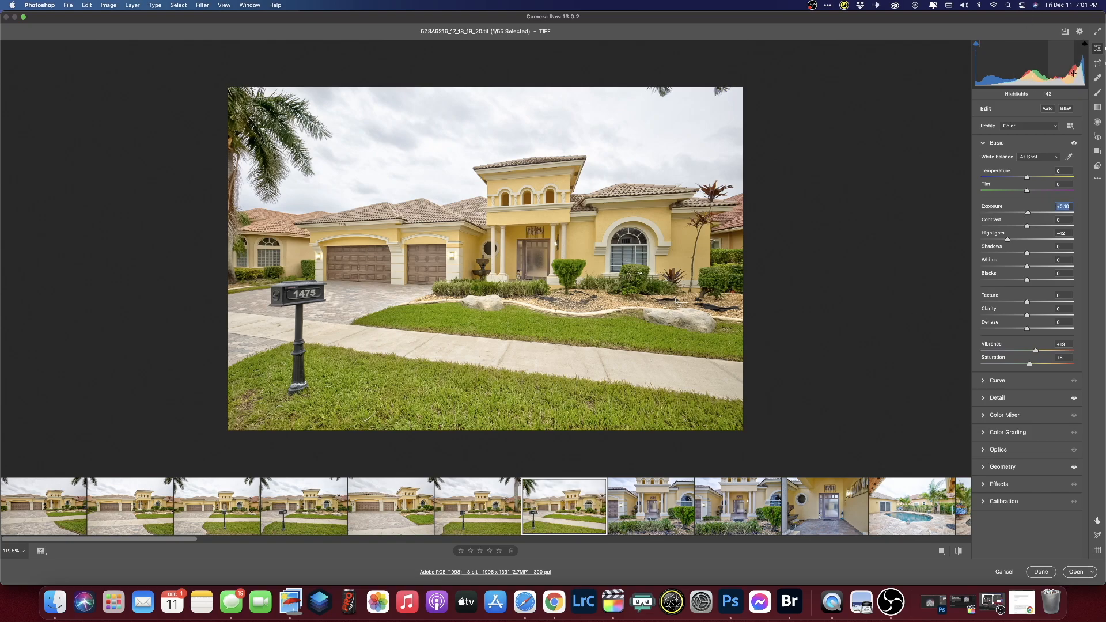
- Brighten the entryway photo to +0.85 and the front door photo to +1.00
key("Left")
key("Left")
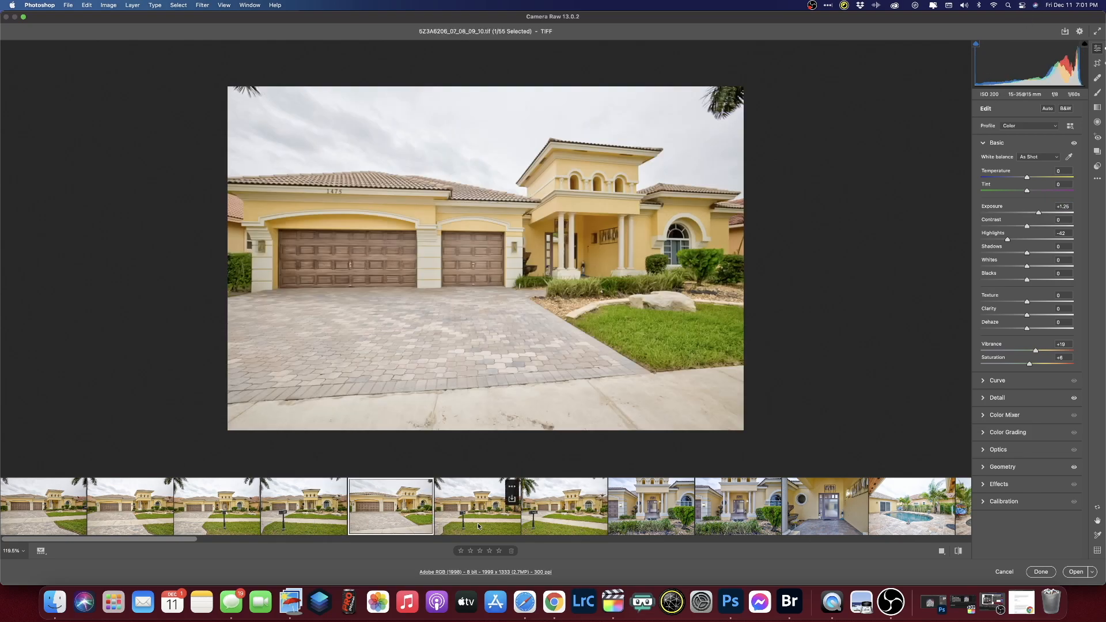
key("Left")
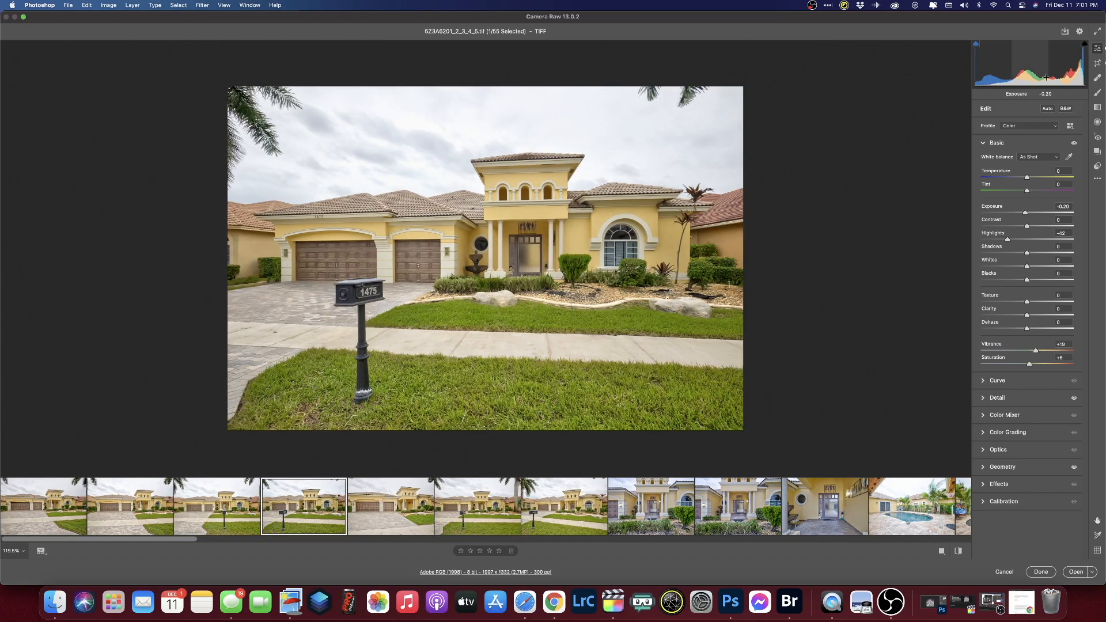
left_click(611, 517)
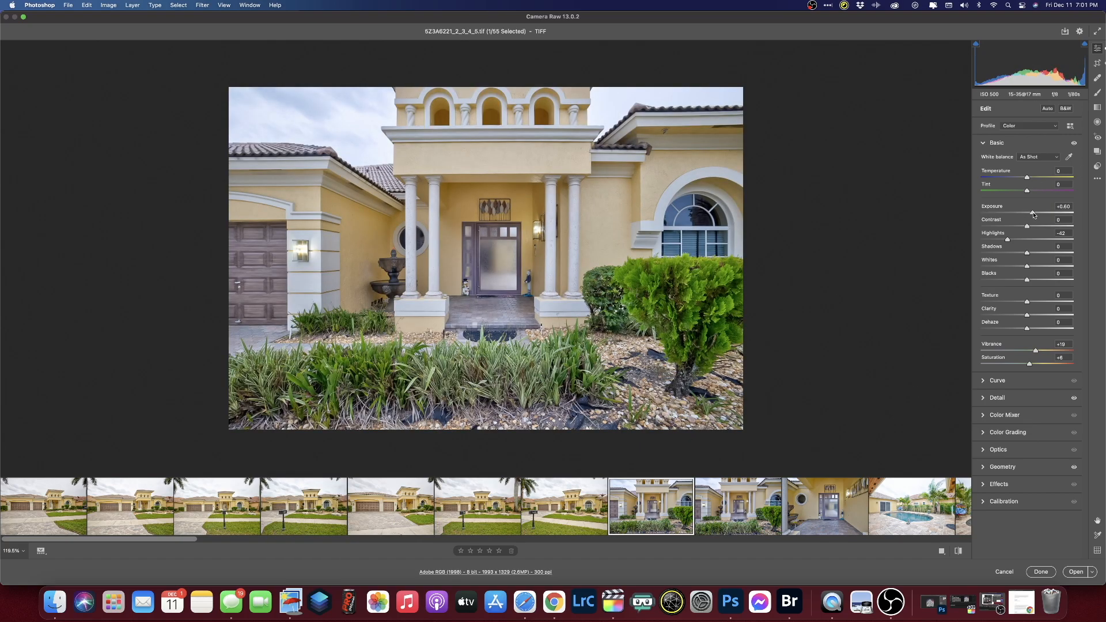
left_click(725, 503)
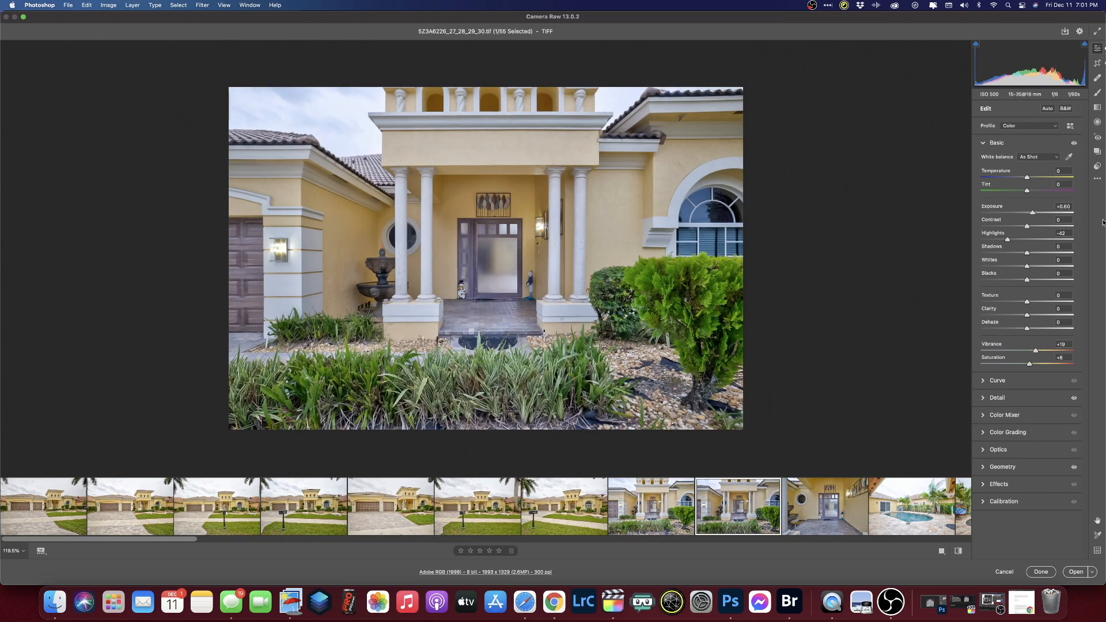
left_click_drag(1036, 214, 1038, 213)
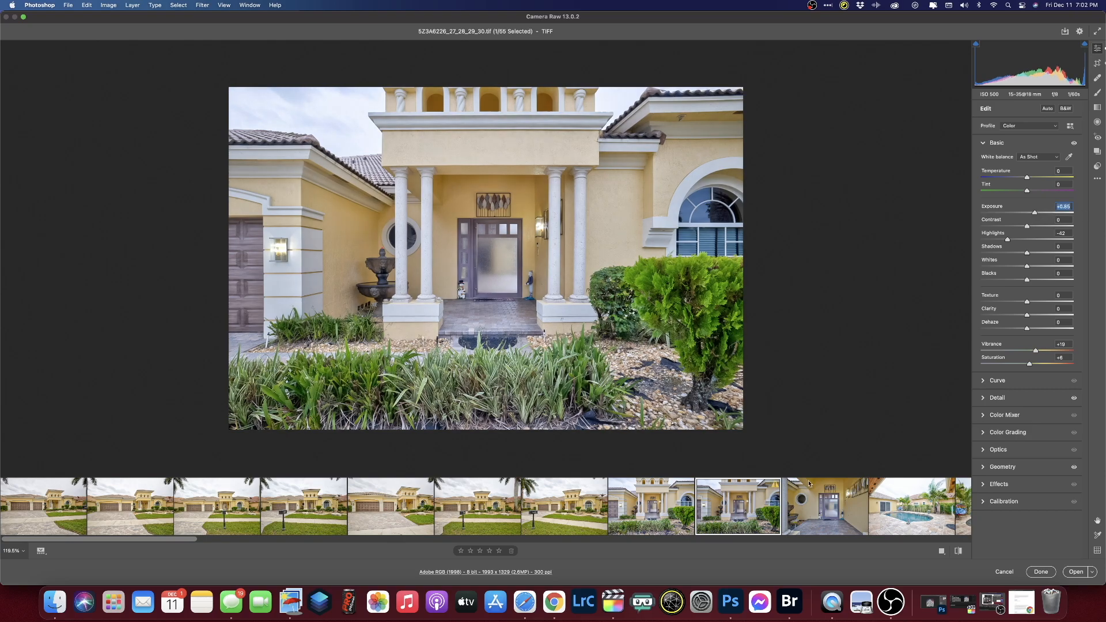
key("Right")
left_click_drag(1033, 215, 1037, 214)
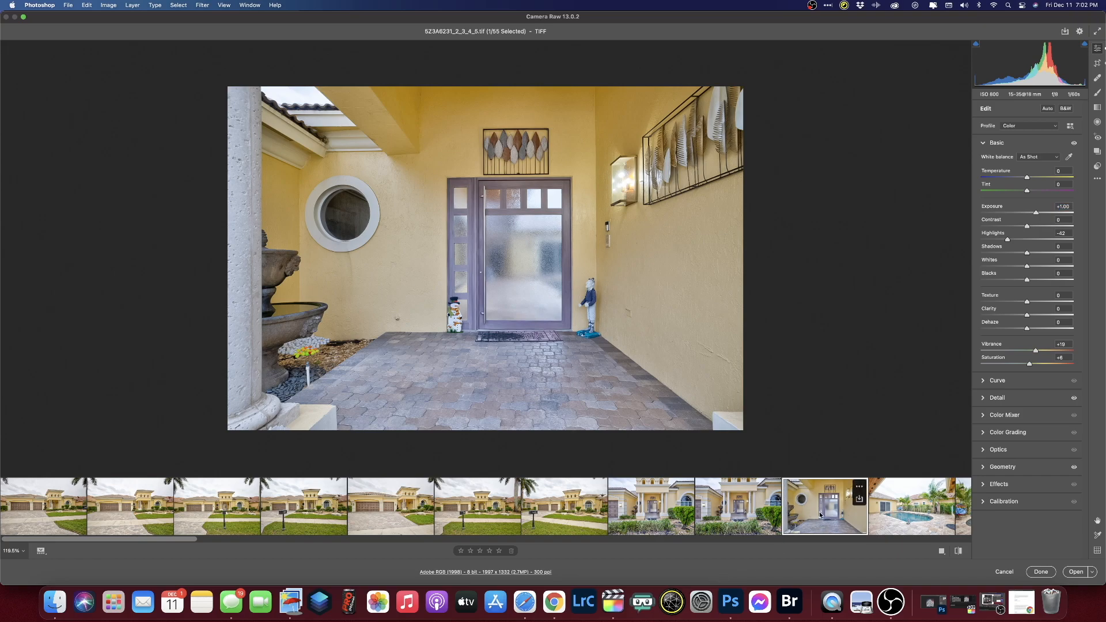
- Darken the pool photos' exposure, to about +0.20, until the sky stops clipping
key("Right")
left_click_drag(1032, 213, 1024, 218)
mouse_move(896, 519)
key("Right")
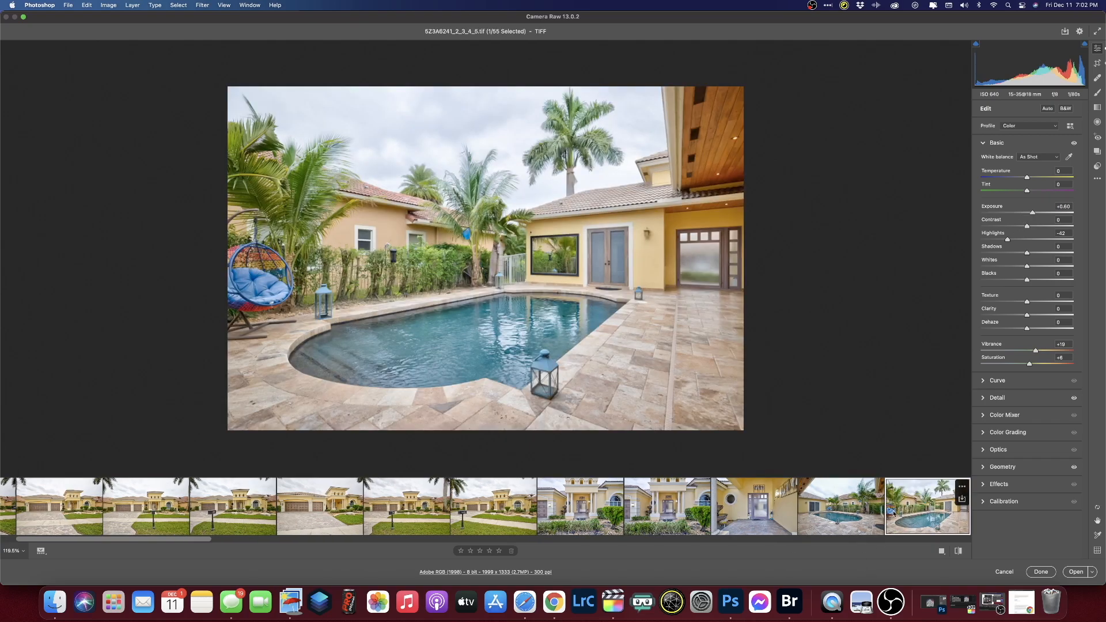
key("Right")
key("Right")
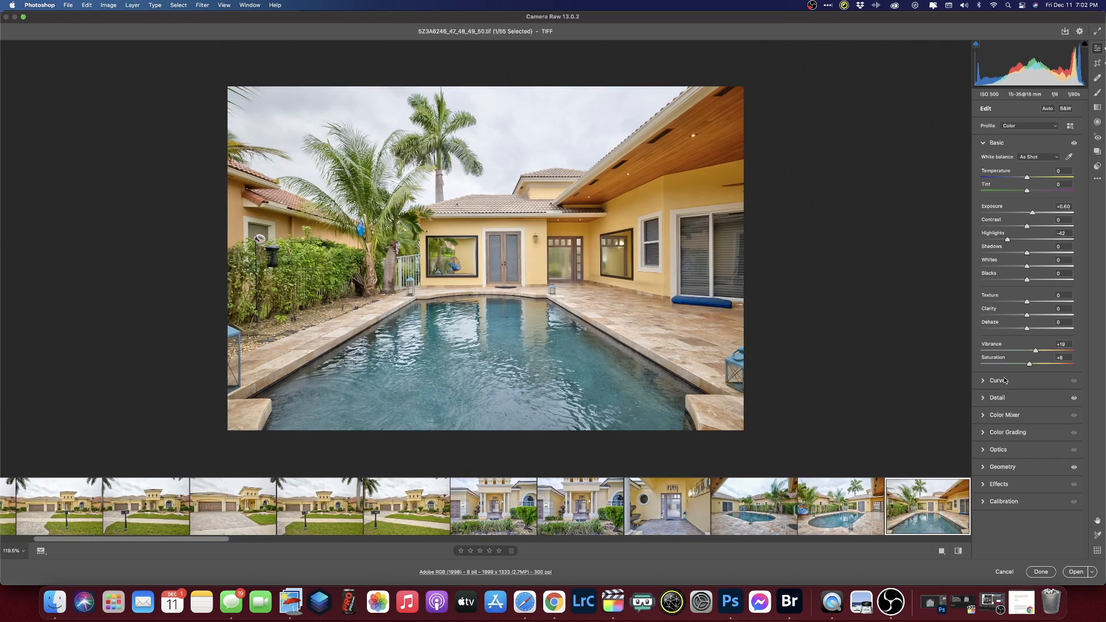
key("Right")
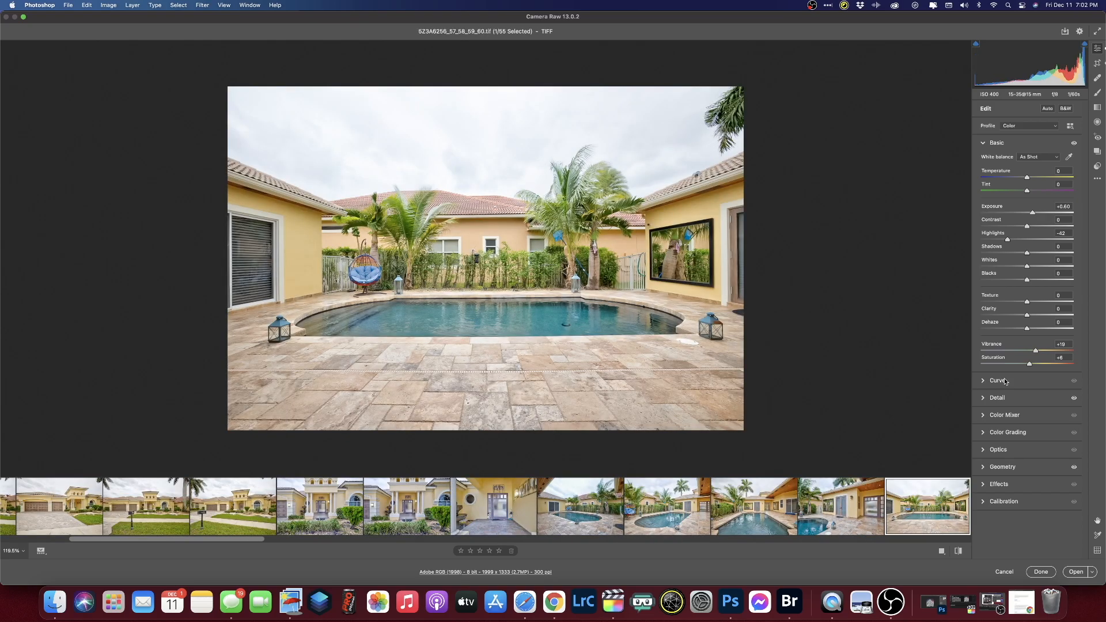
left_click_drag(1032, 212, 1027, 216)
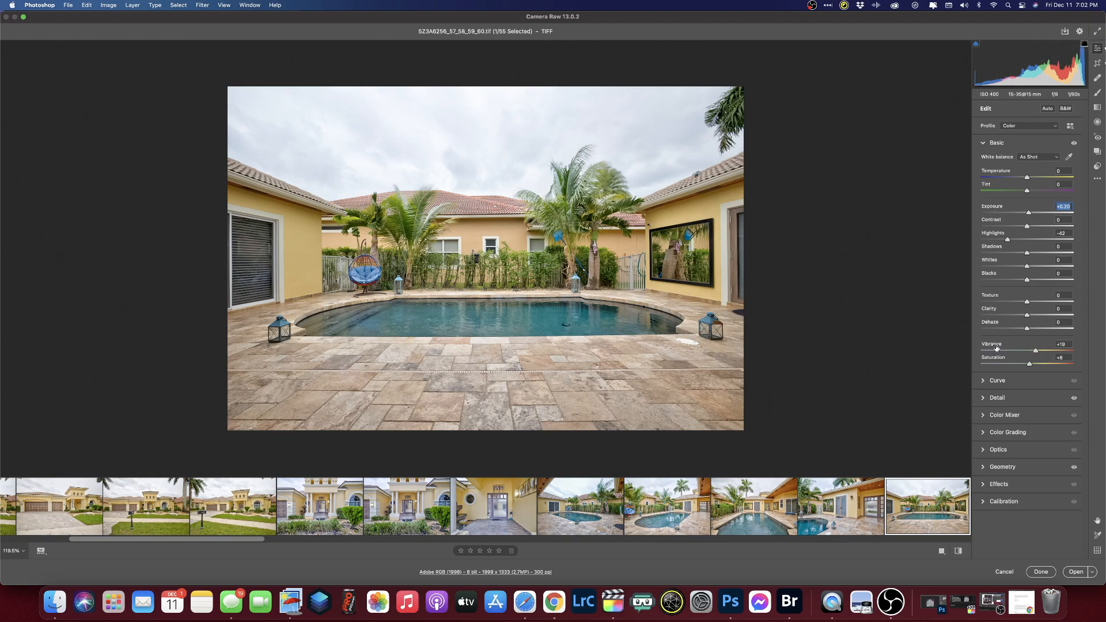
left_click_drag(1029, 215, 1034, 213)
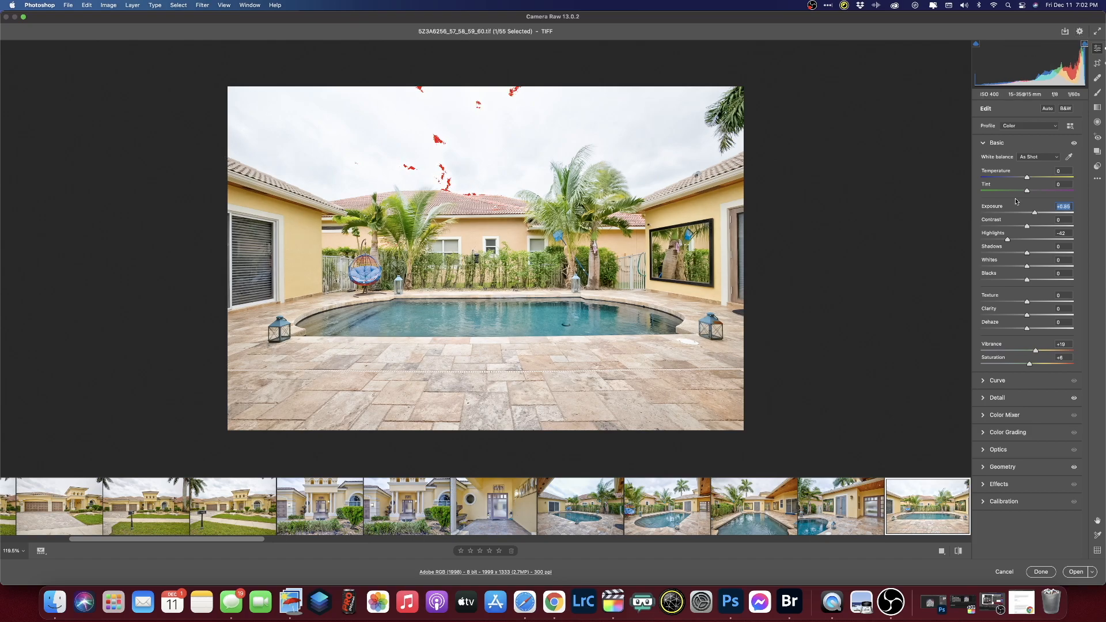
left_click_drag(1040, 214, 1030, 215)
- Advance to the bedroom photo, then select all 55 photos together
key("Right")
key("Right")
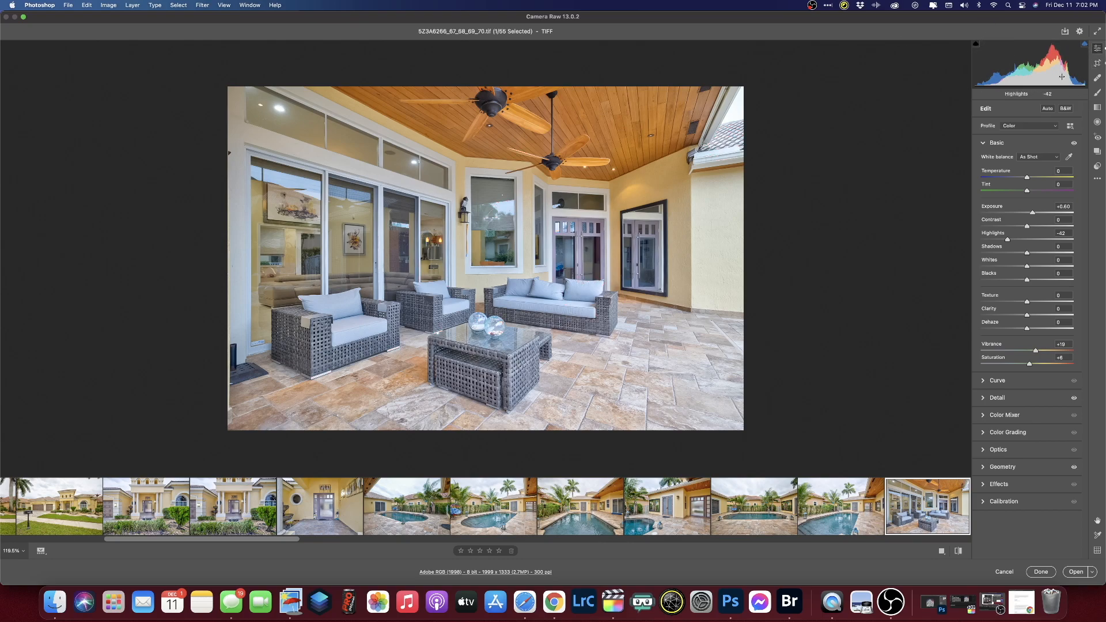
key("Right")
key("Right")
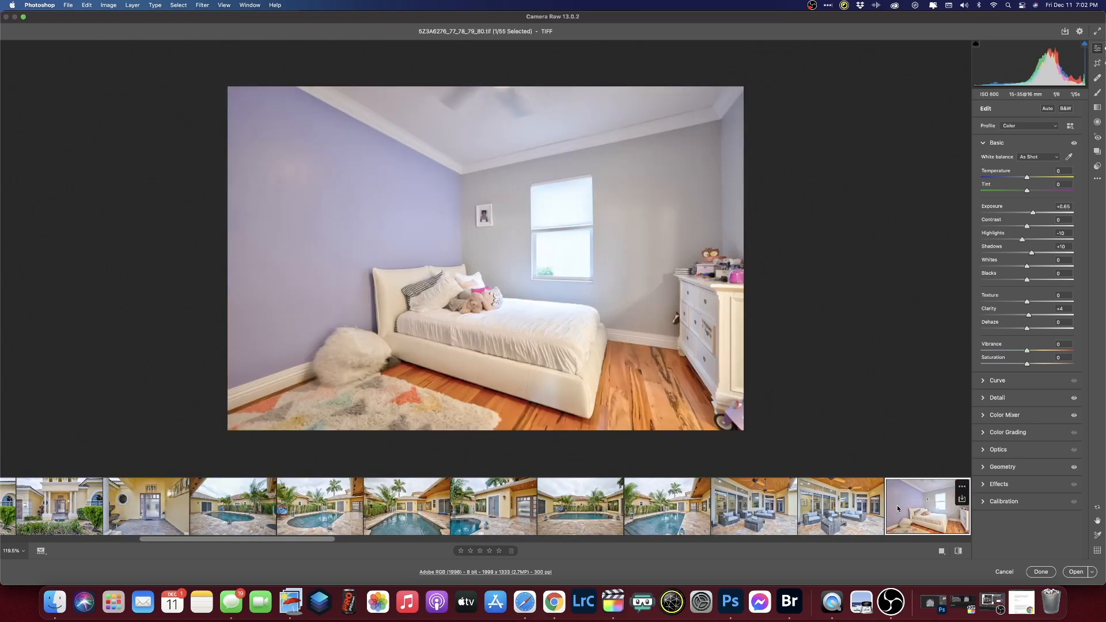
left_click_drag(209, 540, 41, 545)
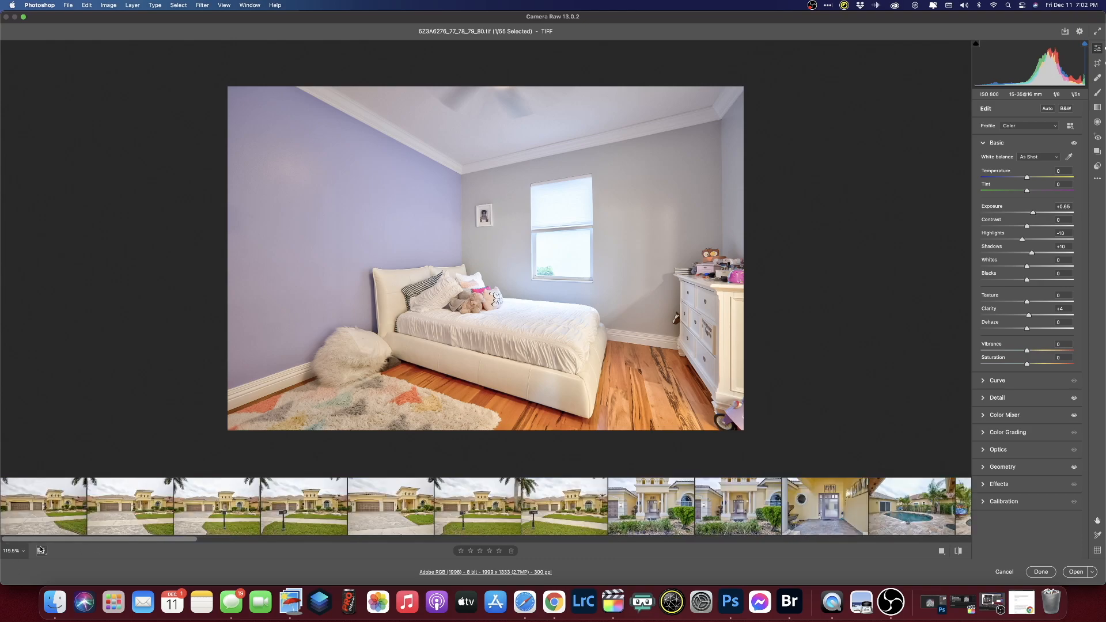
left_click(42, 512)
- Select all photos and set Save Images to keep full size, with Resize to Fit unchecked
key("super+a")
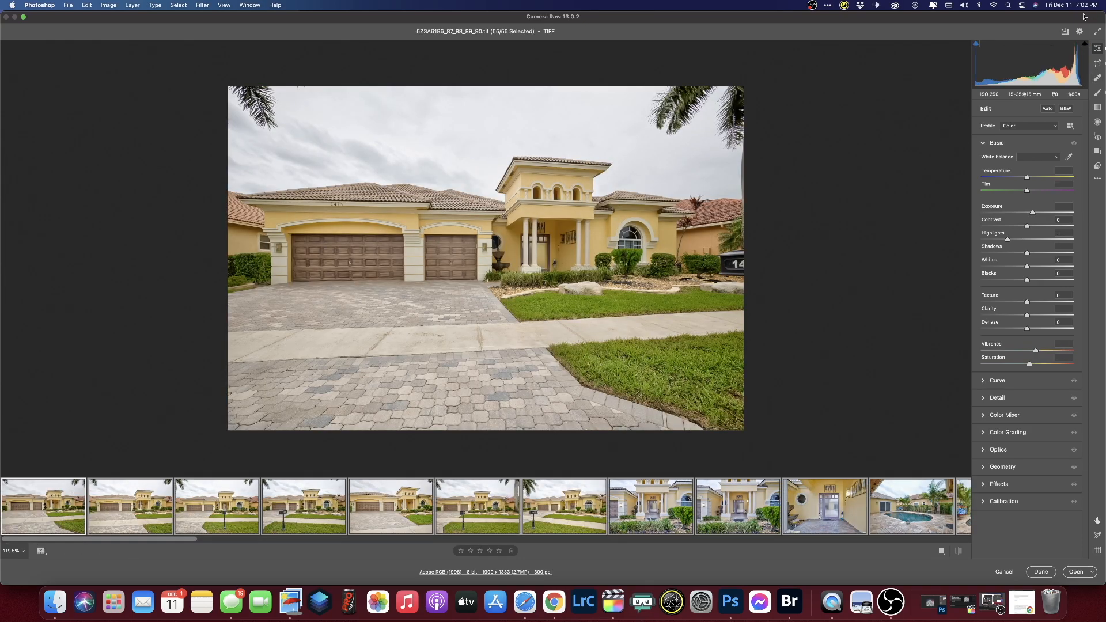
left_click(1064, 31)
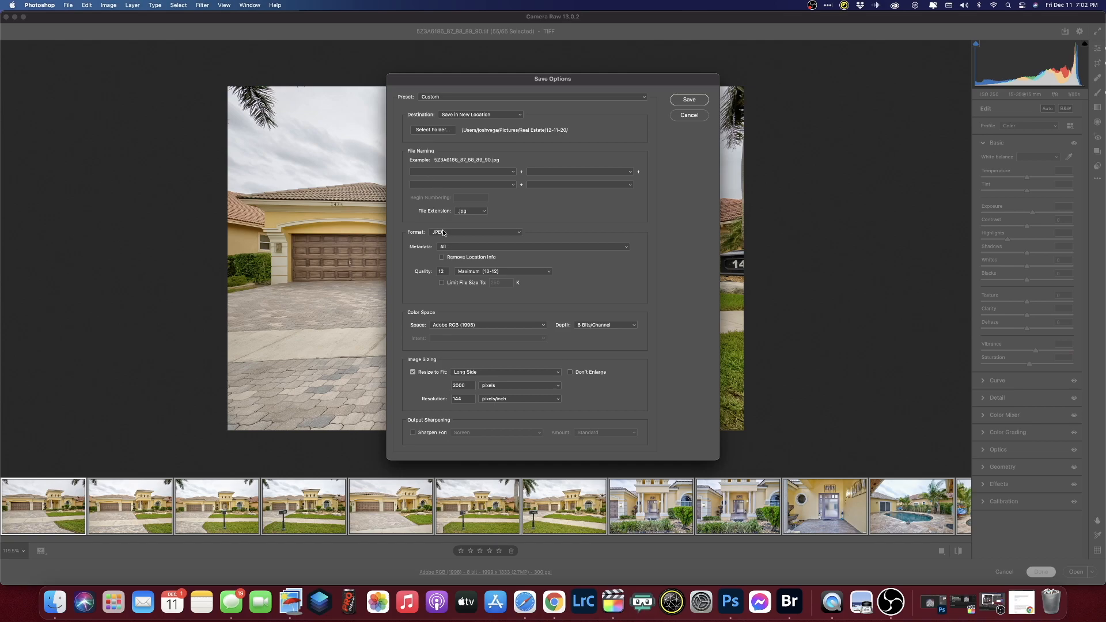
left_click(413, 373)
- Make a new 'HDR' folder inside 12-11-20 the destination and save the JPEGs
left_click(428, 130)
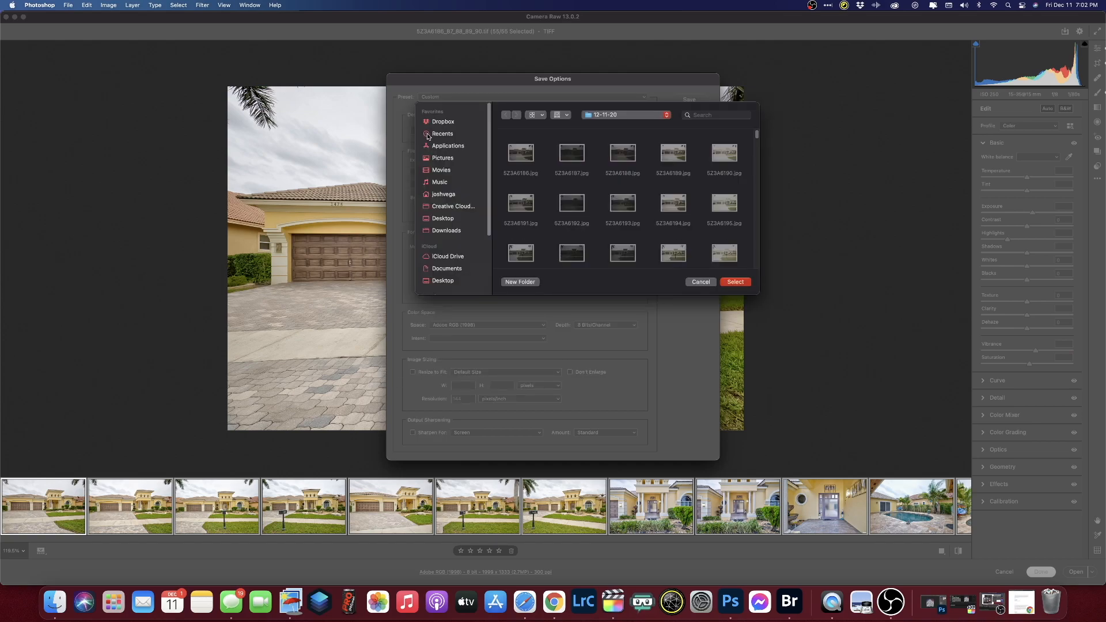
left_click(610, 117)
left_click(610, 117)
left_click(519, 281)
type("HDR")
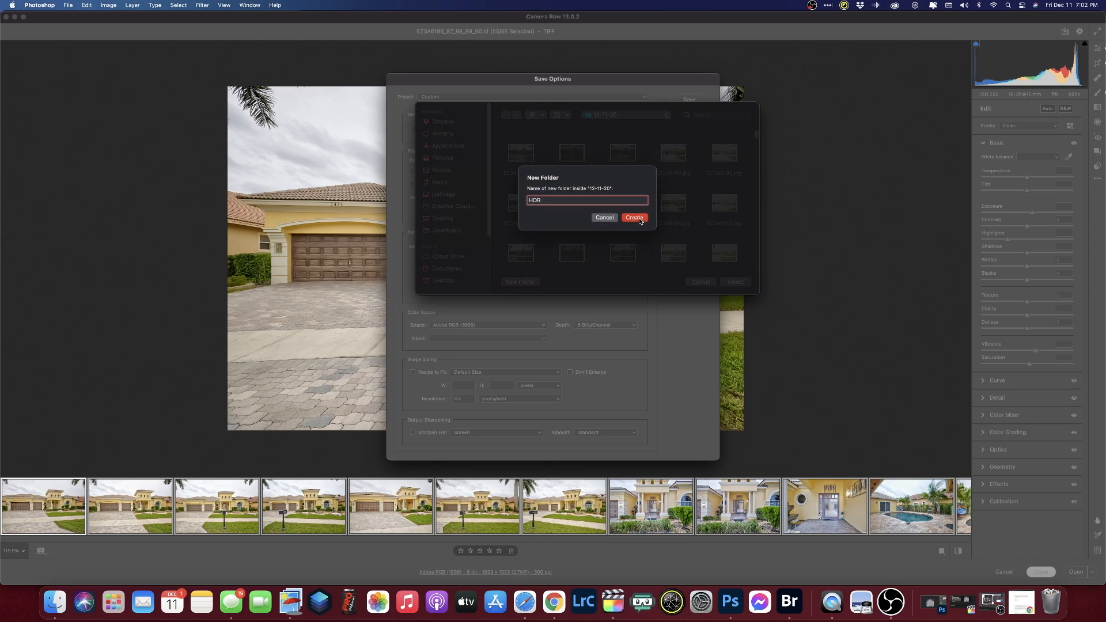
left_click(634, 218)
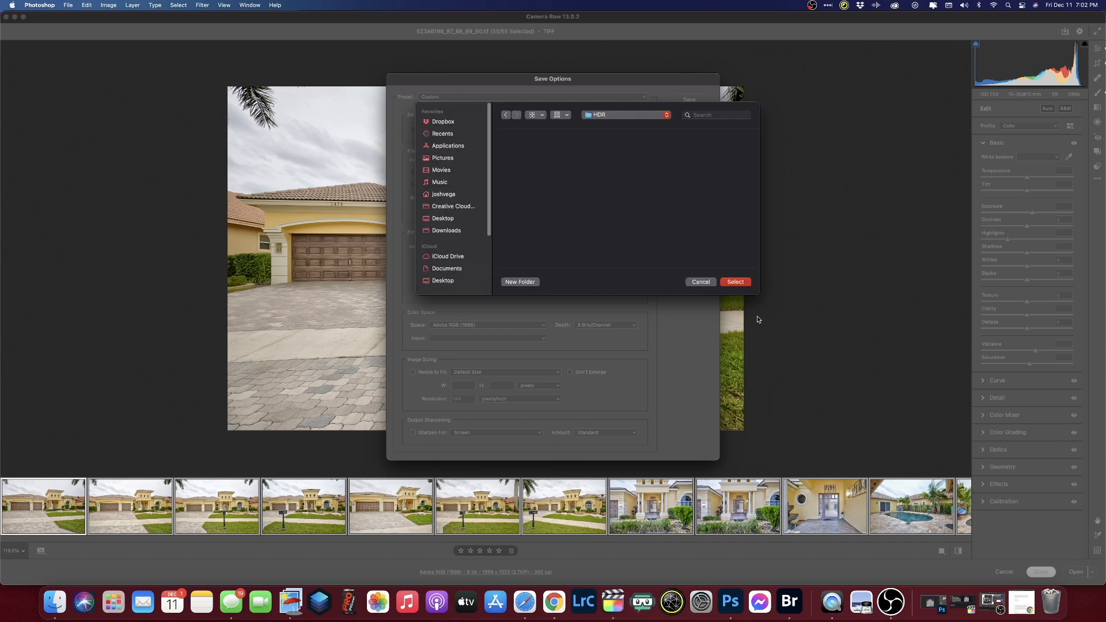
left_click(739, 283)
left_click(702, 101)
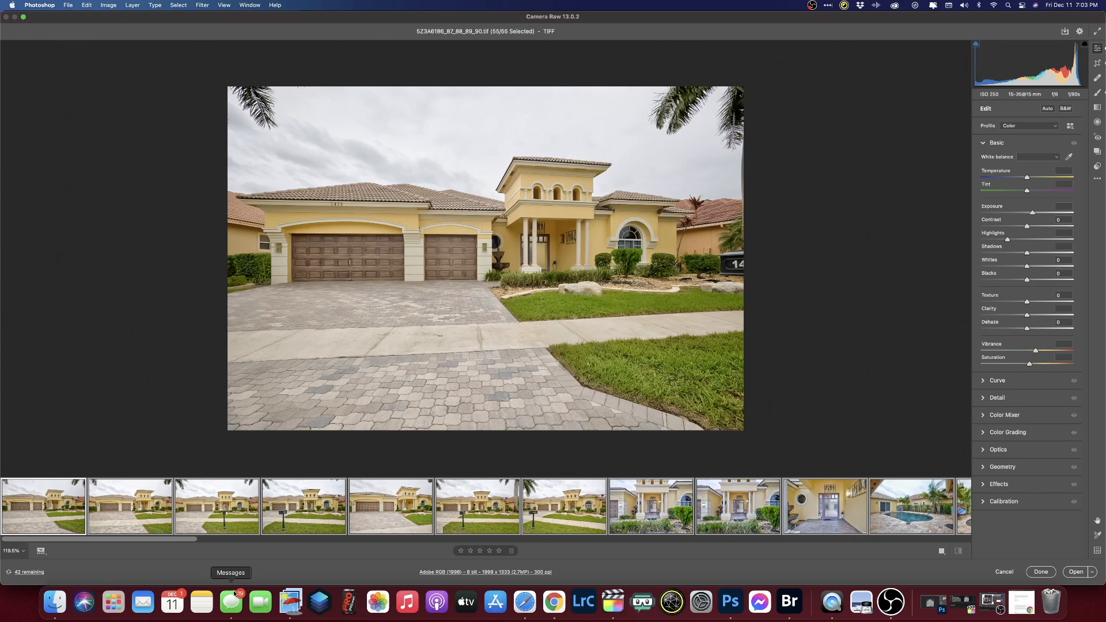
- Launch Luminar 4 and load the photos from the 12-11-20 HDR folder
left_click(318, 602)
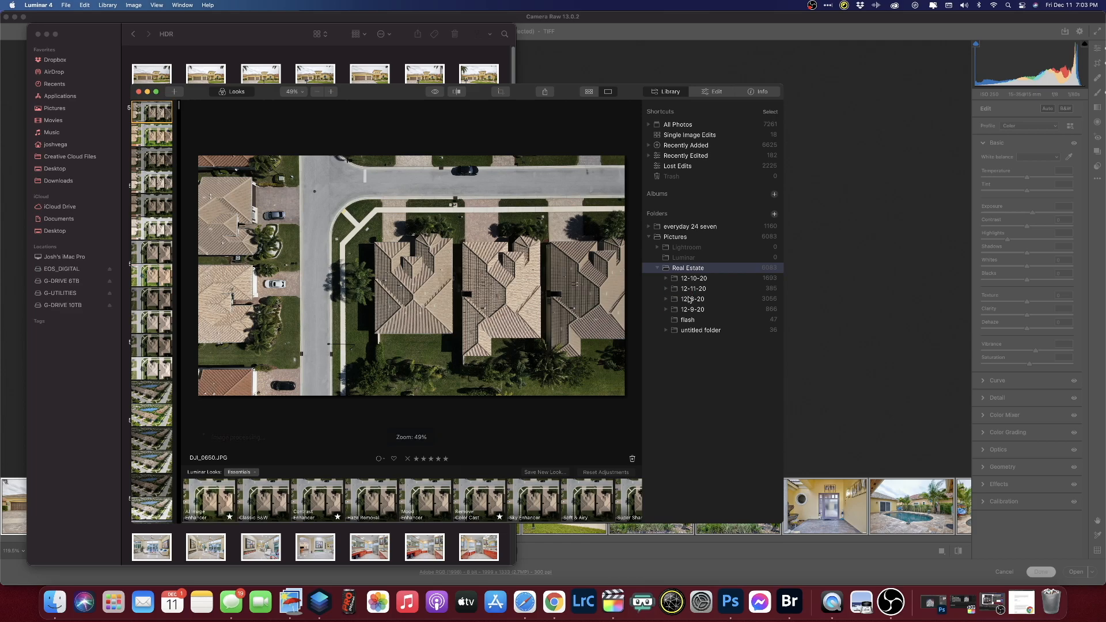
left_click(666, 280)
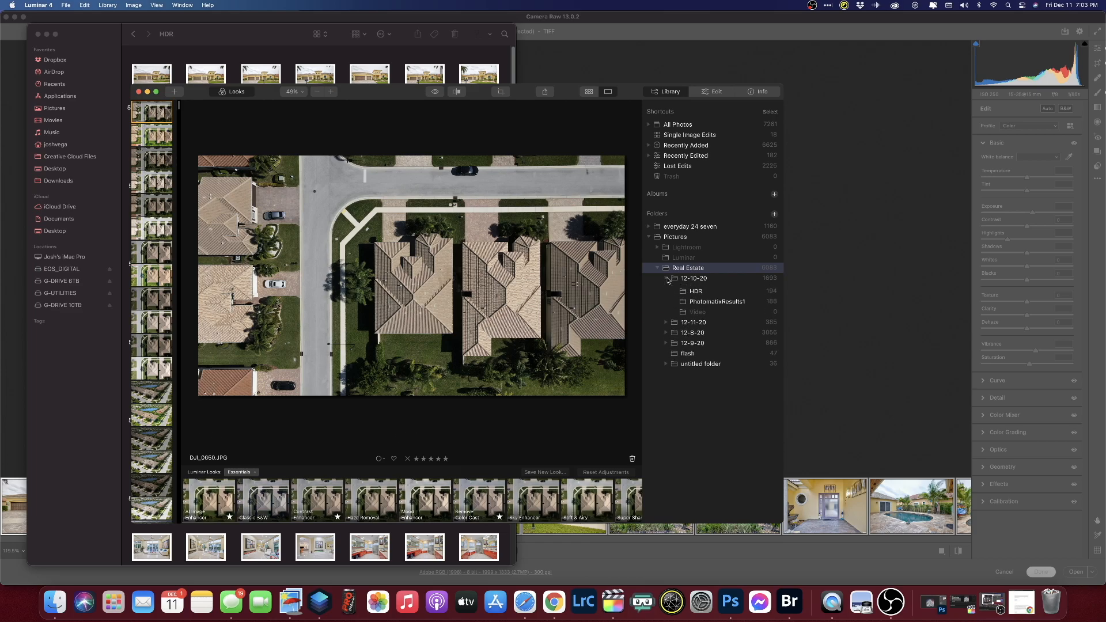
left_click(668, 280)
left_click(666, 290)
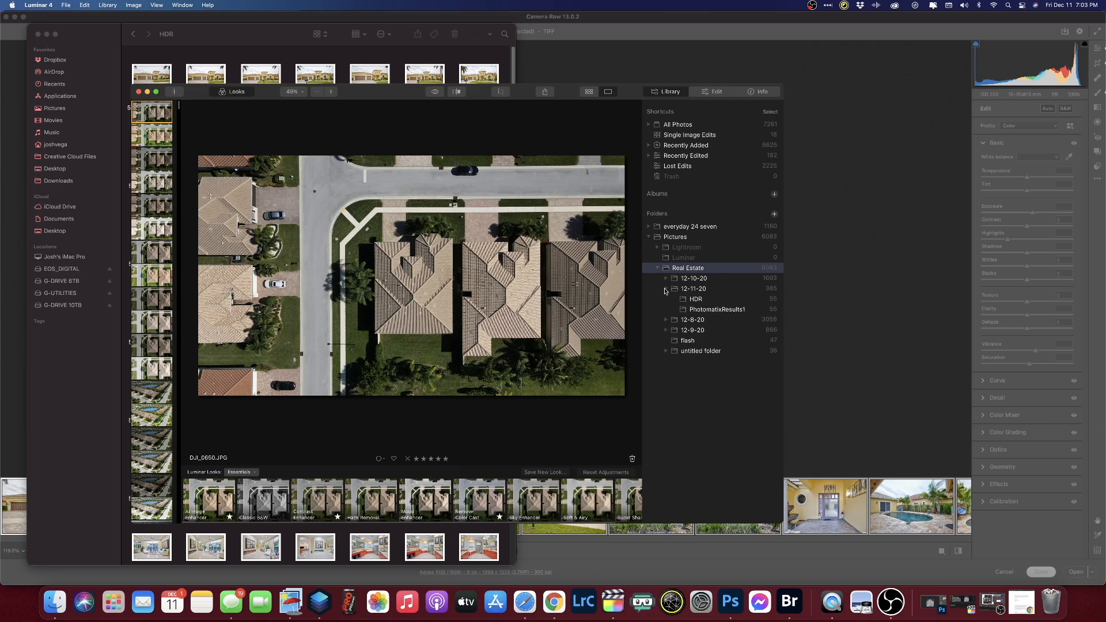
left_click(696, 299)
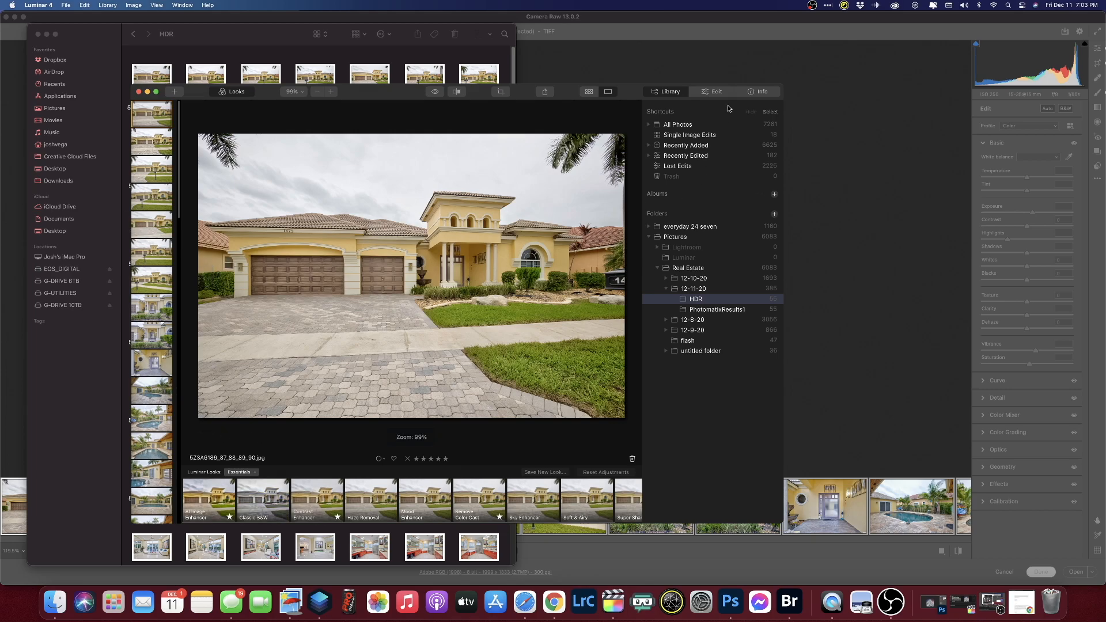
- Edit the front exterior shot and show AI Sky Replacement's sky selection list
left_click(702, 92)
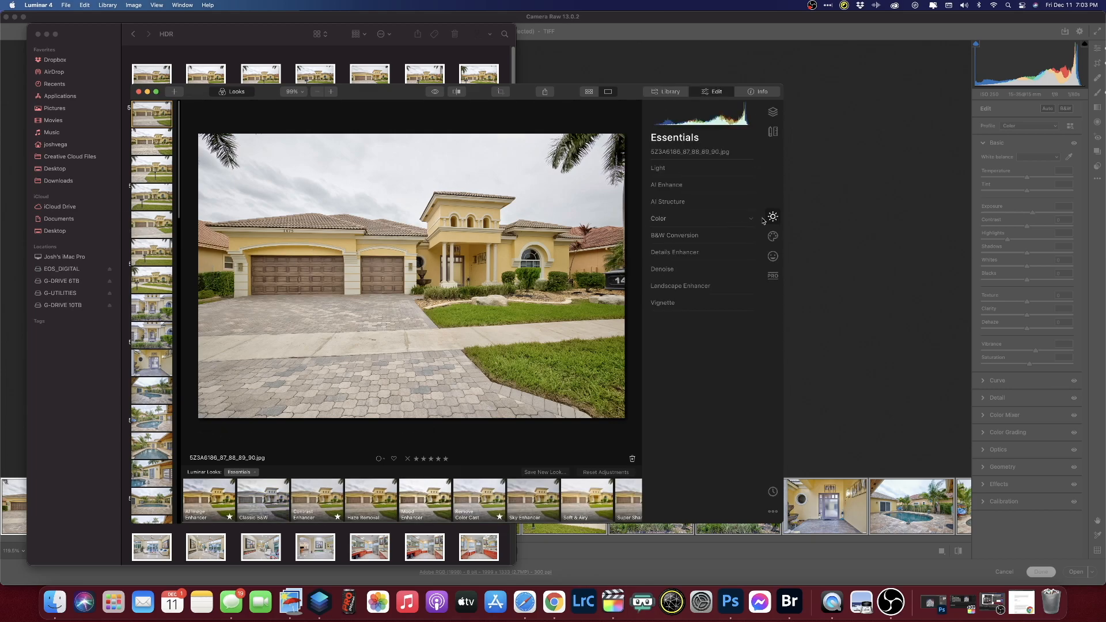
left_click(774, 236)
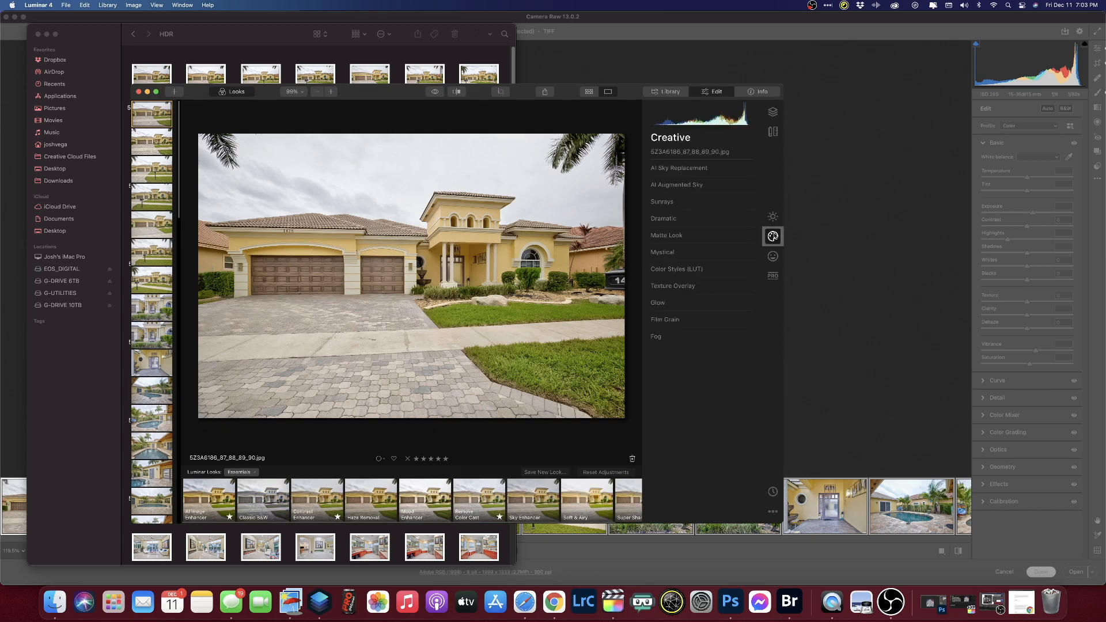
left_click(666, 169)
left_click(702, 183)
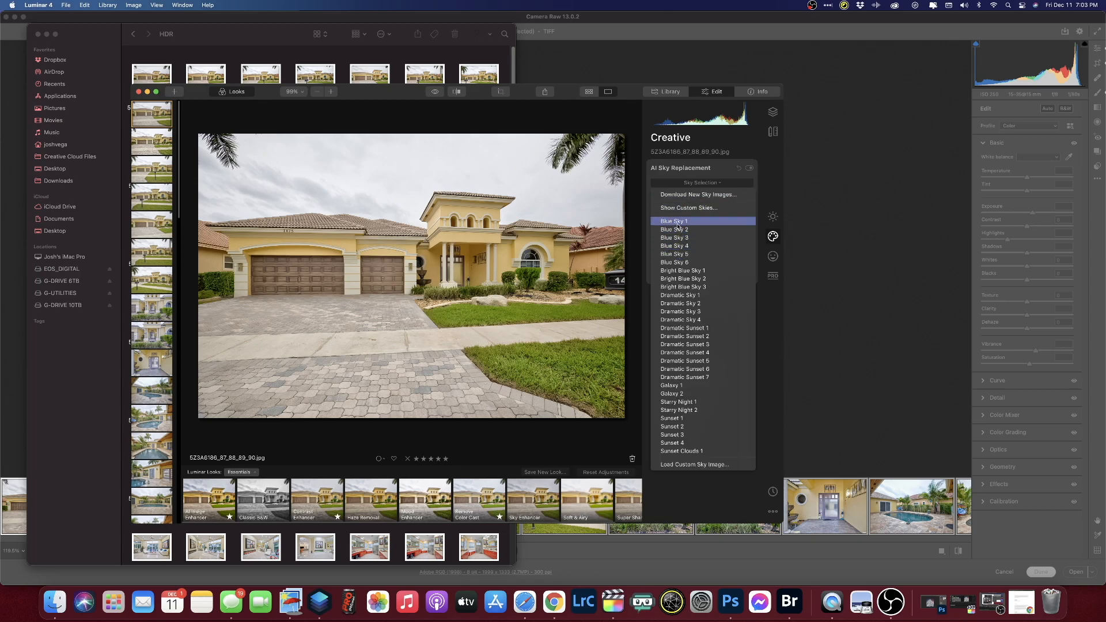
- Apply Blue Sky 1, keep Relight Scene at 0, and set Sky Exposure to 100
left_click(680, 222)
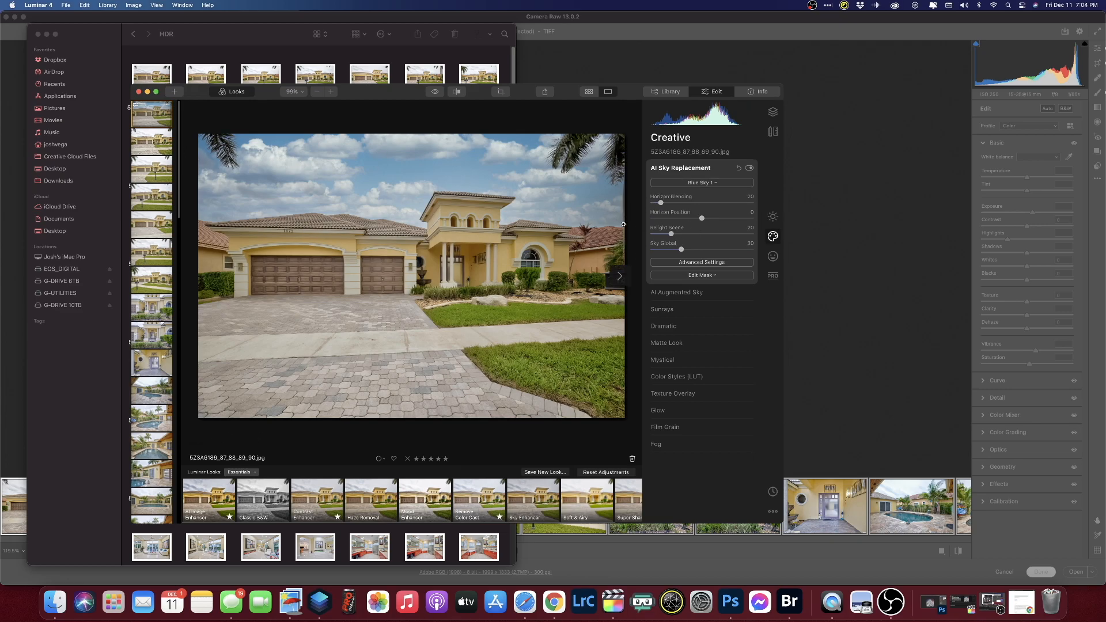
left_click(750, 168)
left_click(751, 170)
left_click_drag(672, 235, 758, 237)
double_click(753, 234)
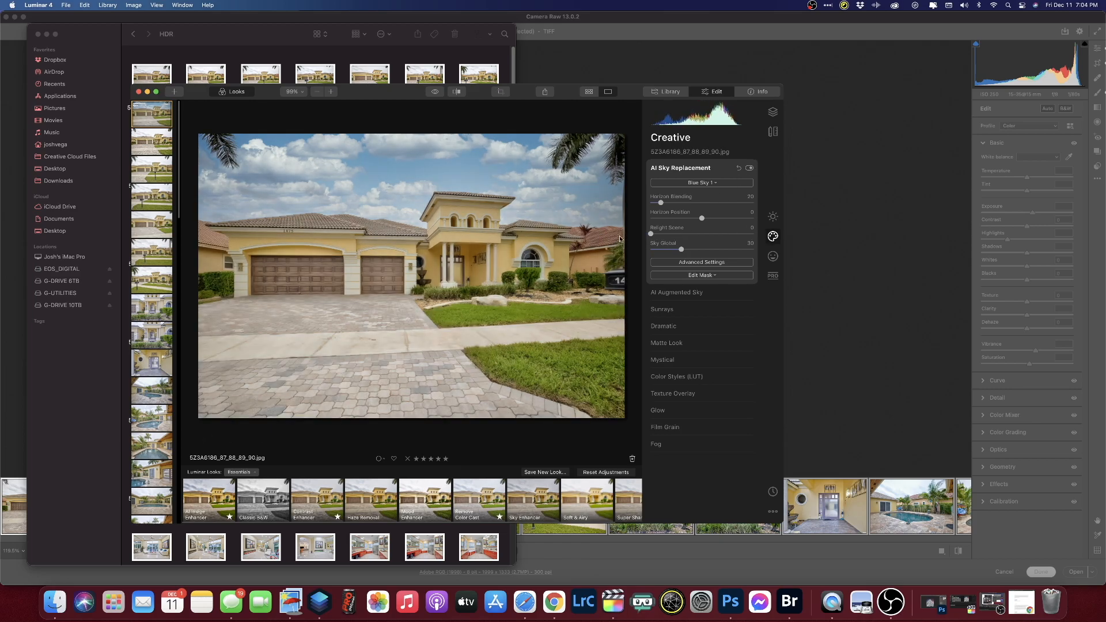
left_click(694, 264)
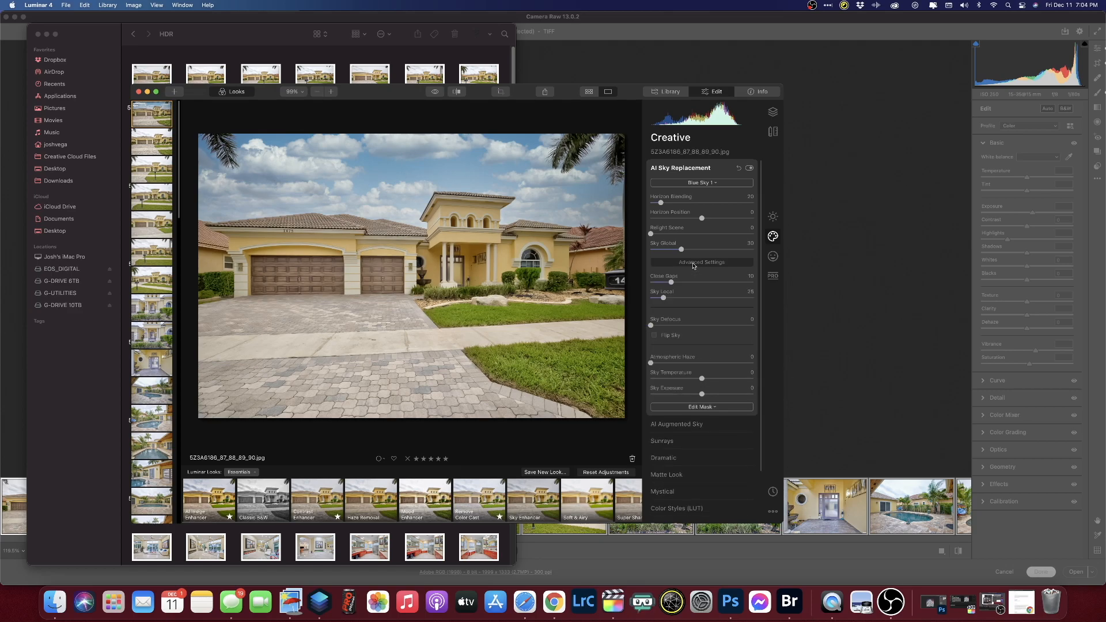
left_click_drag(703, 397, 759, 397)
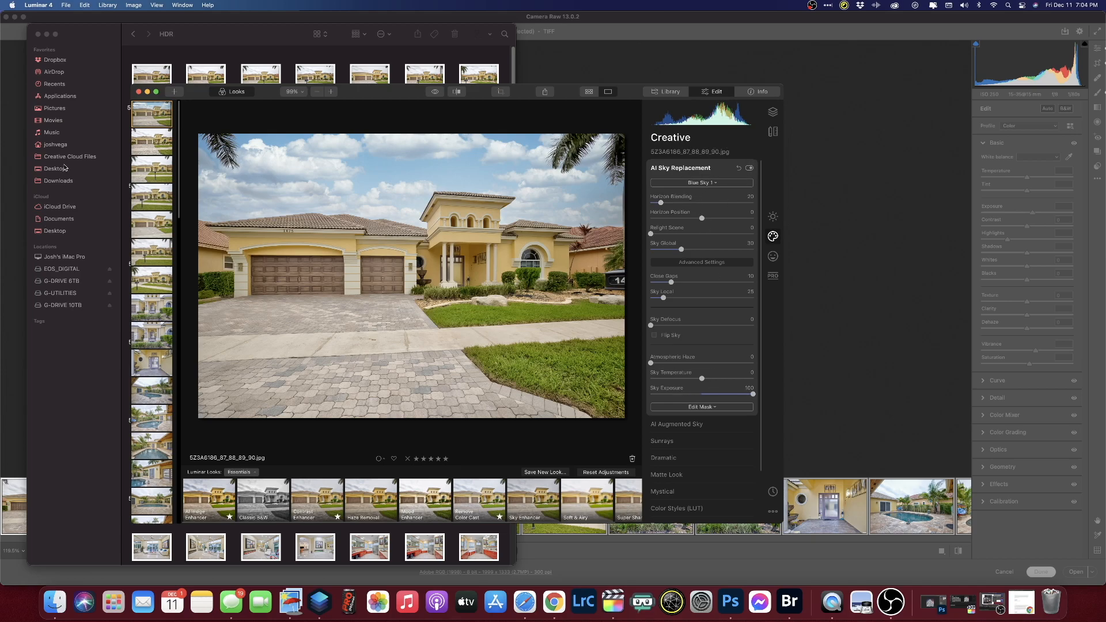
left_click(773, 216)
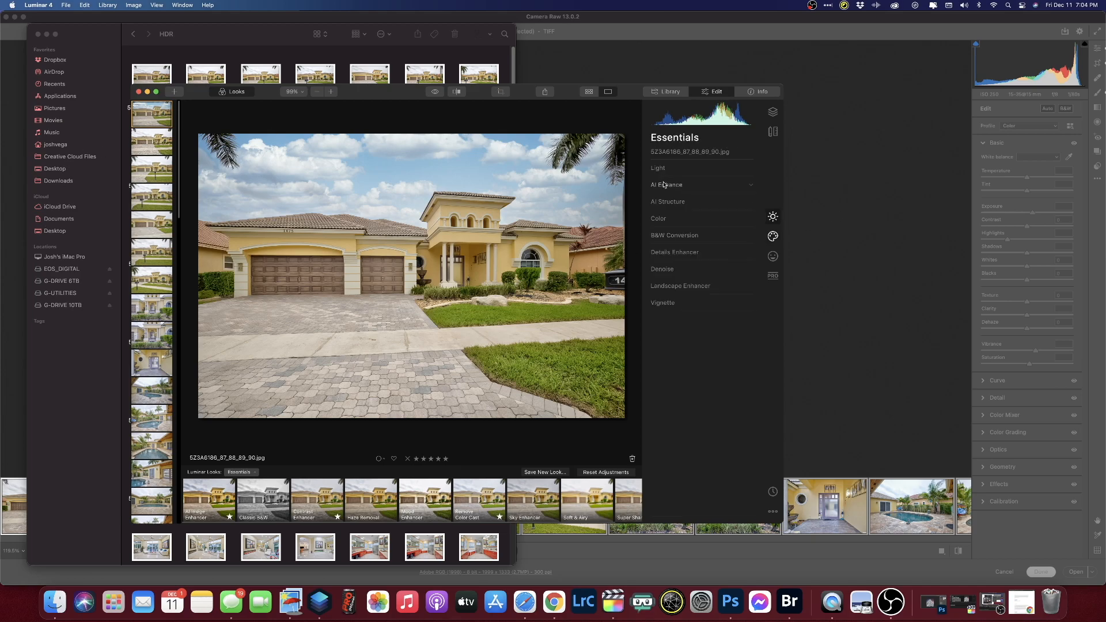
- Add slight Golden Hour, boost Foliage Enhancer, and raise AI Accent to 35
left_click(668, 287)
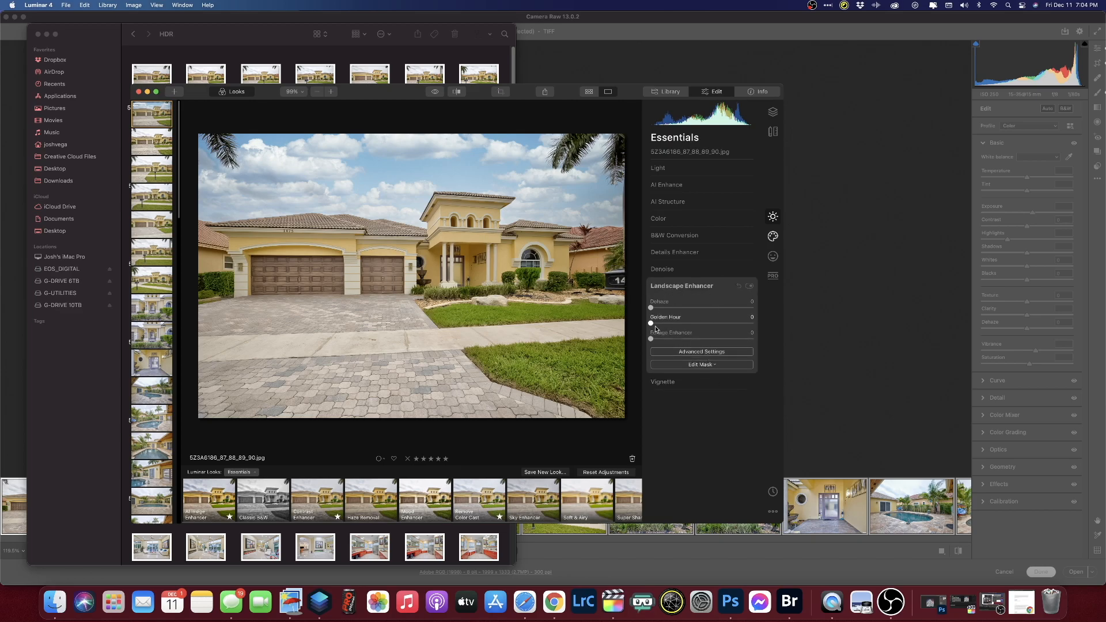
left_click_drag(652, 324, 664, 324)
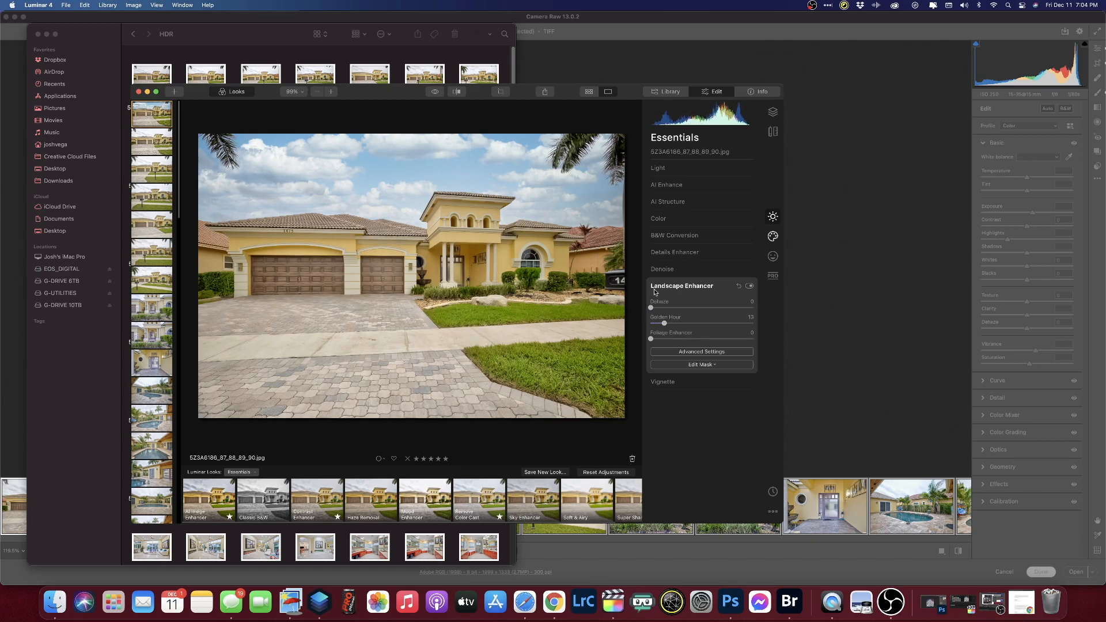
mouse_move(668, 341)
left_mouse_down()
mouse_move(771, 346)
mouse_move(652, 341)
left_mouse_up()
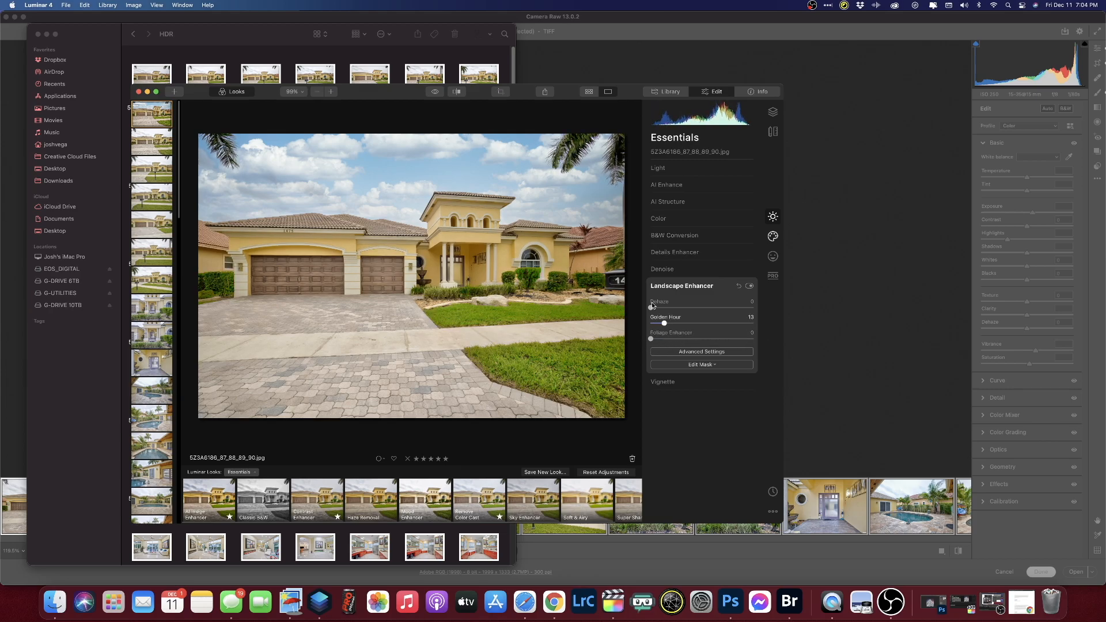
left_click(666, 186)
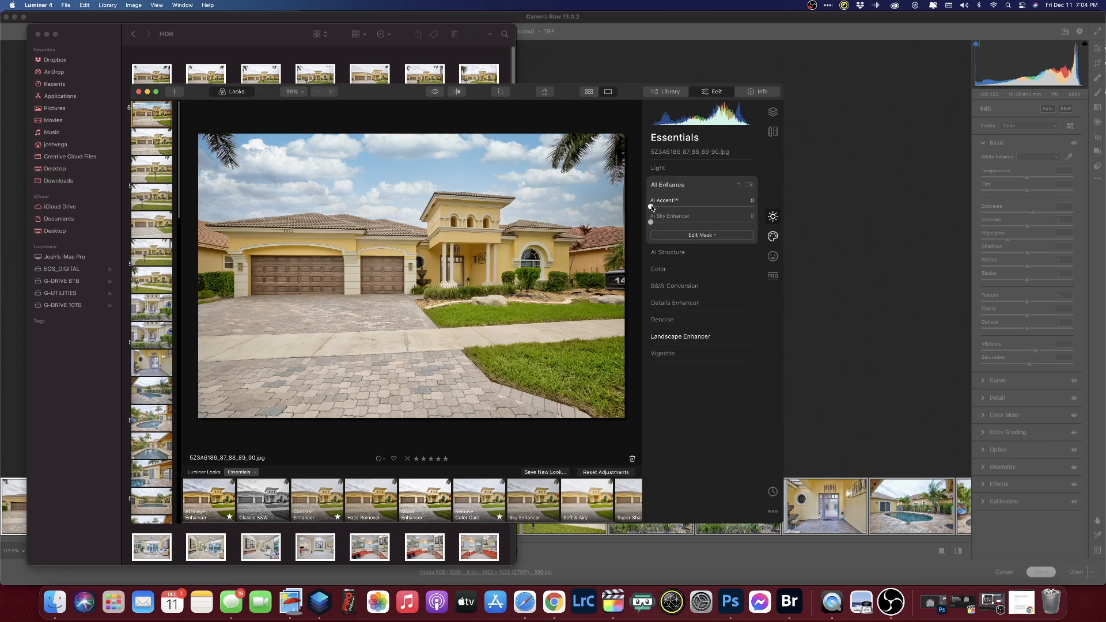
mouse_move(651, 207)
left_mouse_down()
mouse_move(720, 207)
mouse_move(679, 207)
mouse_move(692, 207)
mouse_move(663, 223)
left_mouse_up()
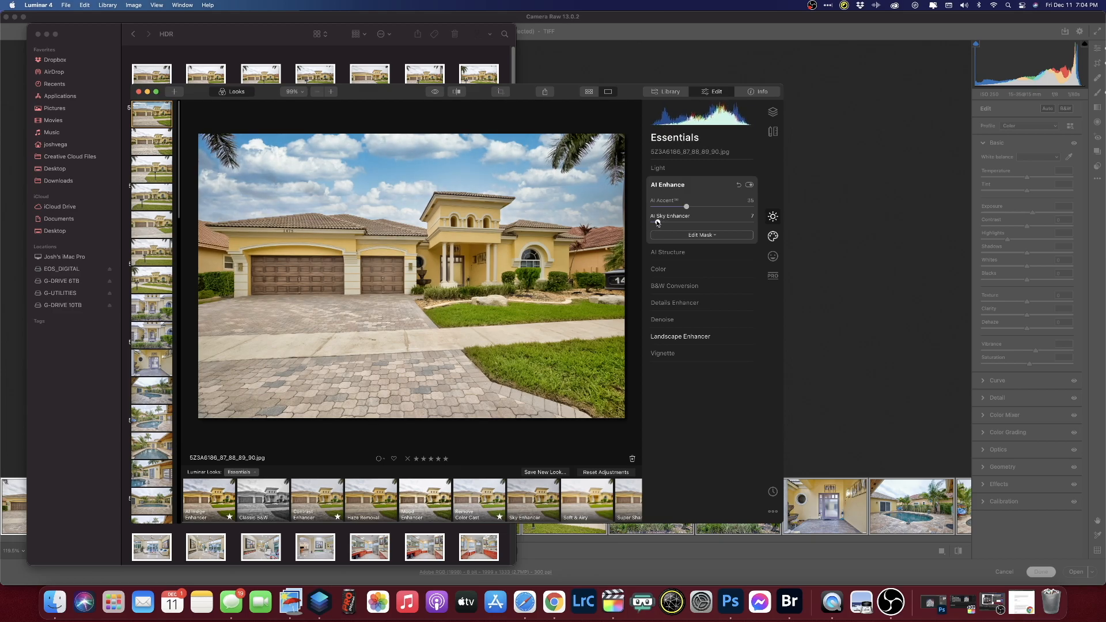
left_click(658, 167)
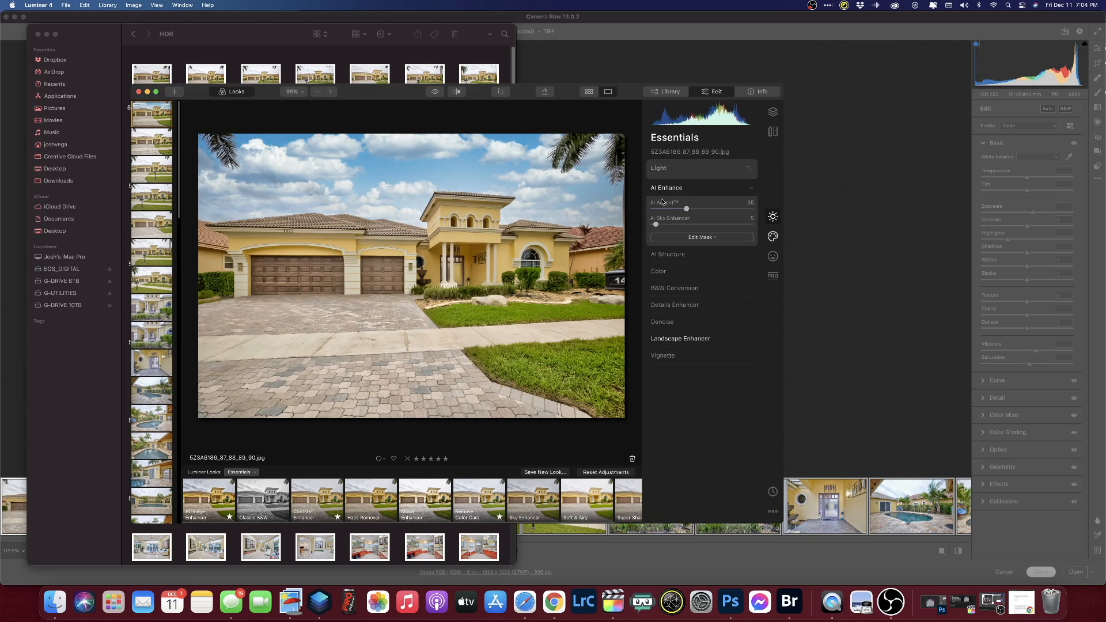
- Set Light Exposure to 0.28 and Shadows to 19
left_click_drag(702, 244, 704, 245)
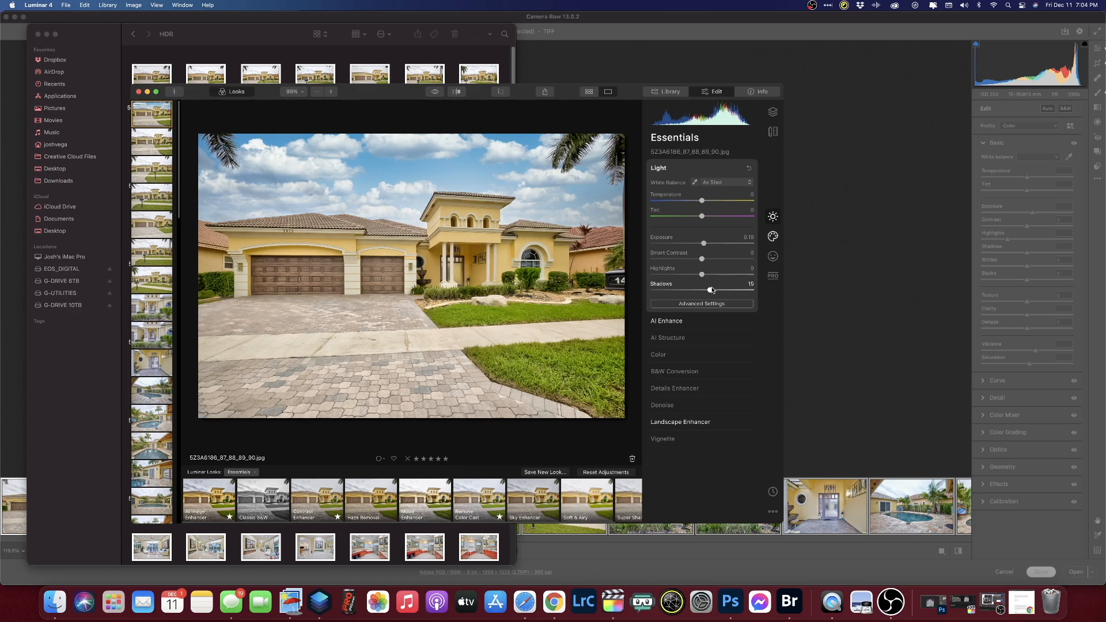
left_click_drag(722, 289, 712, 289)
left_click_drag(703, 243, 704, 243)
- Sync these adjustments to the other HDR photos, then open 5Z3A6191_2_3_4_5.jpg
scroll(153, 513, "down", 6)
scroll(153, 480, "down", 2)
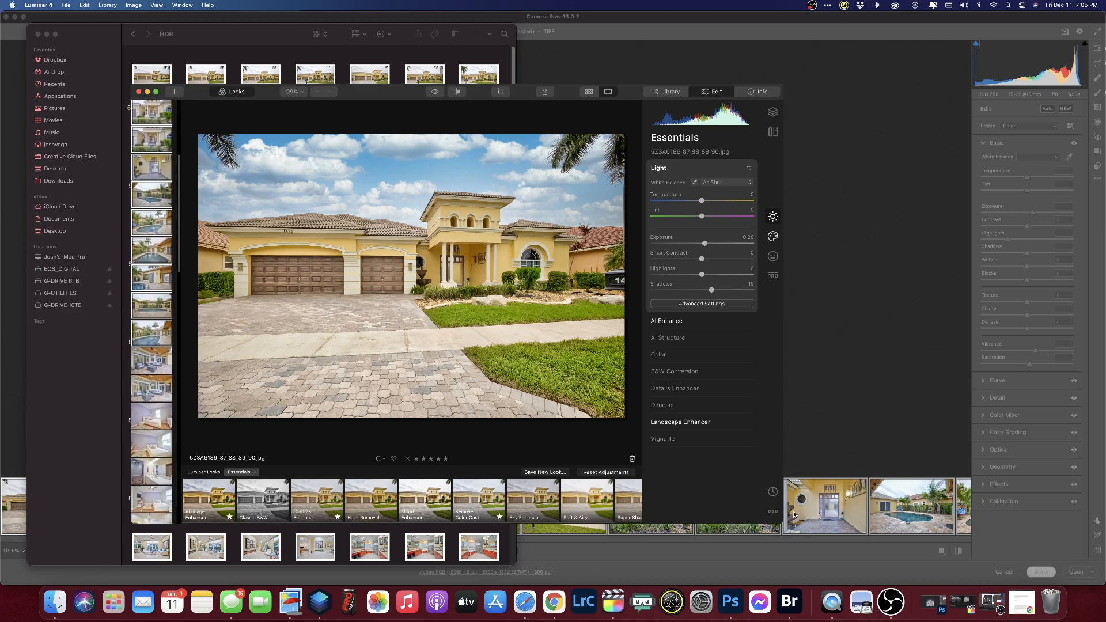
left_click(776, 512)
left_click(730, 532)
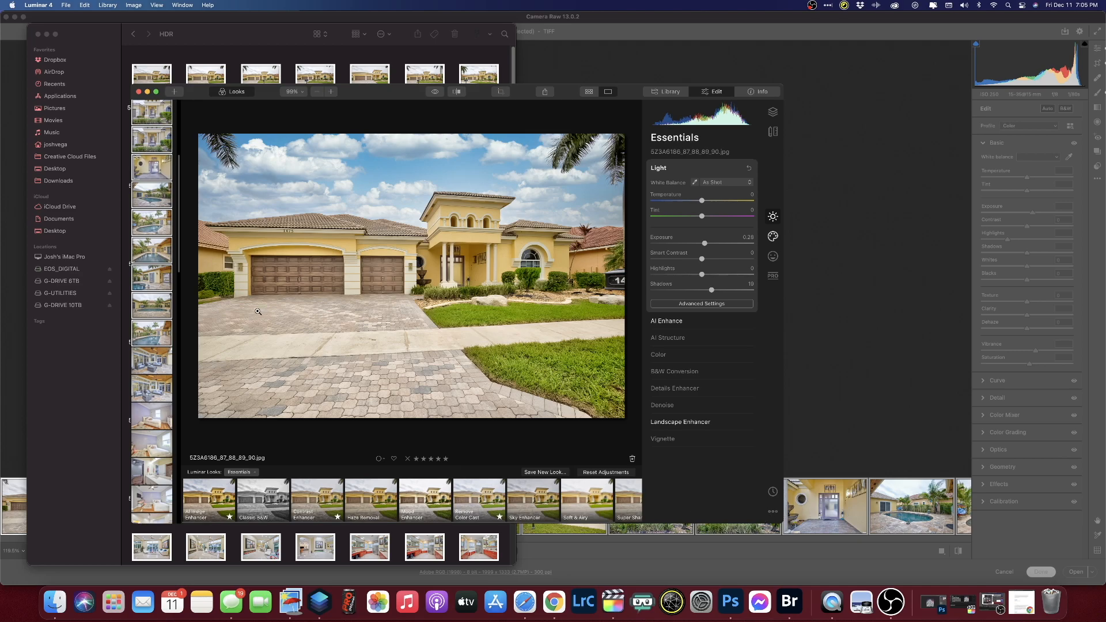
scroll(151, 243, "up", 5)
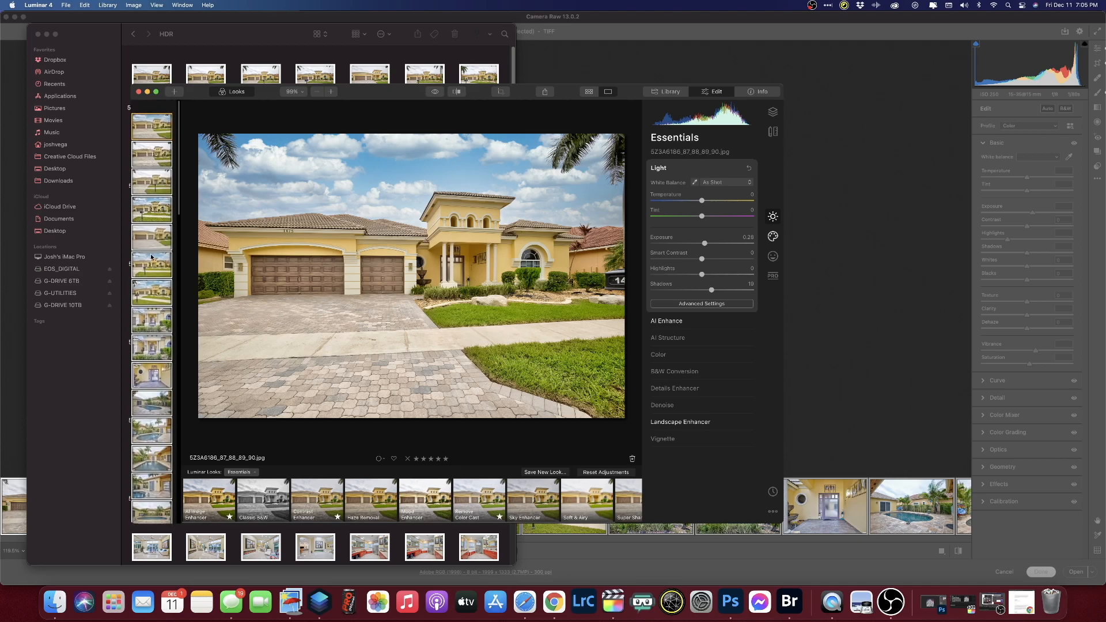
left_click(152, 146)
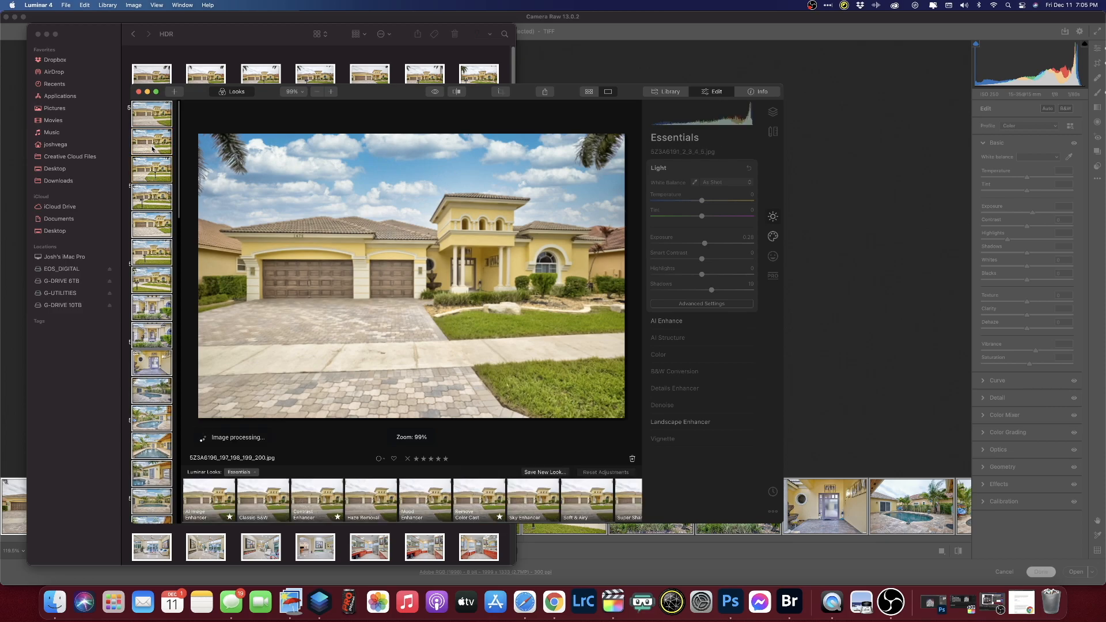
- Step through the synced house photos past the front door, then return to the earlier pool photo
key("Down")
key("Down")
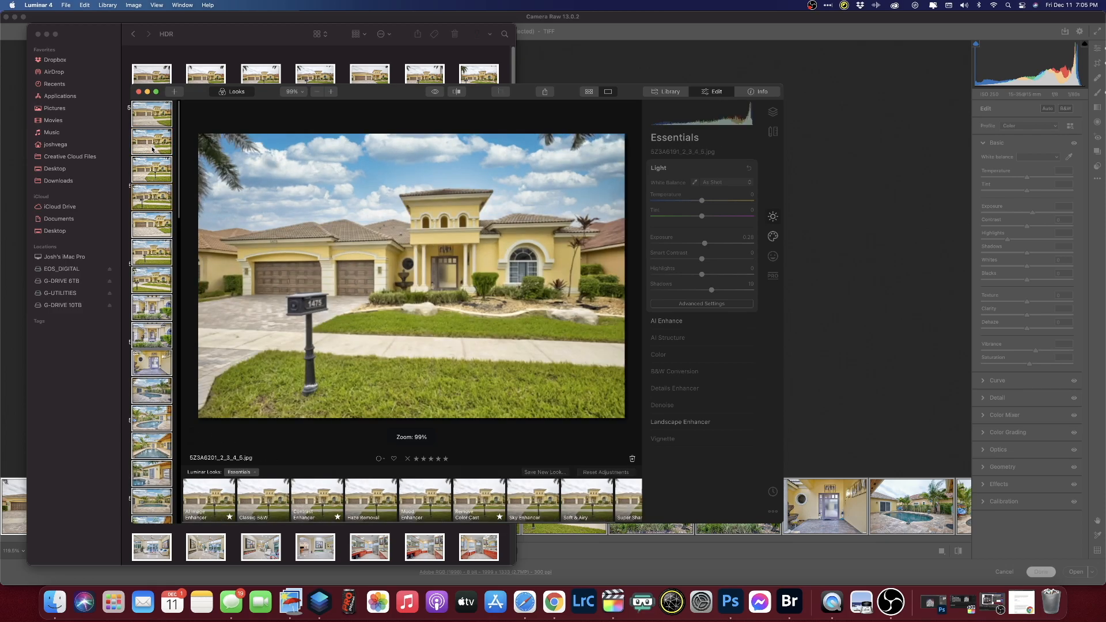
key("Down")
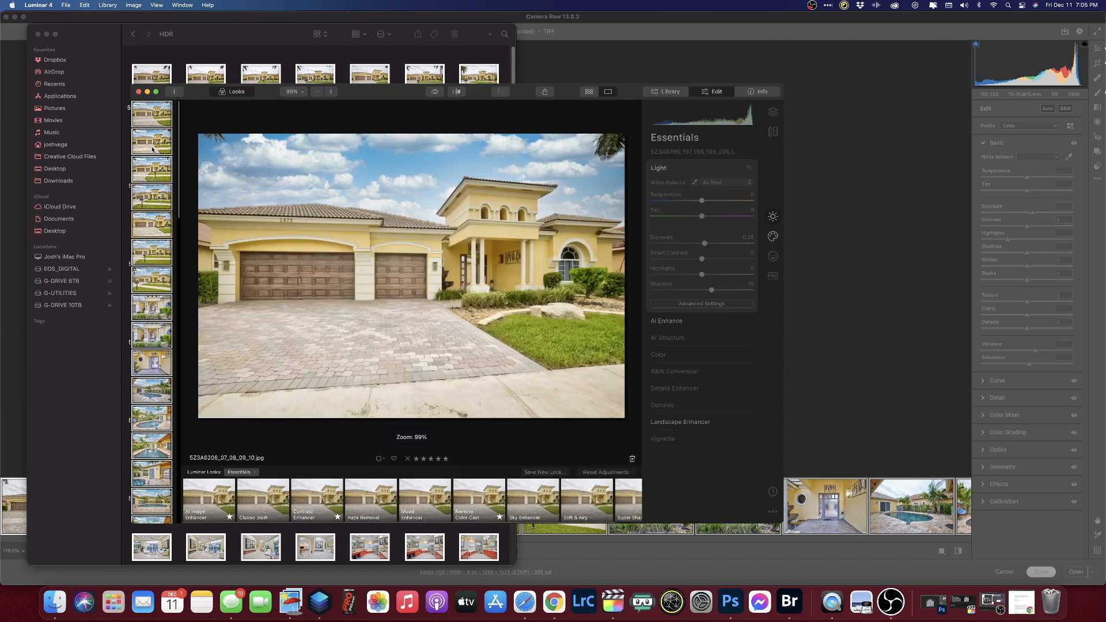
key("Down")
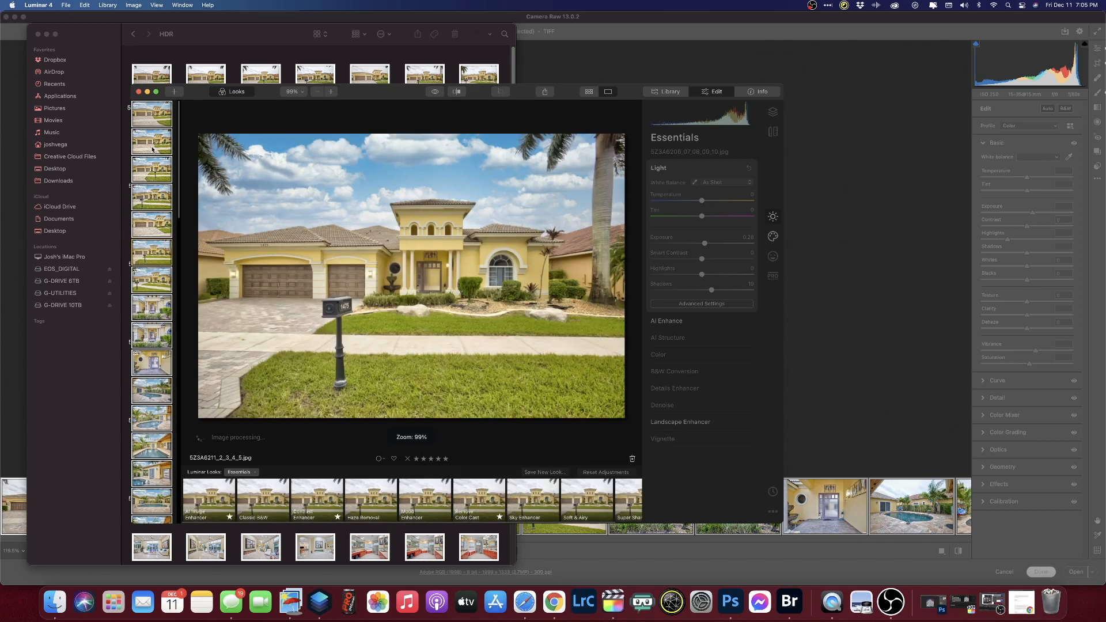
key("Down")
key("Down")
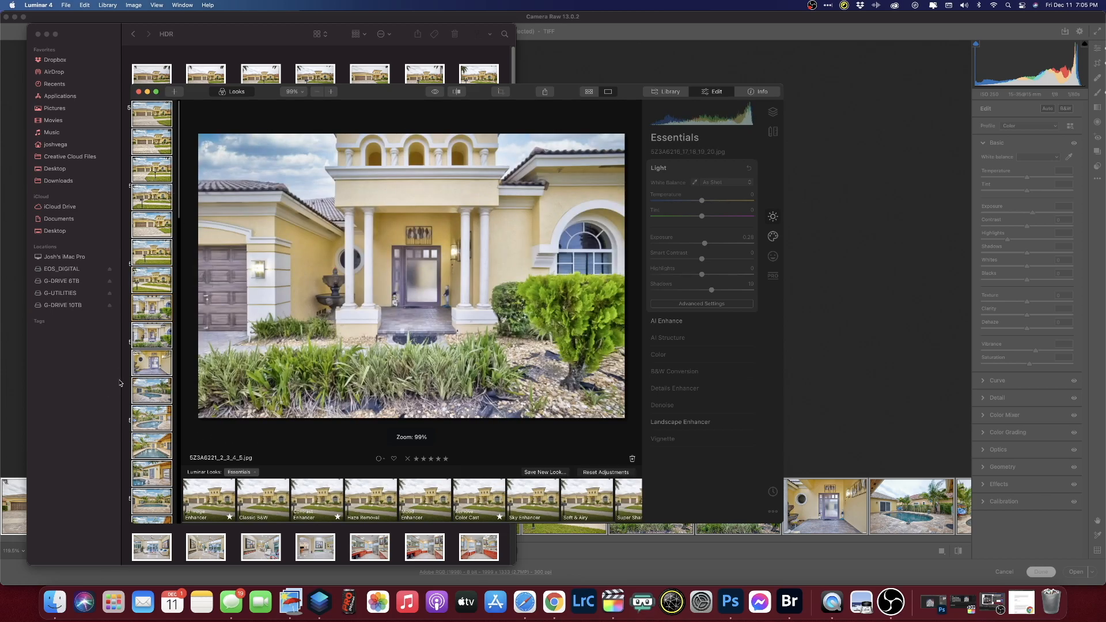
key("Down")
key("Down")
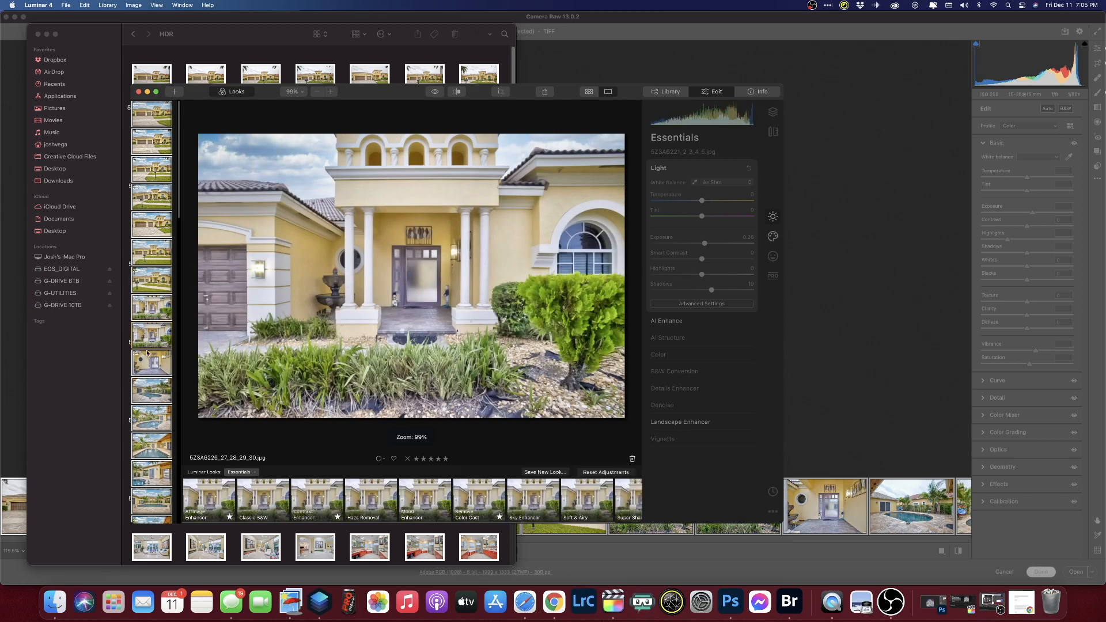
key("Down")
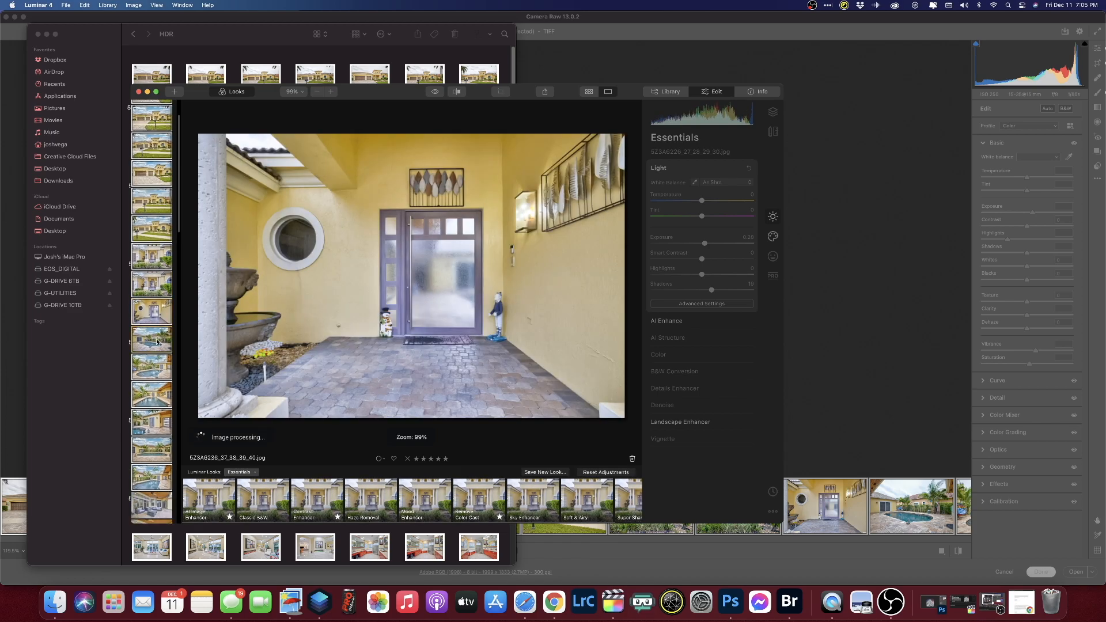
key("Down")
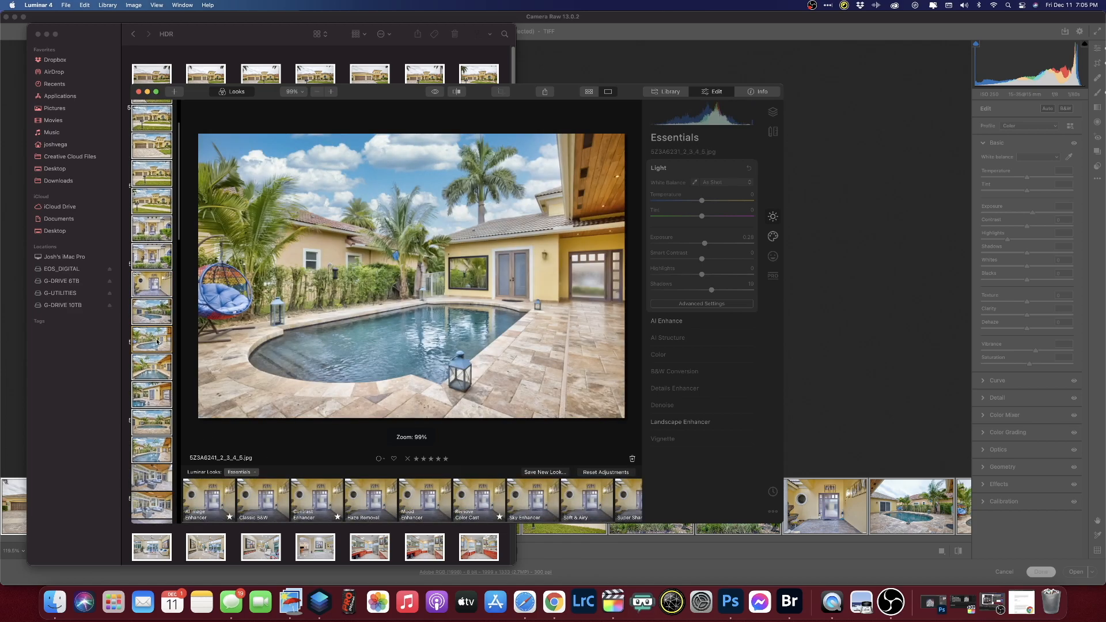
key("Down")
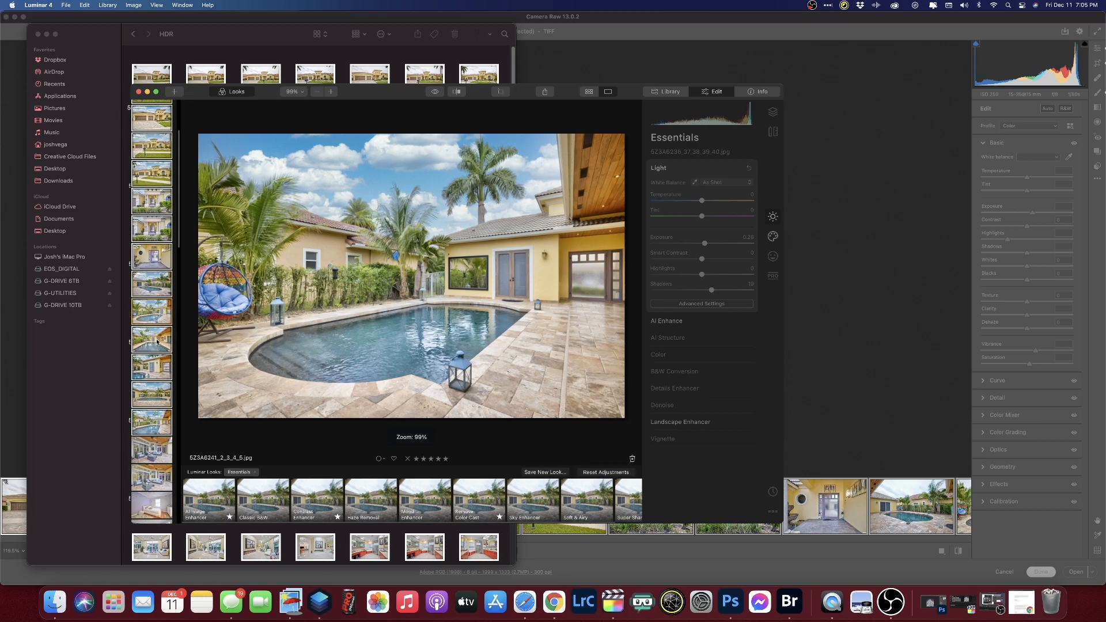
left_click(149, 318)
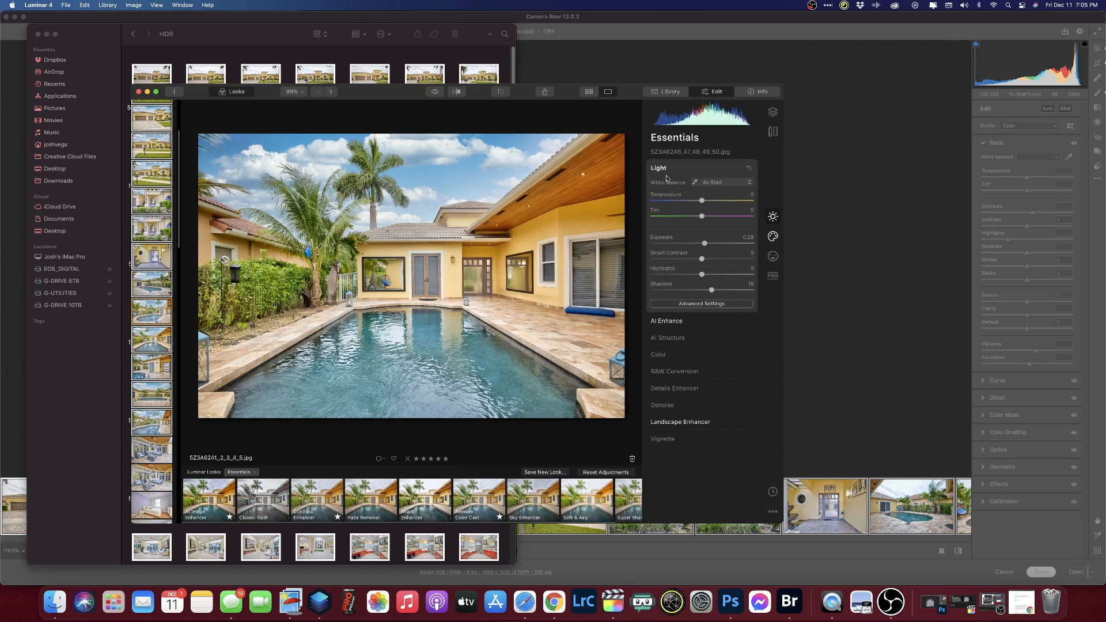
- Toggle AI Sky Replacement off and on to compare the pool photo's blue sky, then select the covered patio photo
left_click(775, 239)
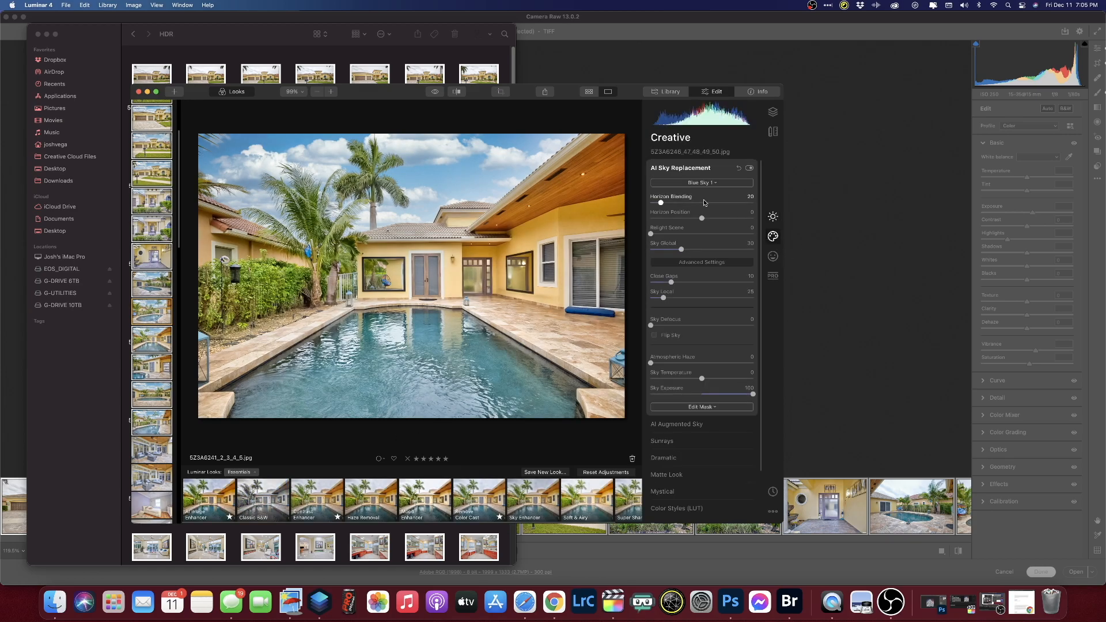
left_click(750, 168)
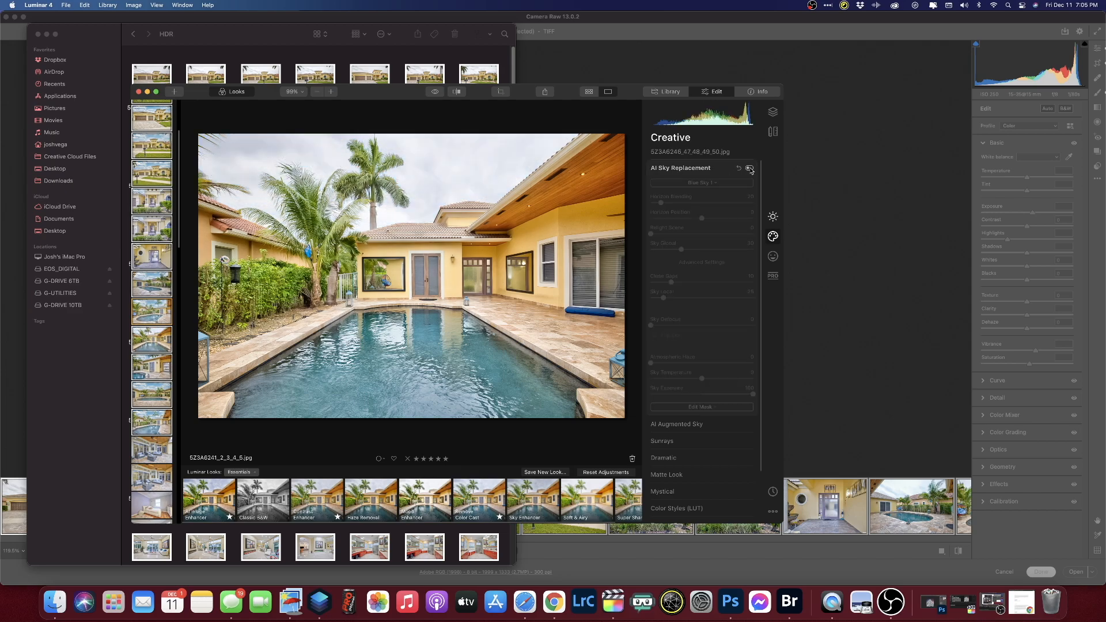
left_click(749, 168)
left_click(749, 168)
left_click(749, 168)
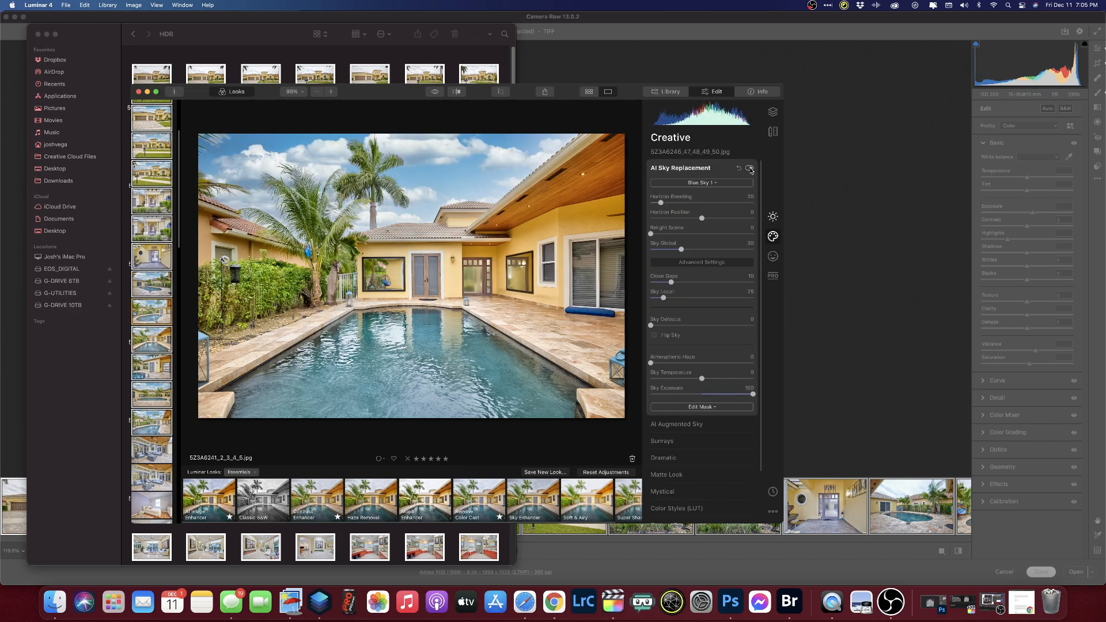
left_click(147, 481)
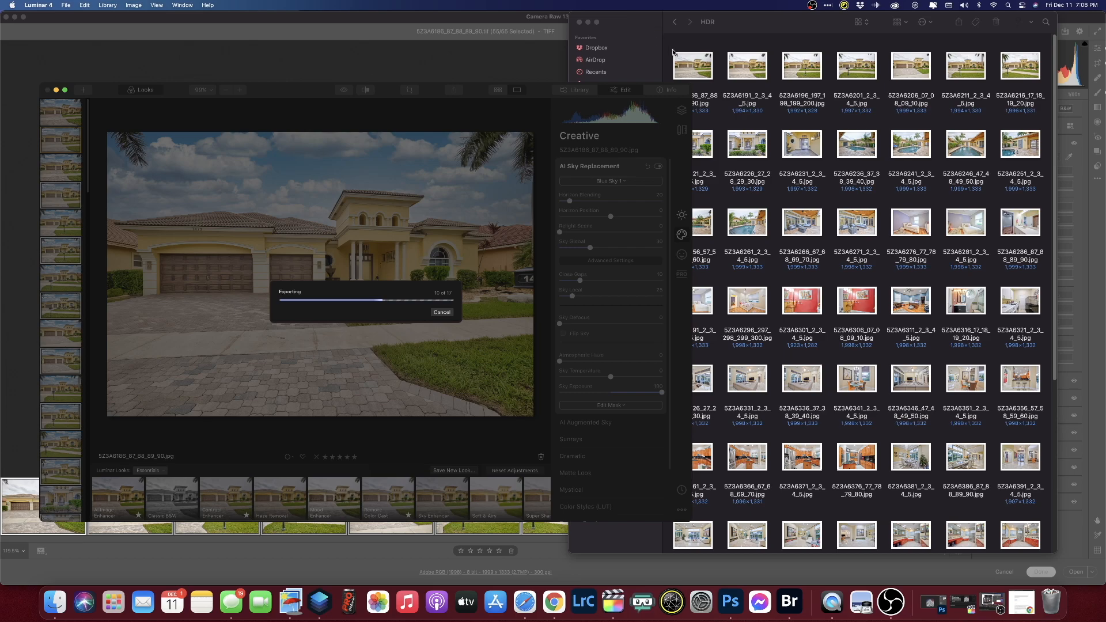
- Bring the folder of exported photos forward, narrow its window, then return to Luminar's export
left_click(772, 200)
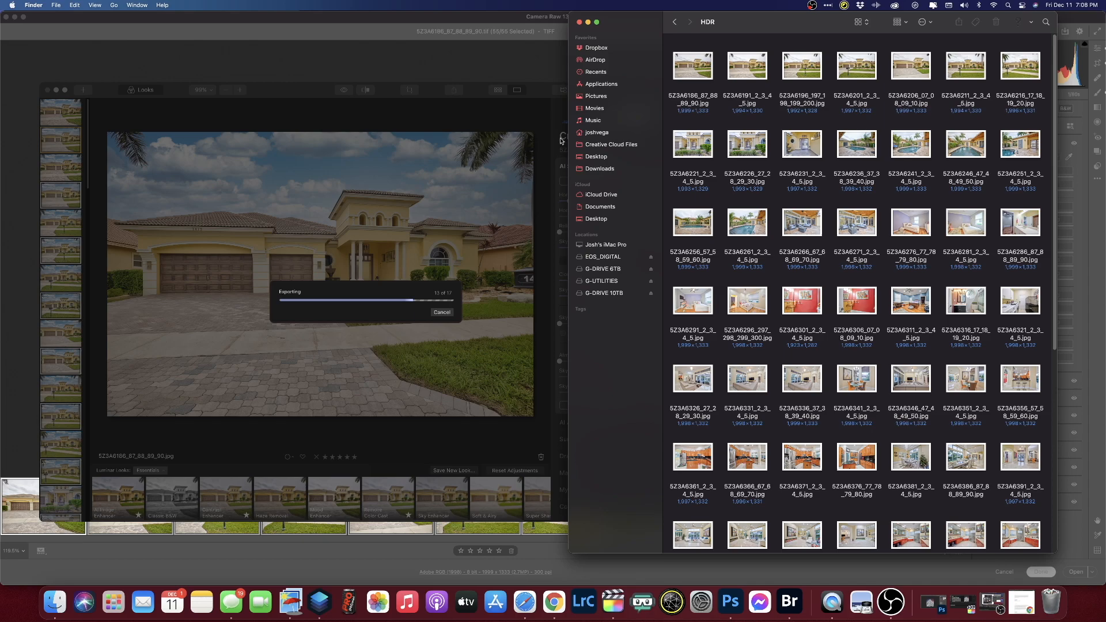
left_click_drag(569, 123, 608, 122)
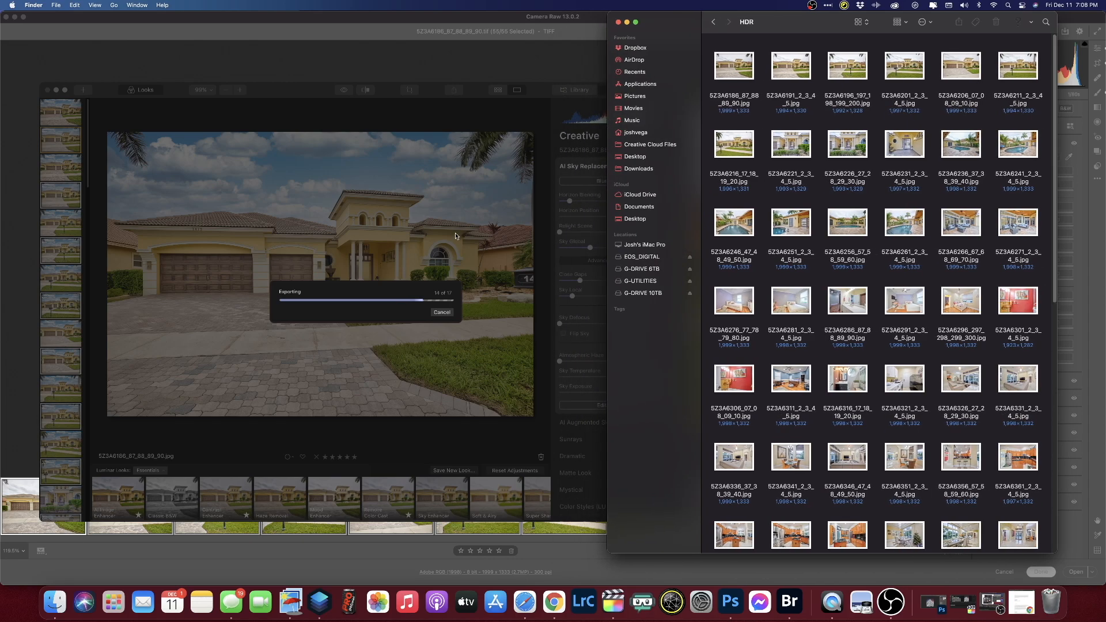
left_click_drag(305, 95, 283, 93)
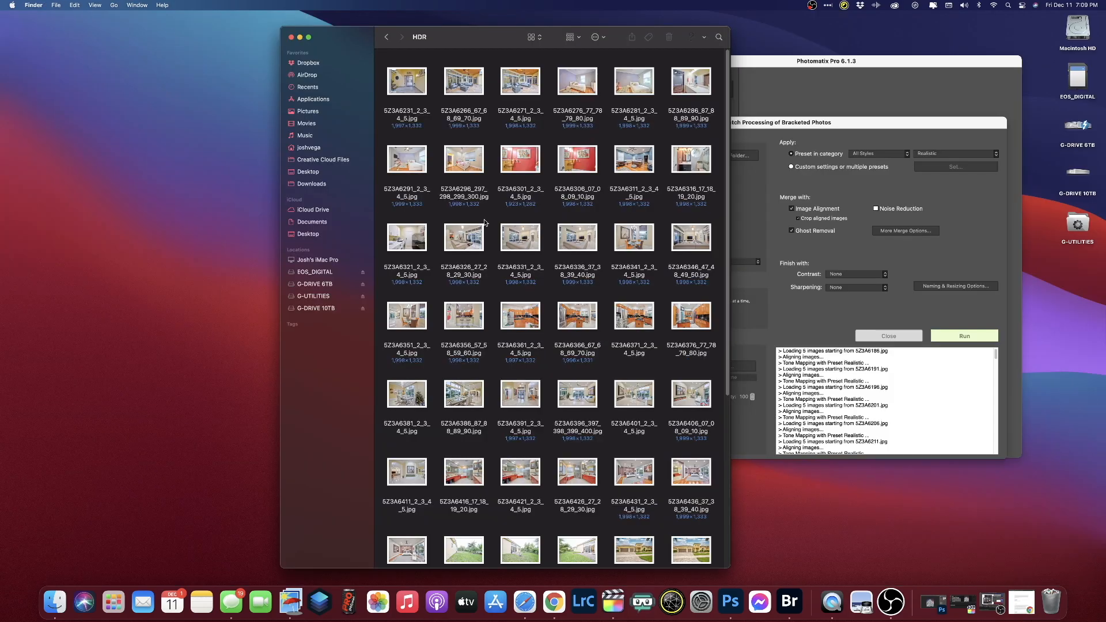
- Open all the exported HDR photos together in Preview and center the window
key("super+a")
right_click(465, 155)
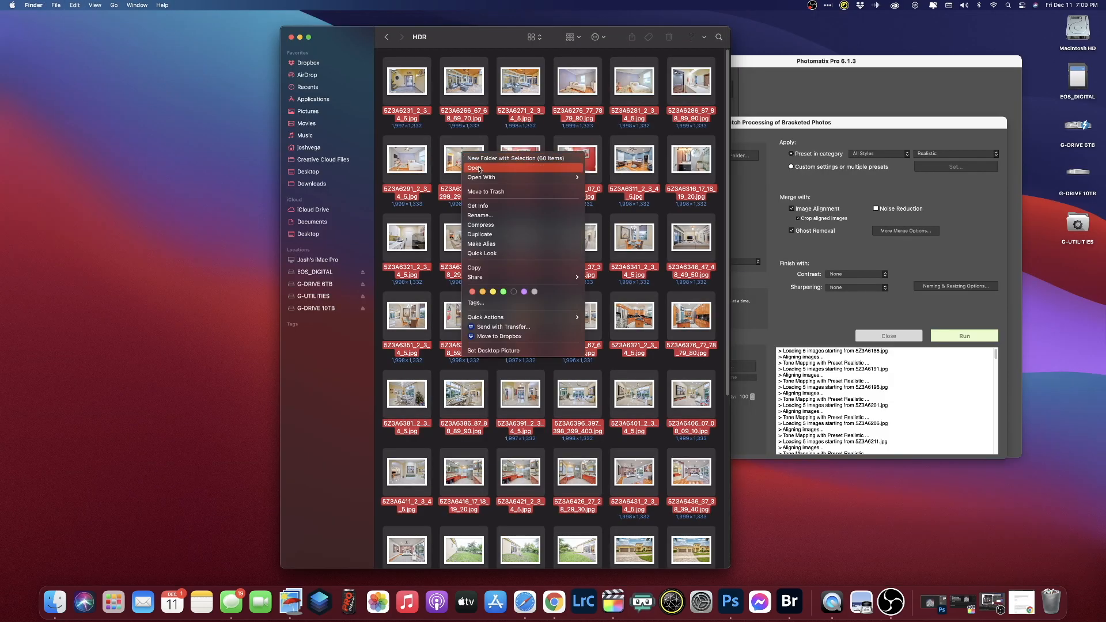
mouse_move(553, 178)
left_click(614, 178)
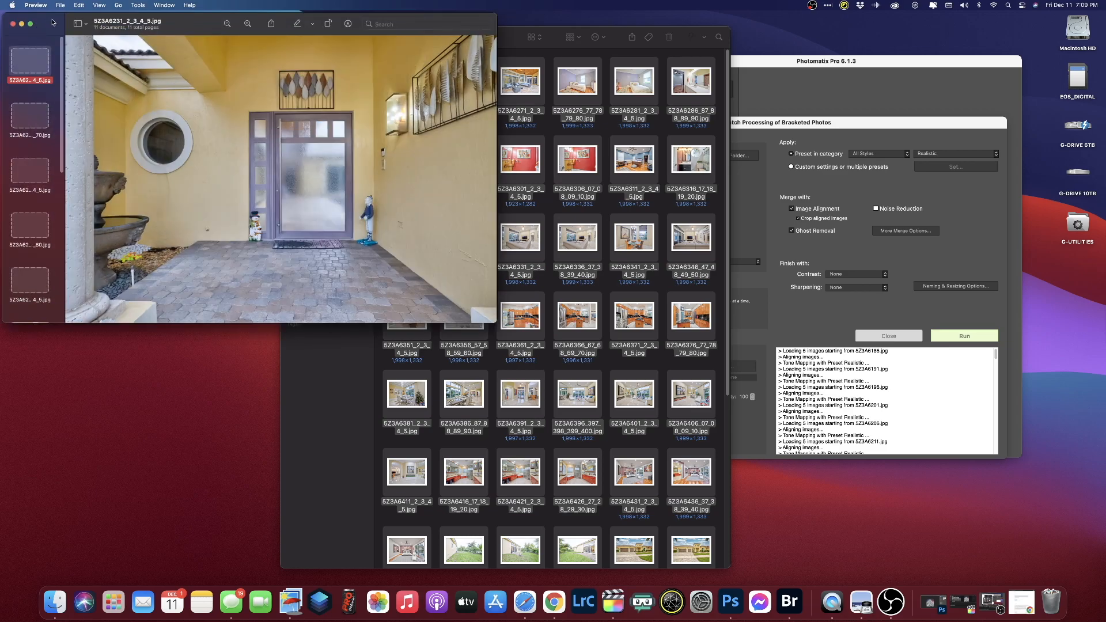
left_click_drag(53, 22, 228, 70)
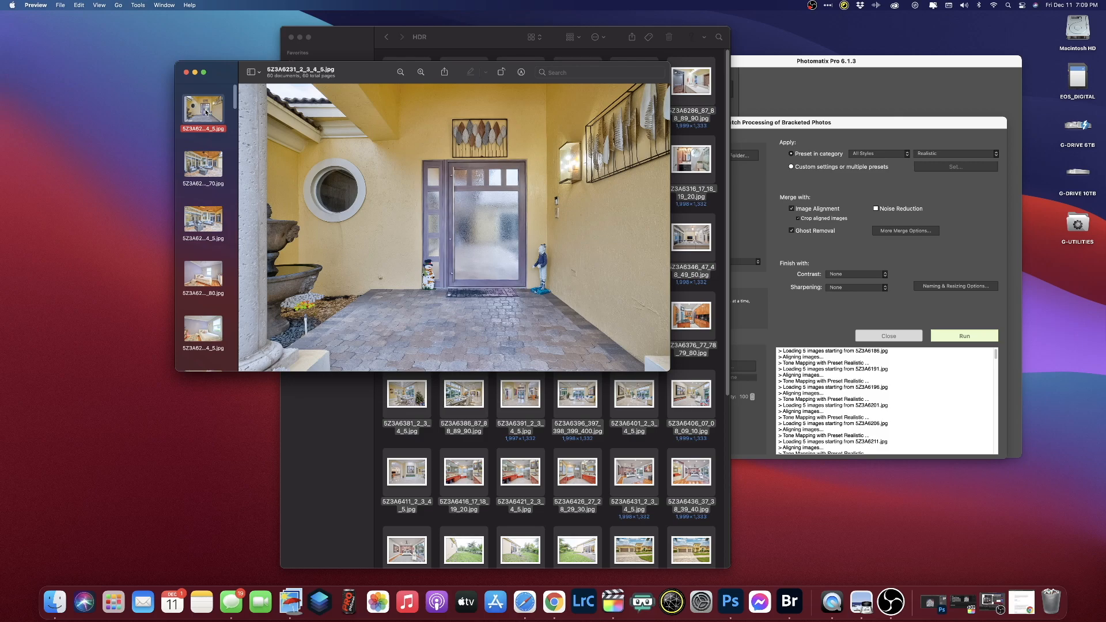
- Step through the first photos, trashing one early shot and two unwanted bedroom photos
key("Down")
key("Down")
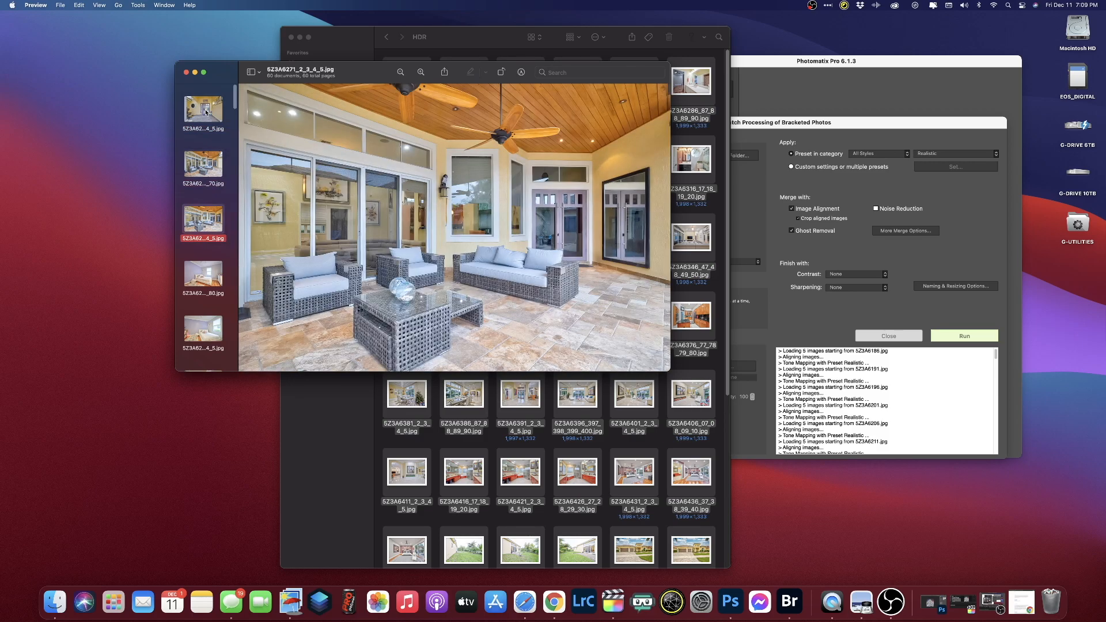
key("super+BackSpace")
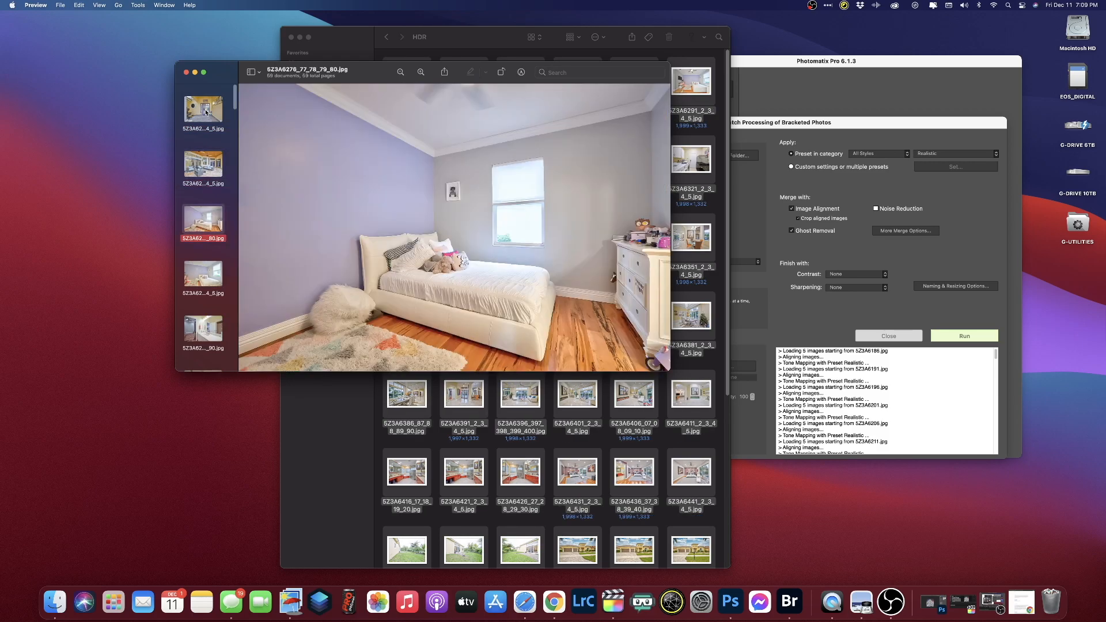
key("Down")
key("Down")
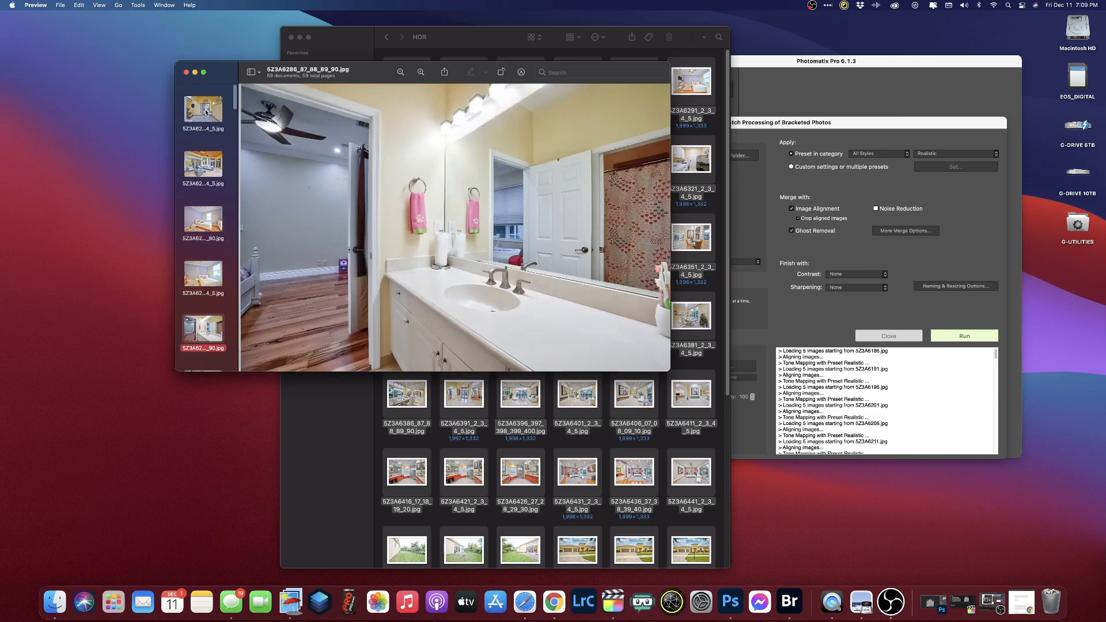
key("Down")
key("Up")
key("Down")
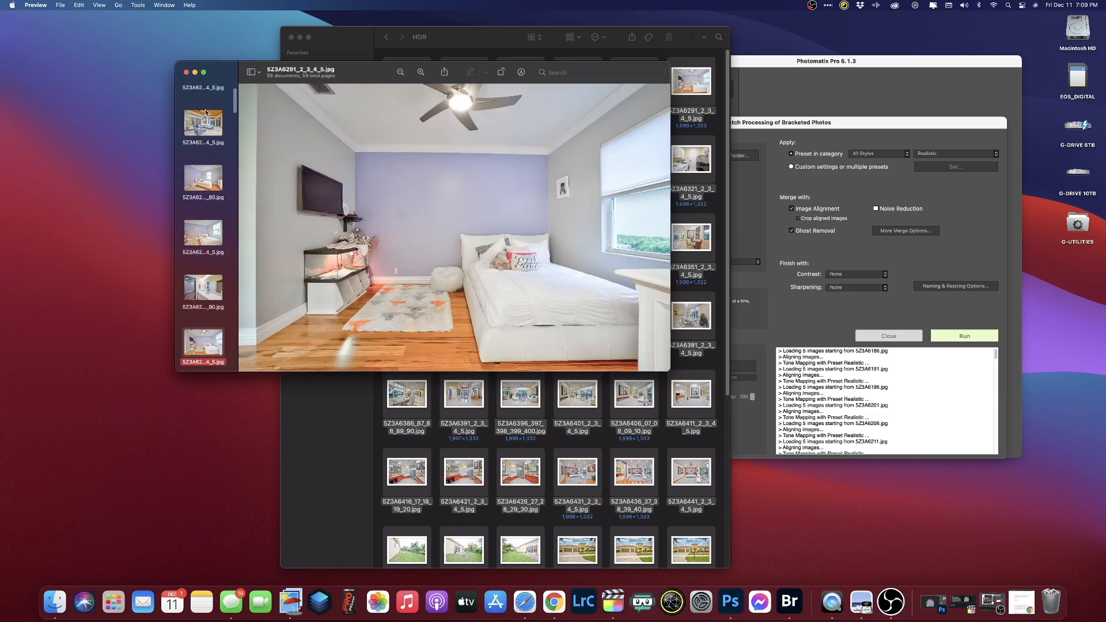
key("Up")
key("Down")
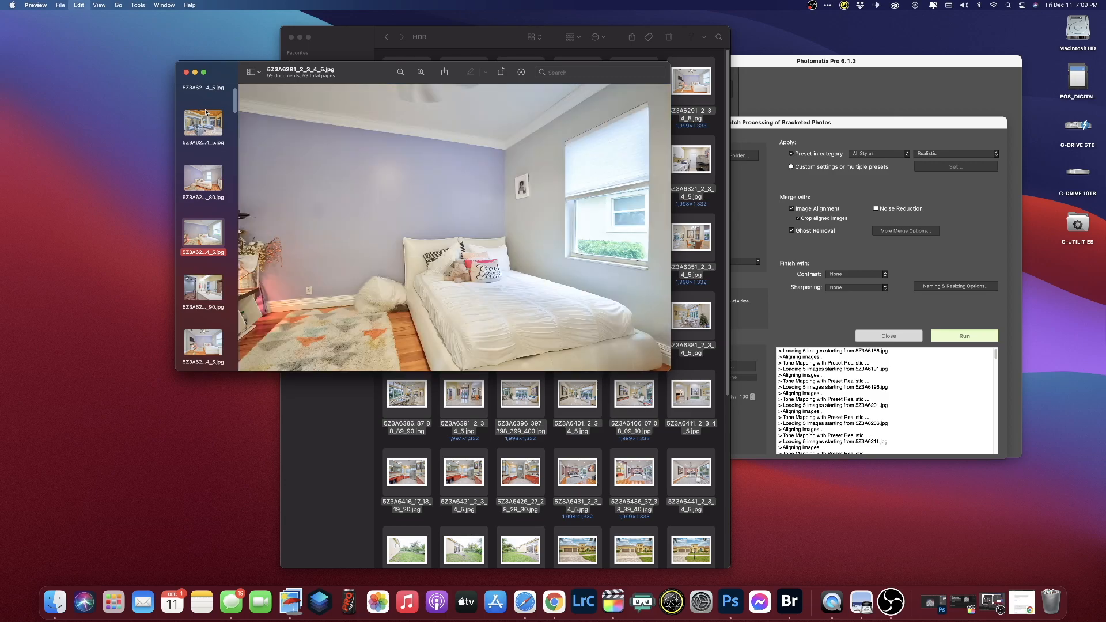
key("super+BackSpace")
key("Up")
key("super+BackSpace")
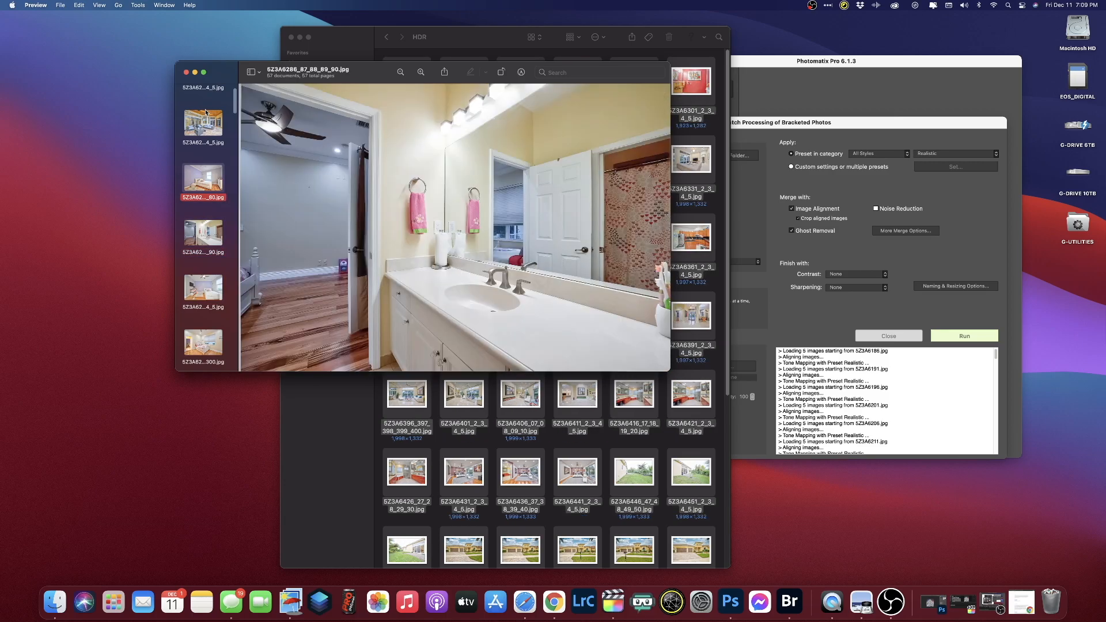
- Browse the bathroom photos and compare the living room shots, trashing the redundant one
key("Down")
key("Up")
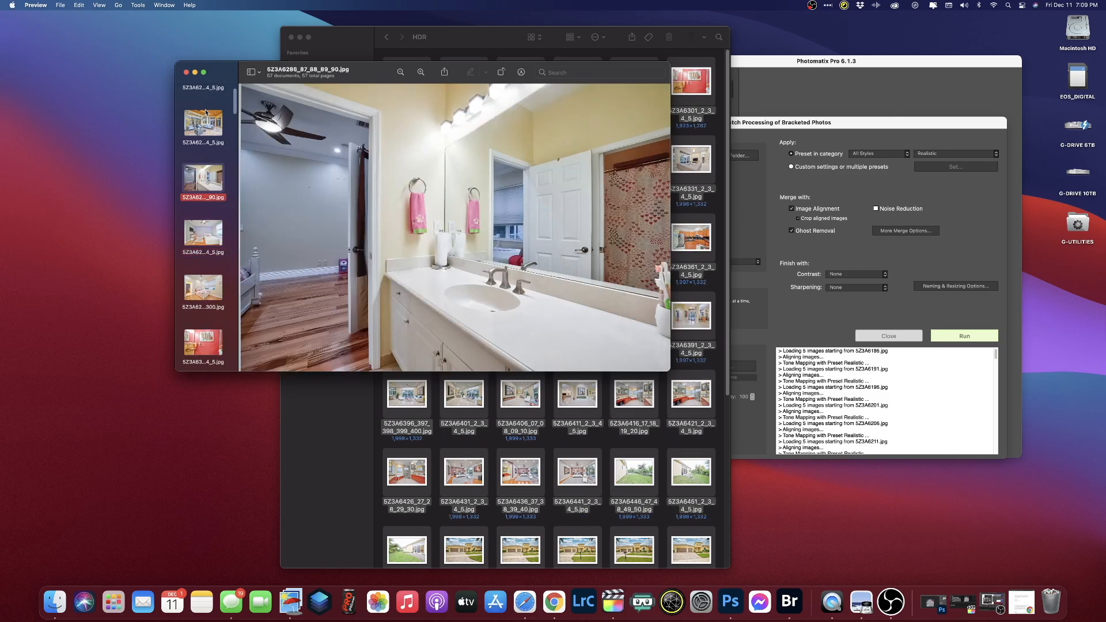
key("Down")
key("Down")
key("Down")
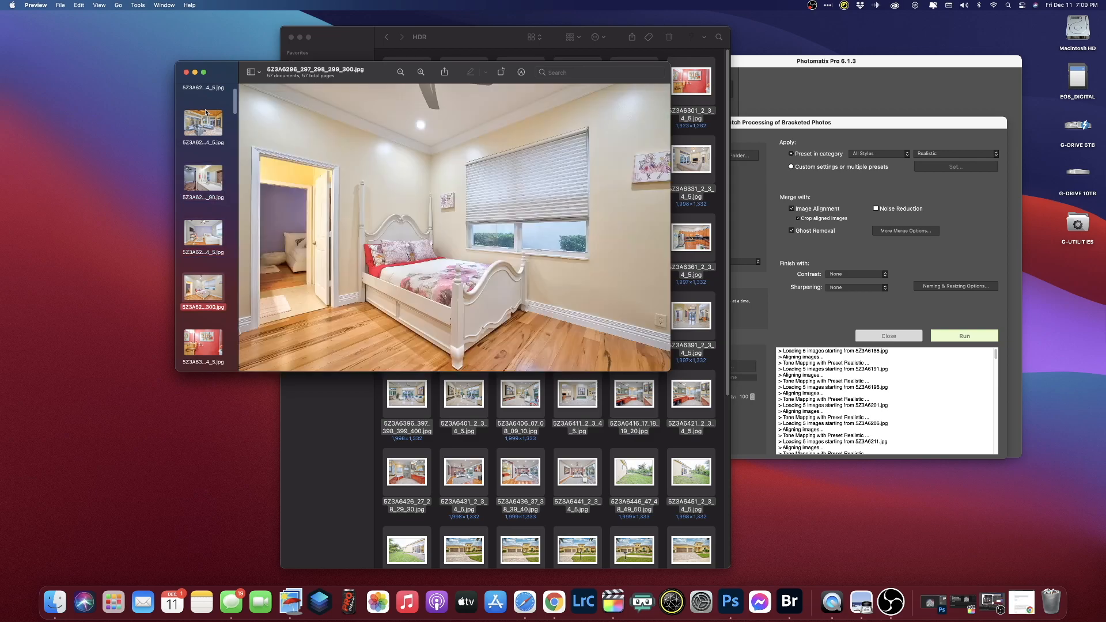
key("Down")
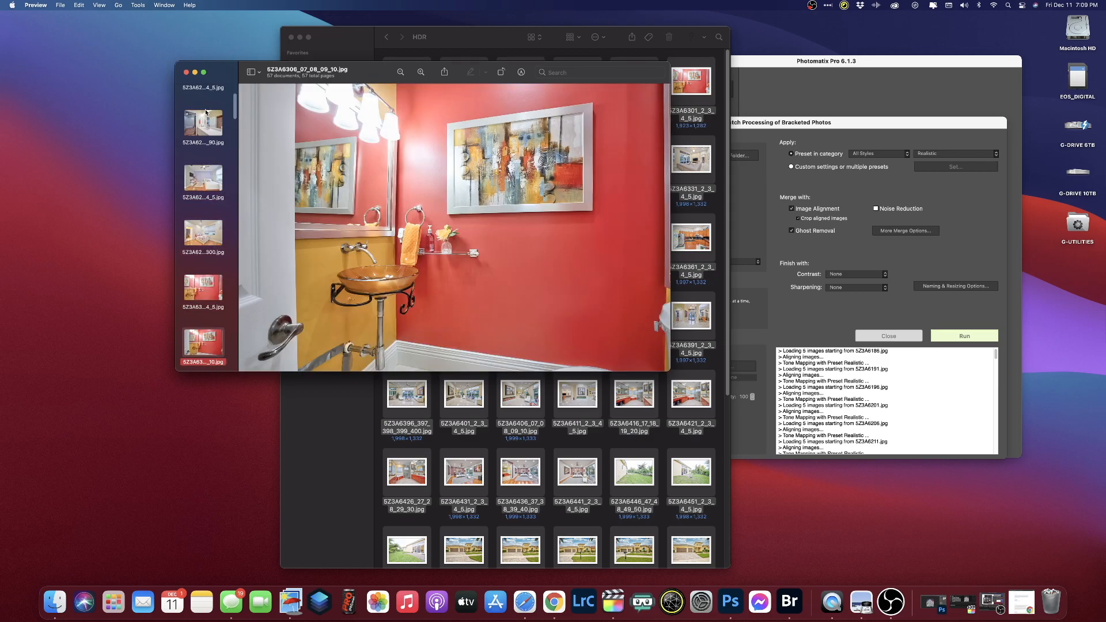
key("Up")
key("Down")
key("Down")
key("Down")
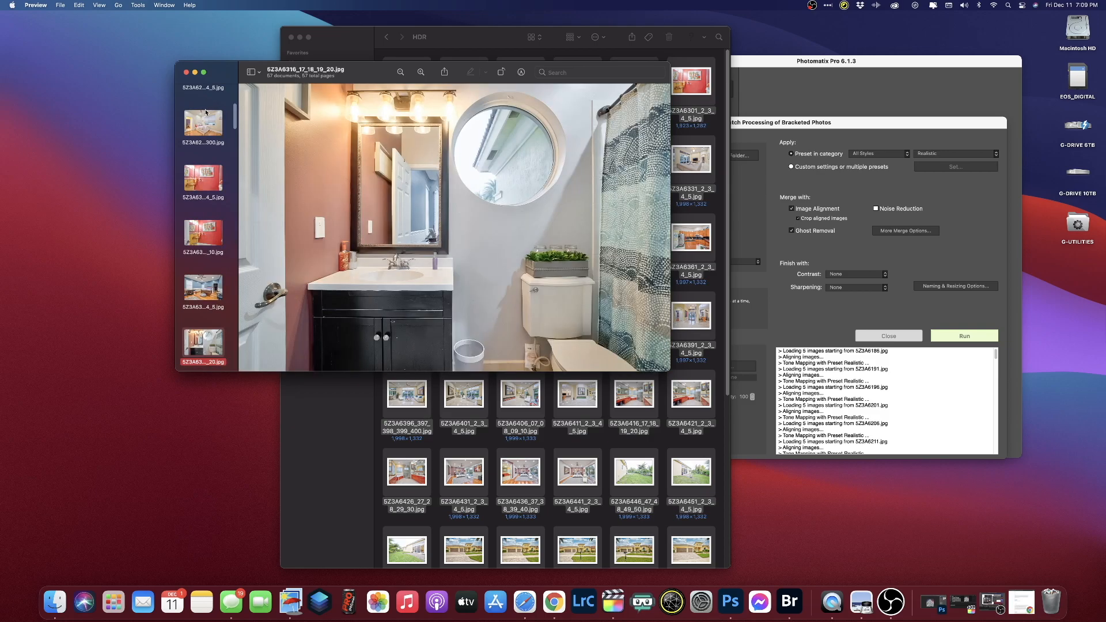
key("Down")
key("Down")
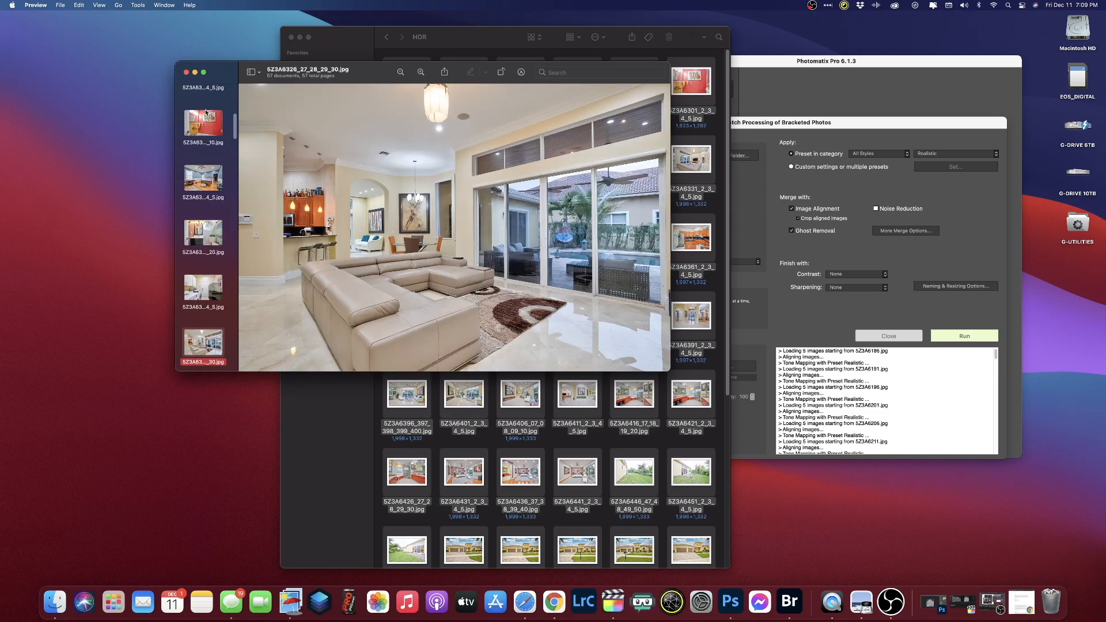
key("Down")
key("Up")
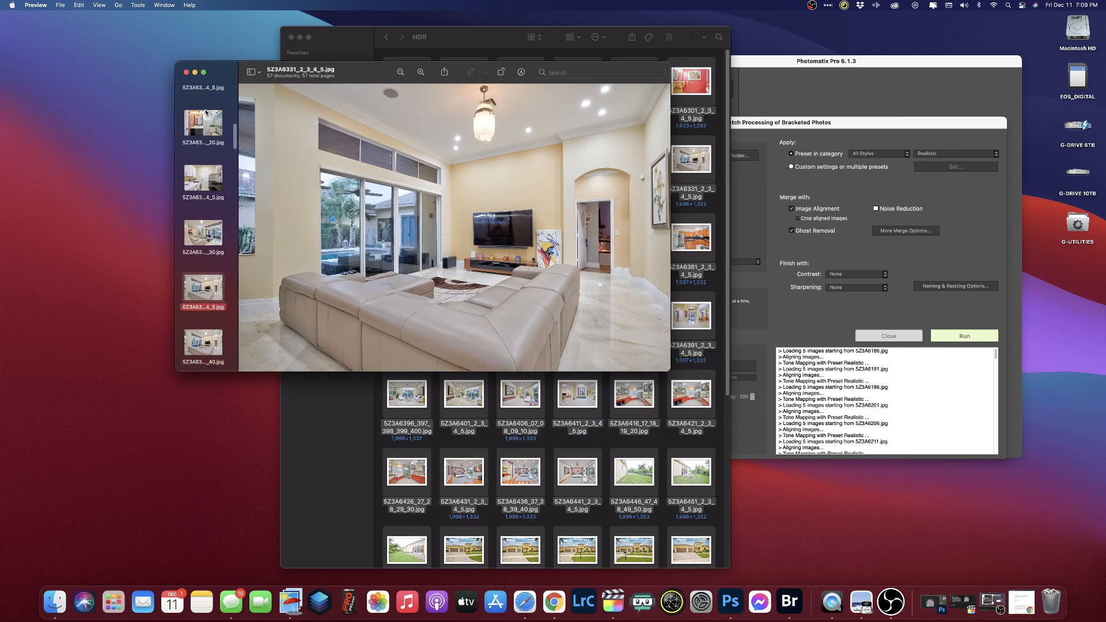
key("Down")
key("Up")
key("Down")
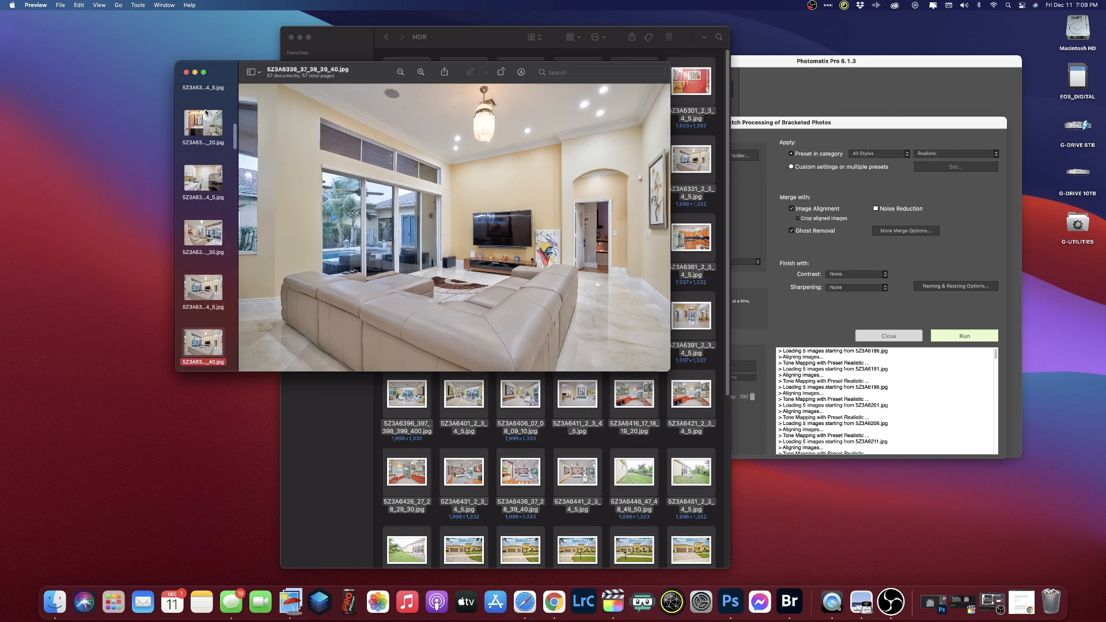
key("super+BackSpace")
- Review the kitchen and following photos, trashing the 5Z3A6416 bathroom photo
key("Down")
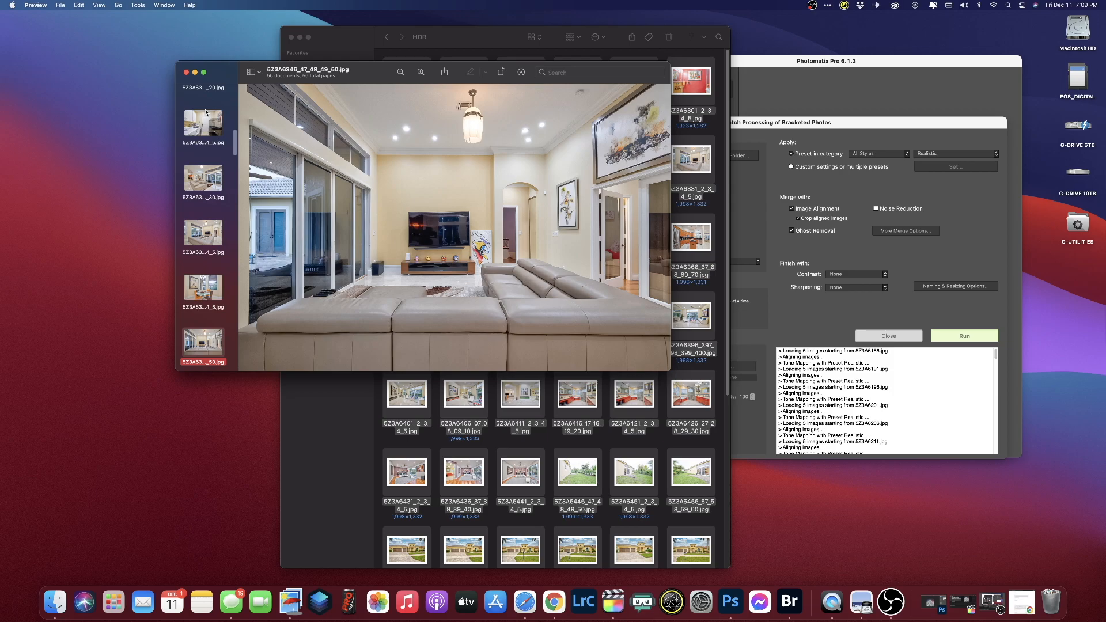
key("Down")
key("Down")
key("Down")
key("Down")
key("Down")
key("Down")
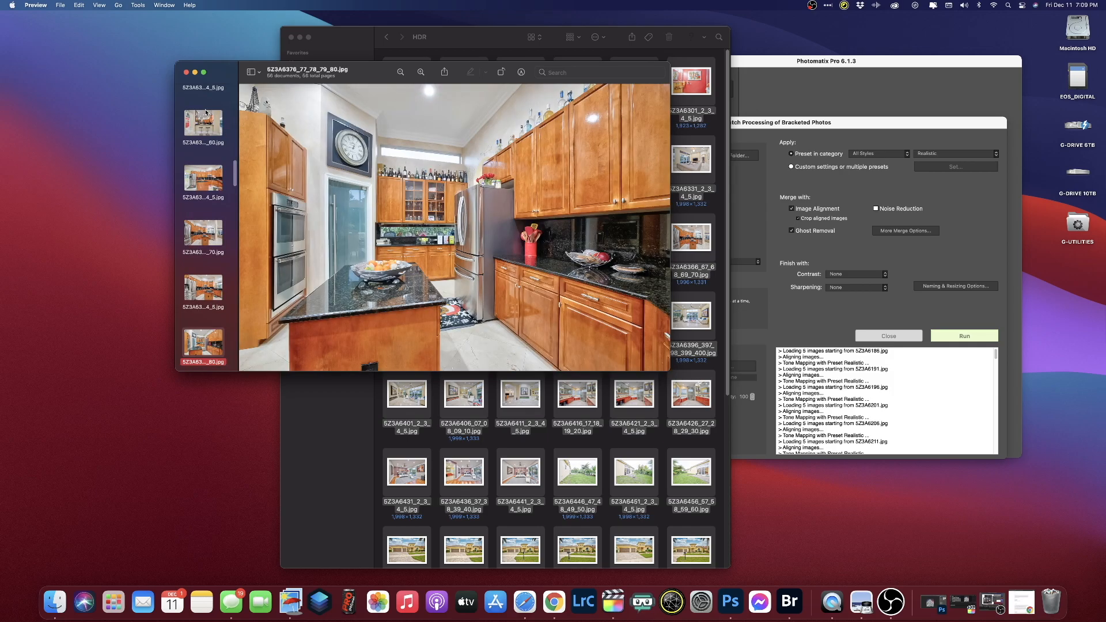
key("Down")
key("Down")
key("Down")
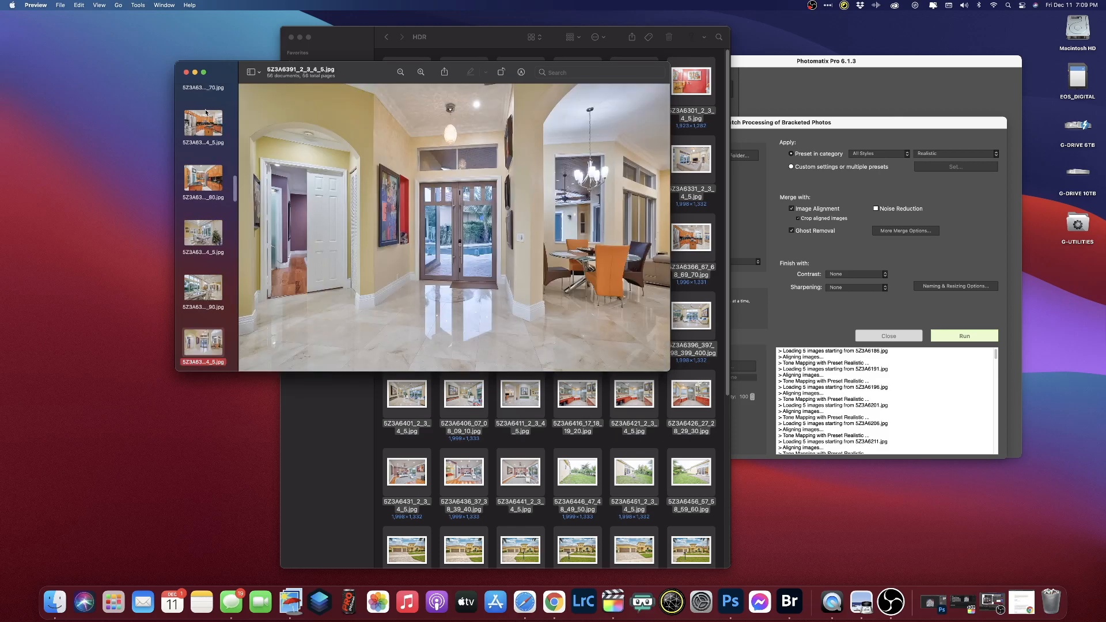
key("Down")
key("Down")
key("Down")
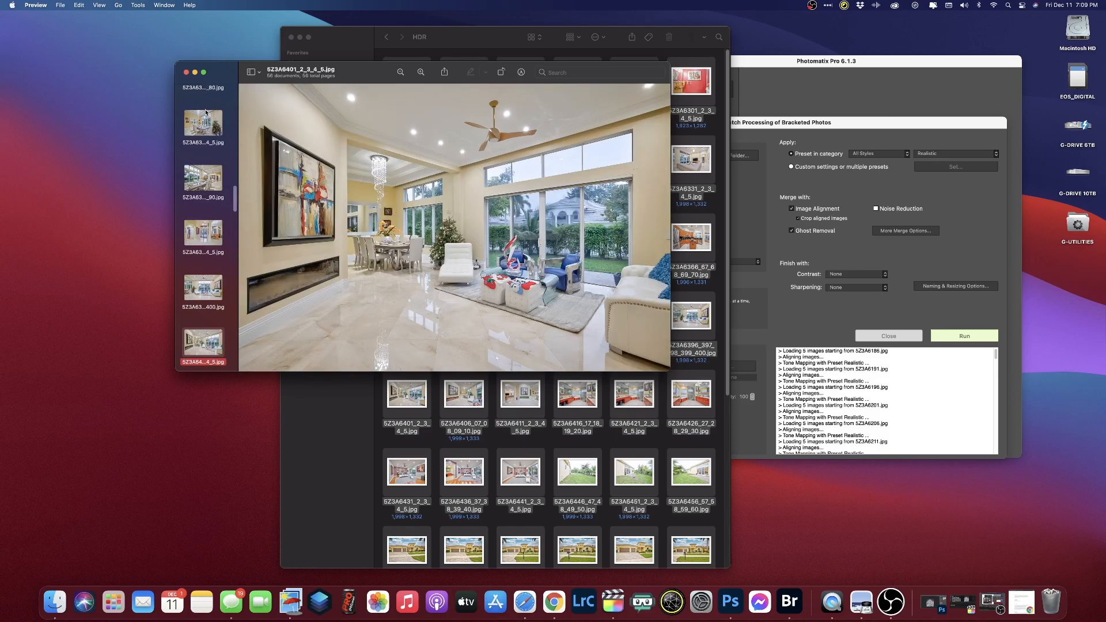
key("Up")
key("Down")
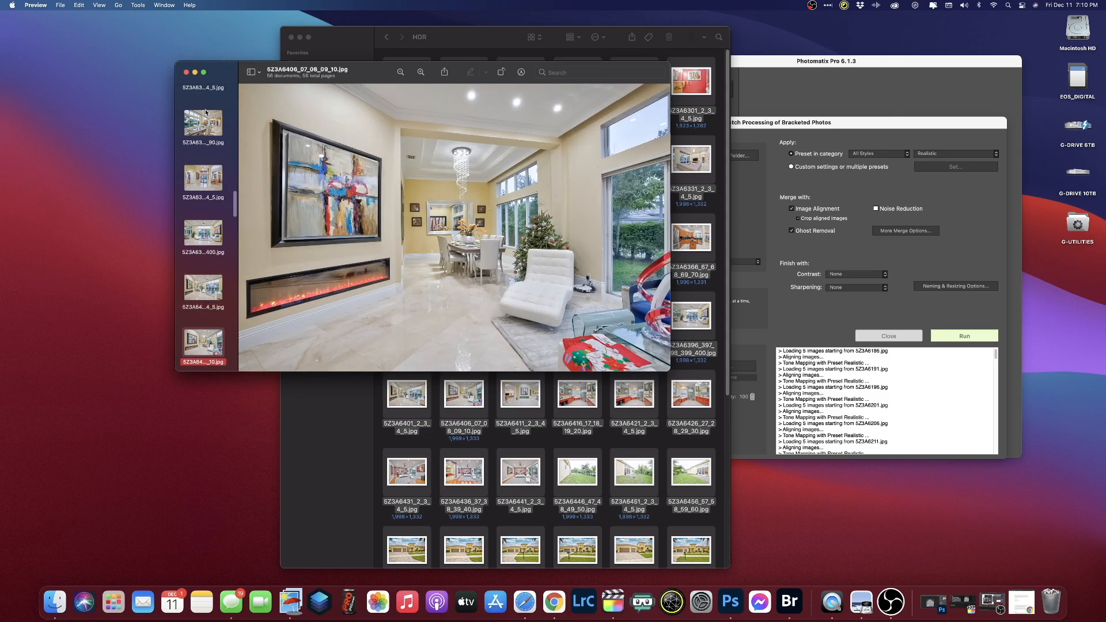
key("Down")
key("Down")
key("Down")
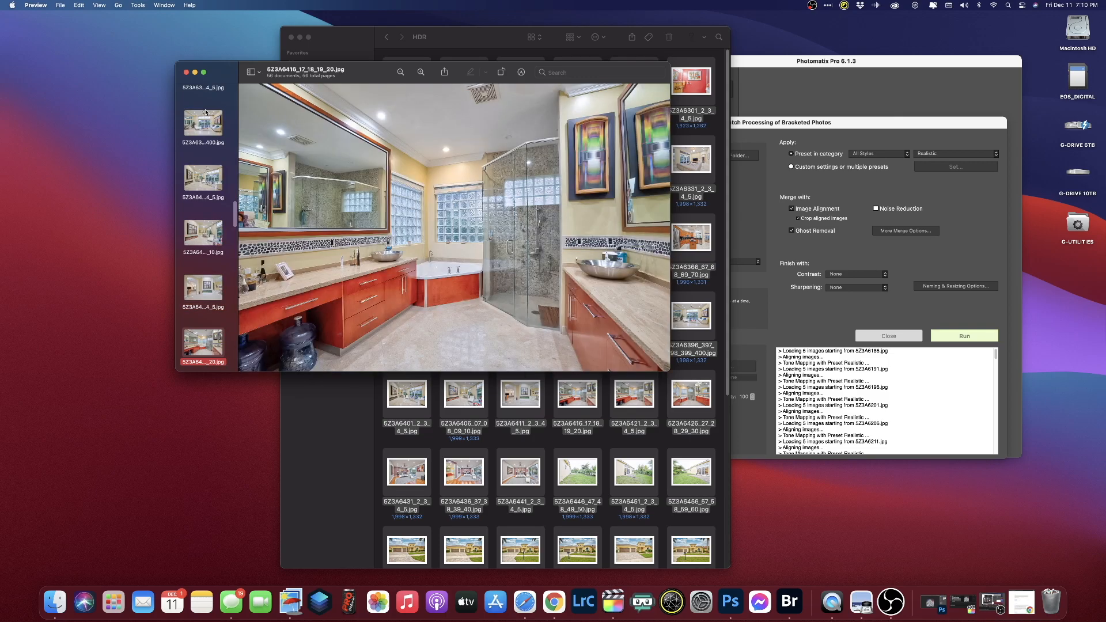
key("Up")
- Review the bedroom and backyard photos, trashing 5Z3A6446, 5Z3A6451 and 5Z3A6456
key("Down")
key("Up")
key("super+BackSpace")
key("Down")
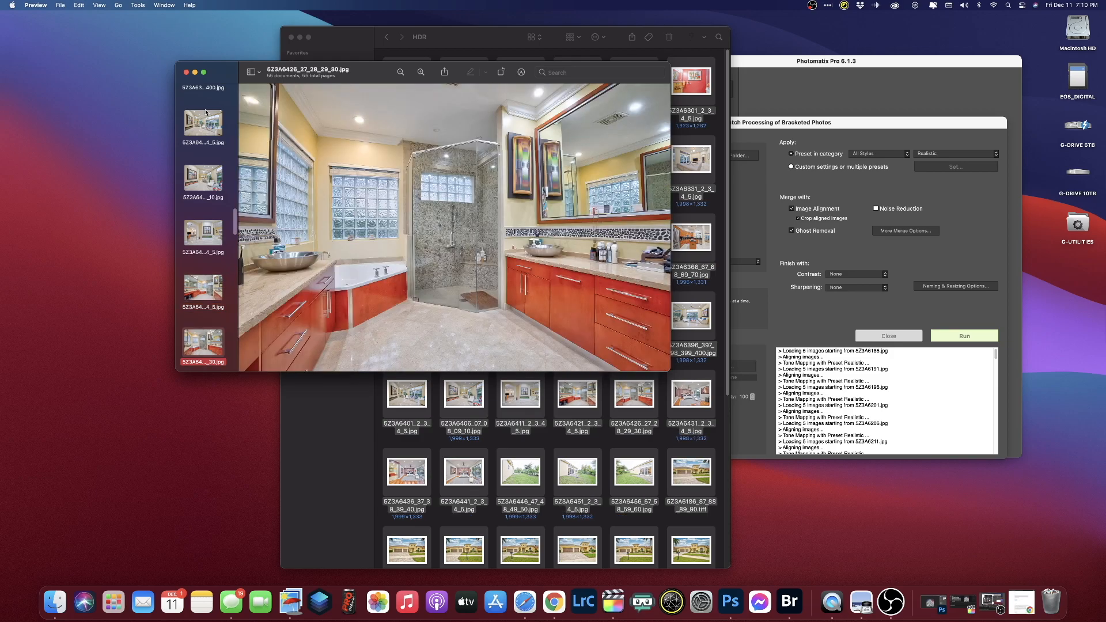
key("Down")
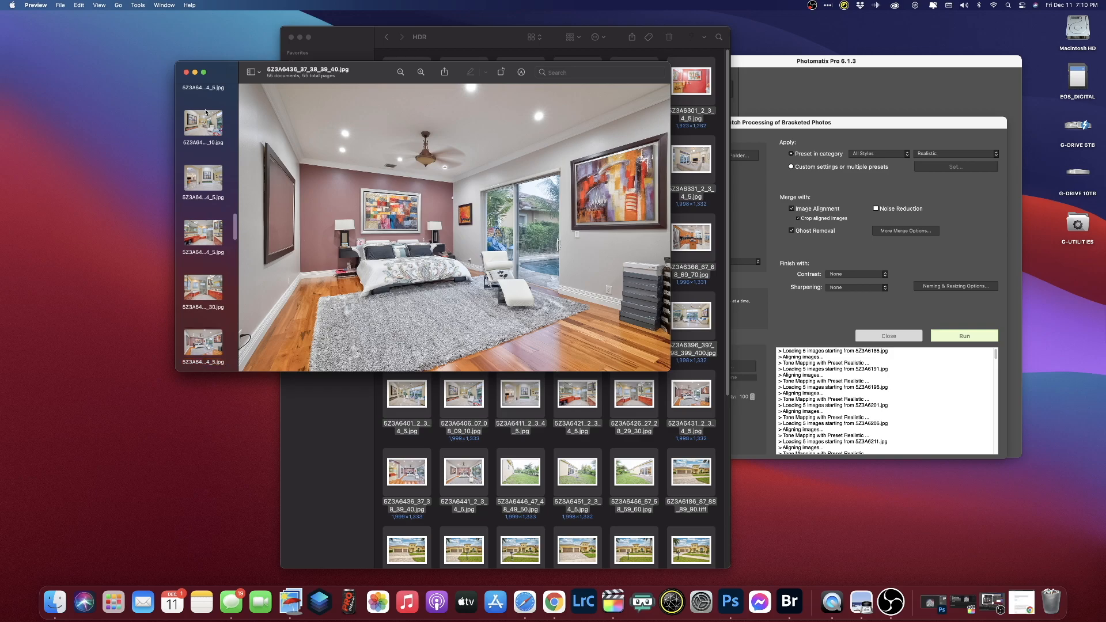
key("Down")
key("Down")
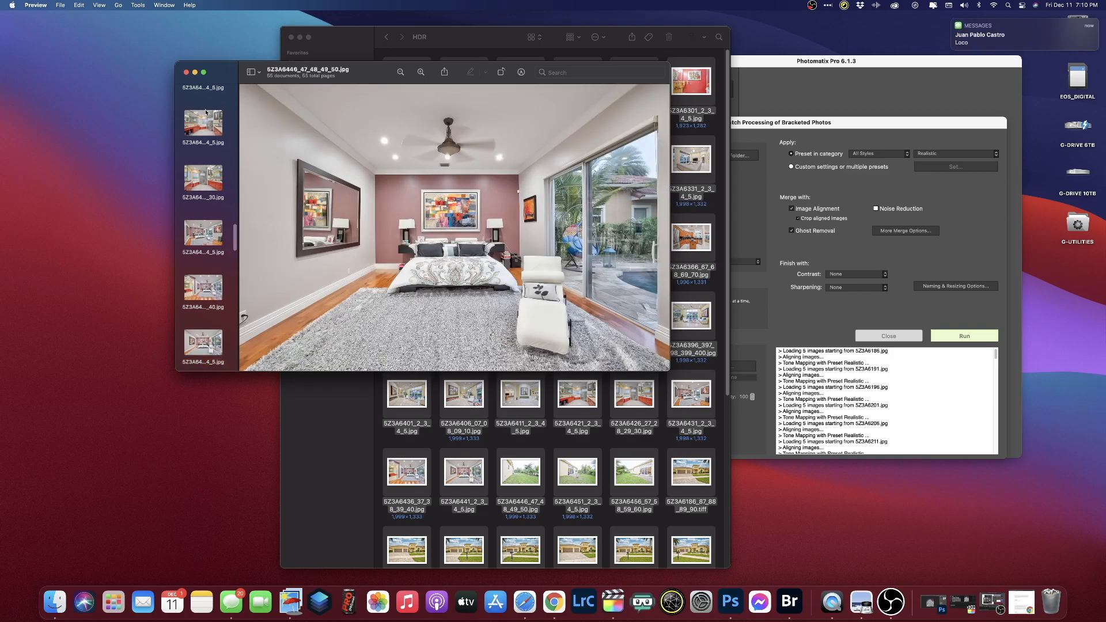
key("Down")
key("Down")
key("Up")
key("super+BackSpace")
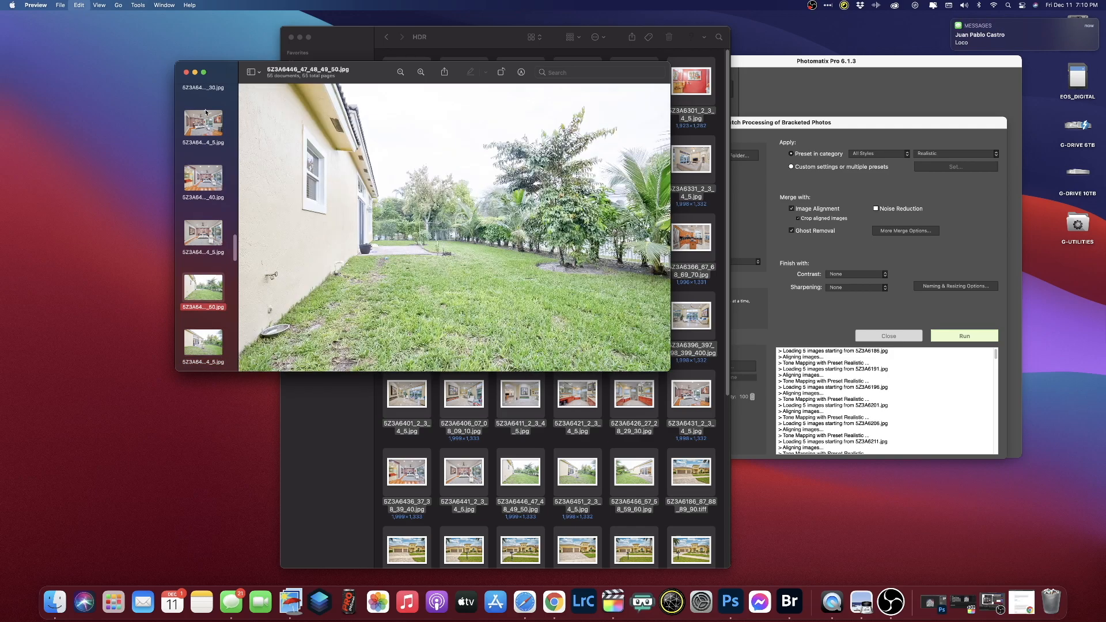
key("super+BackSpace")
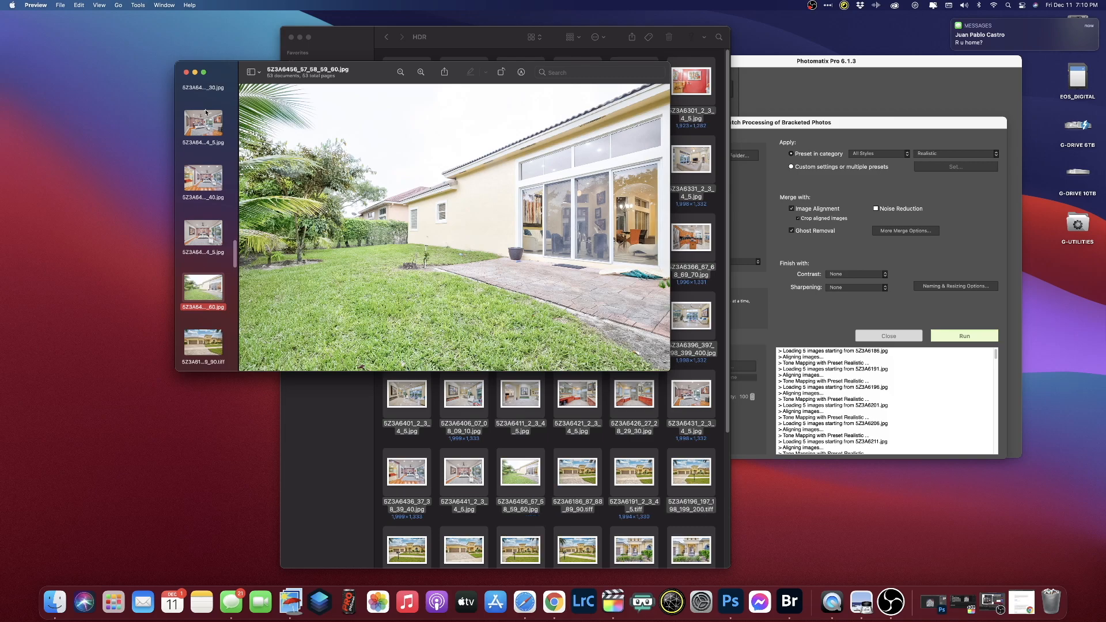
key("super+BackSpace")
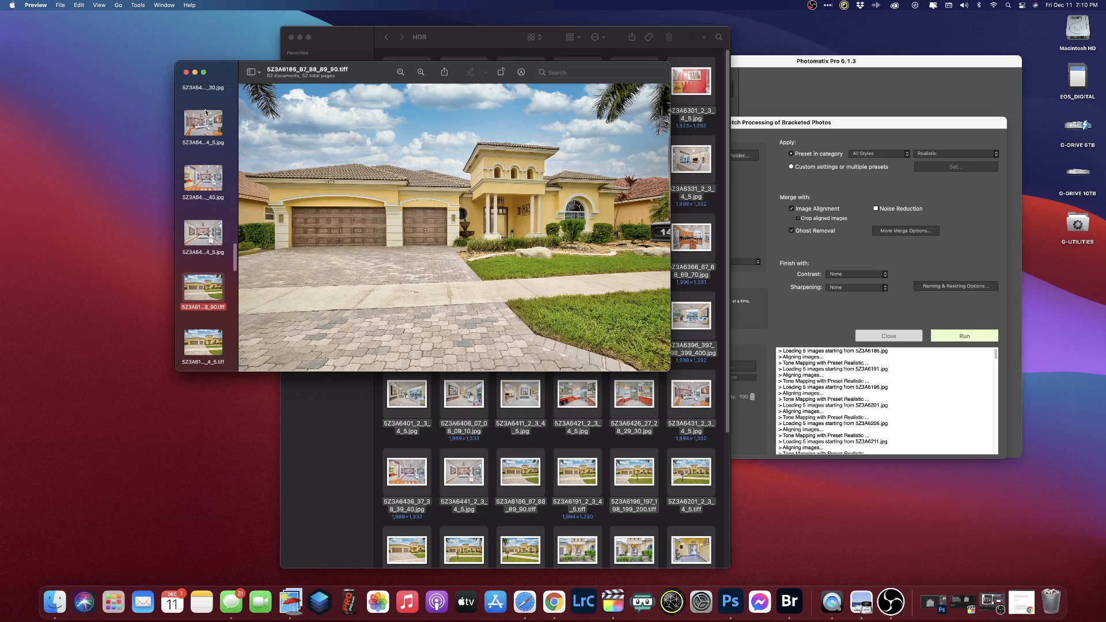
- Review the front-of-house TIFFs, trashing 5Z3A6186 and the 5Z3A6226 entrance shot
key("Down")
key("Up")
key("super+BackSpace")
key("Down")
key("Down")
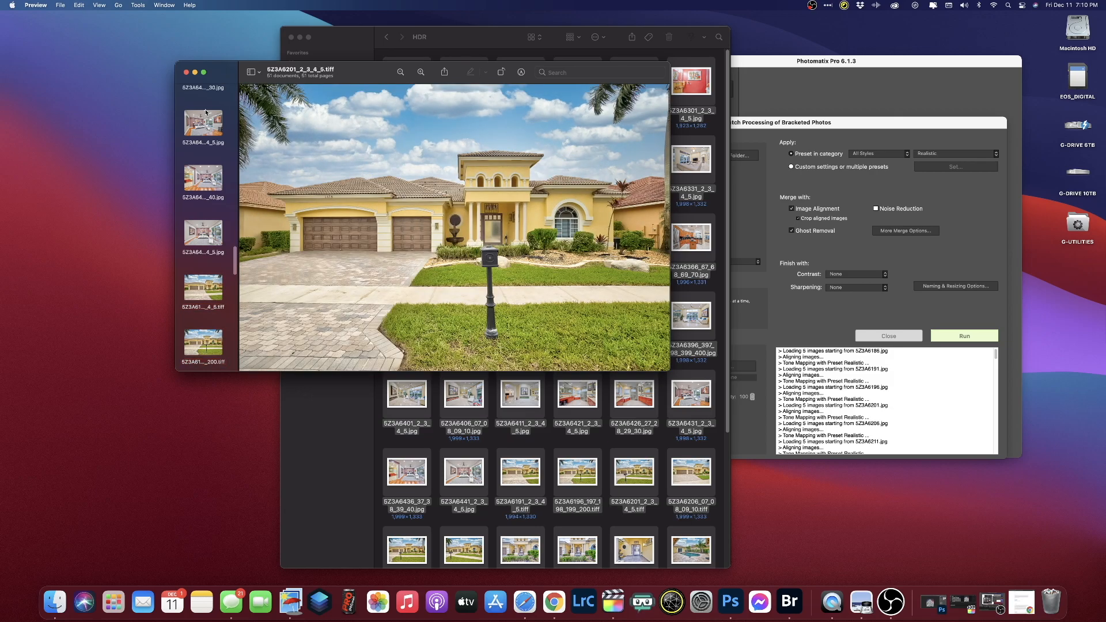
key("Down")
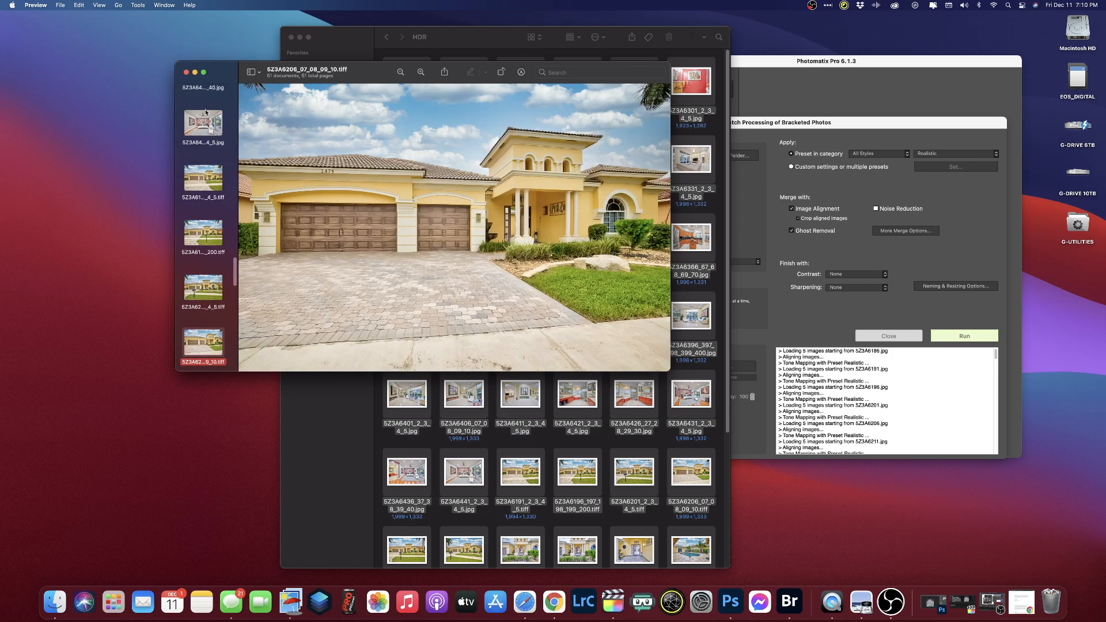
key("Down")
key("Up")
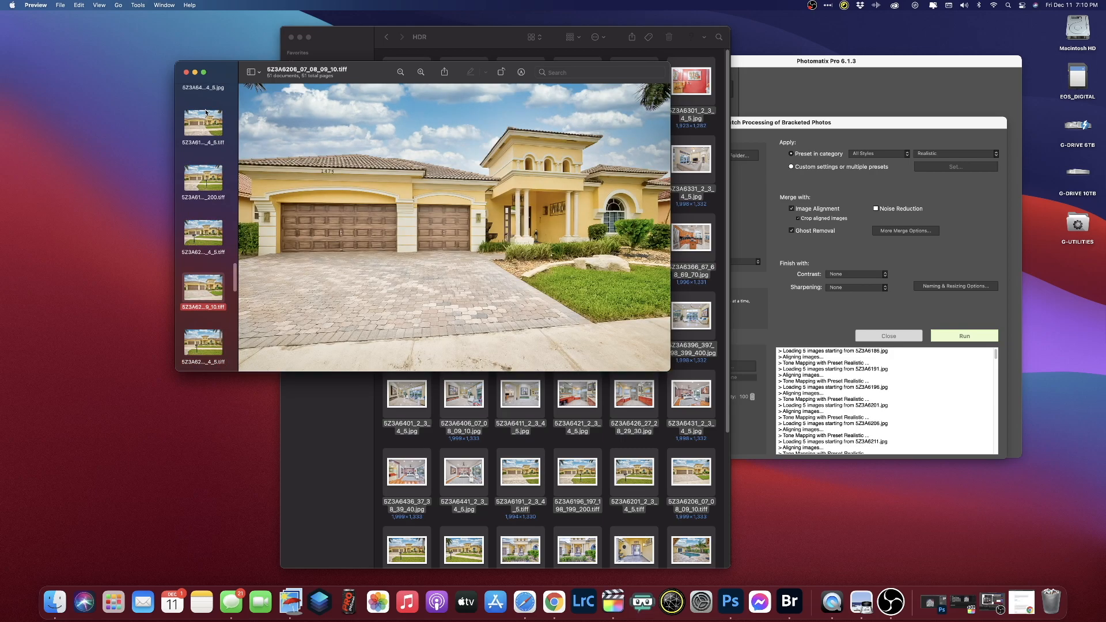
key("Down")
key("Down")
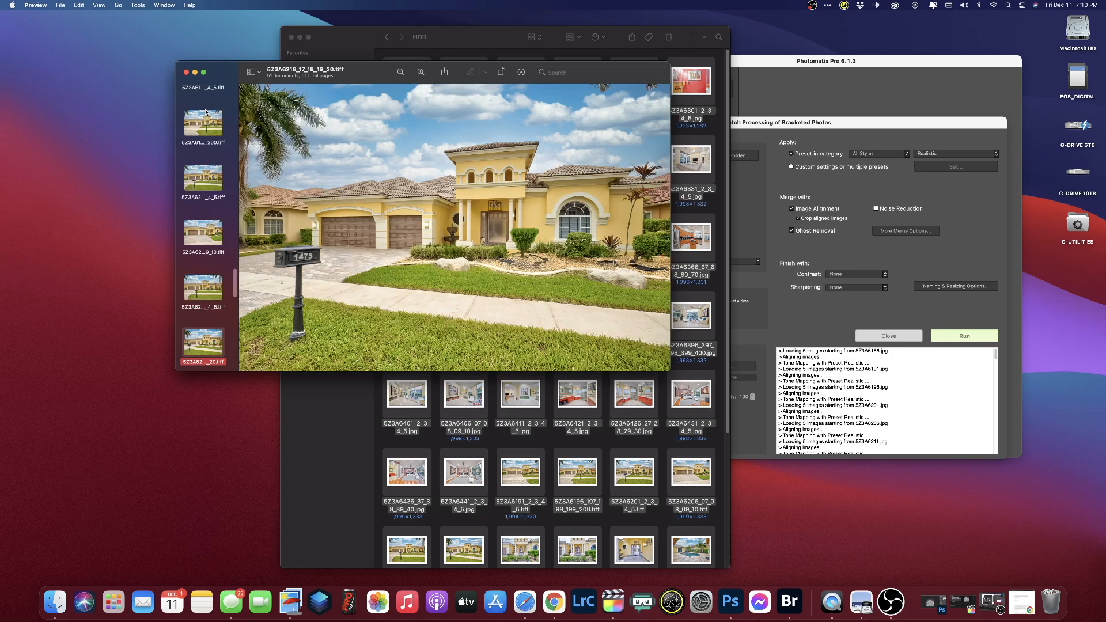
key("Down")
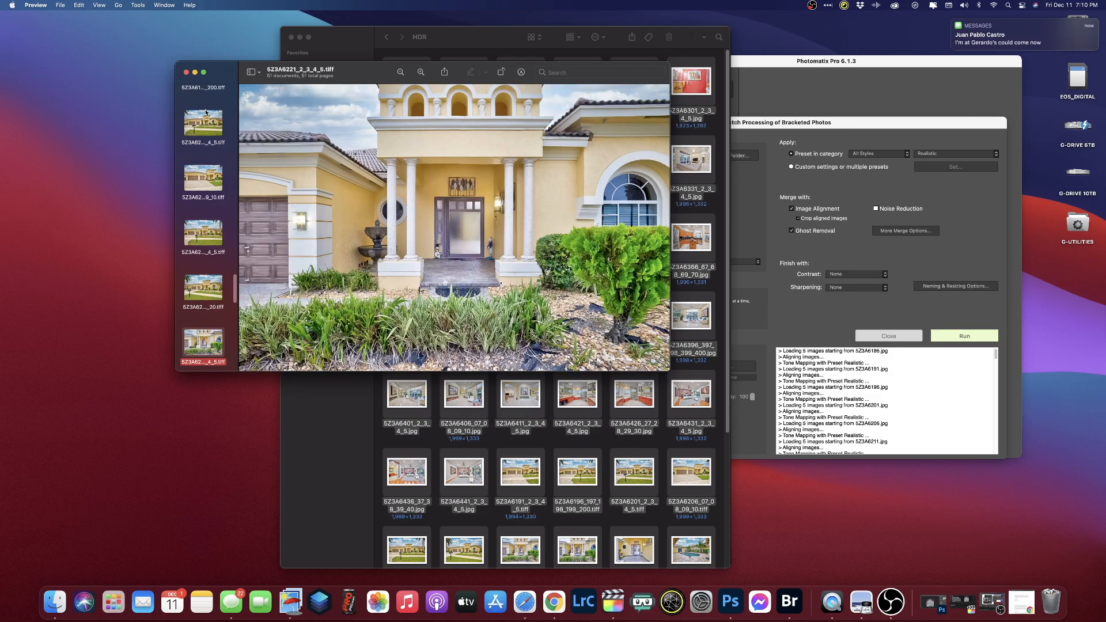
- Review the doorway and pool TIFFs, trashing the duplicate 5Z3A6256 before reaching the backyard images
key("Down")
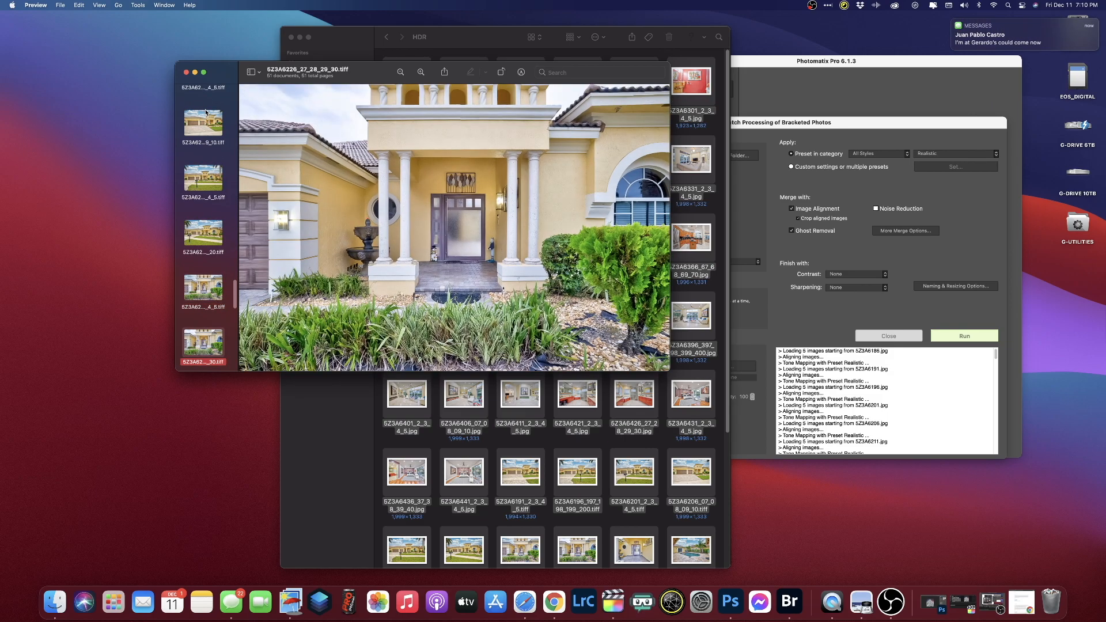
key("super+BackSpace")
key("Down")
key("Up")
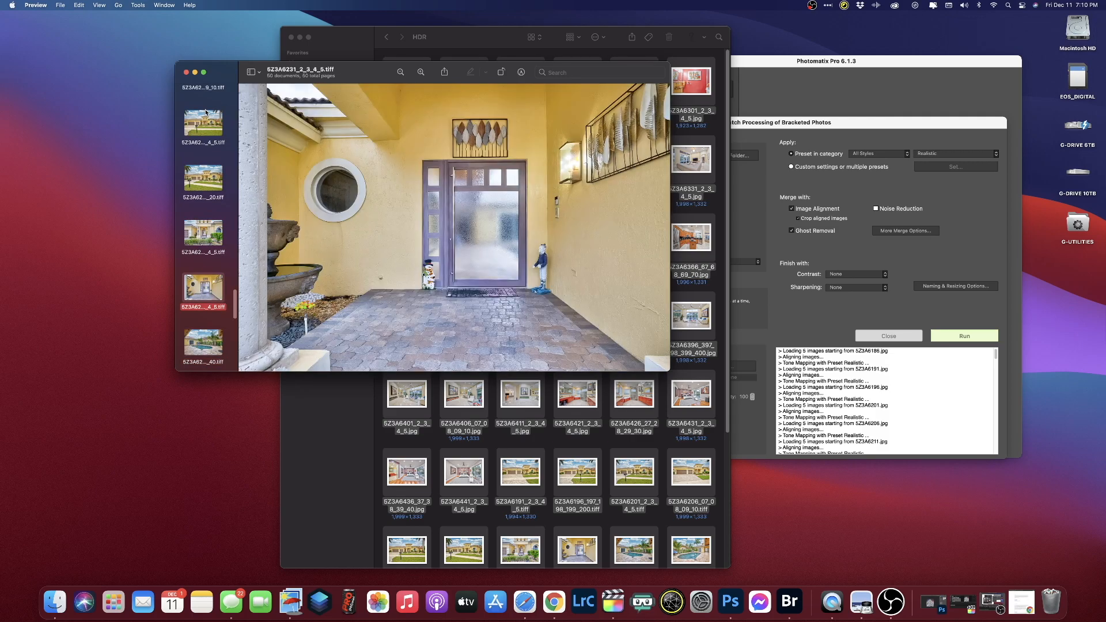
key("Down")
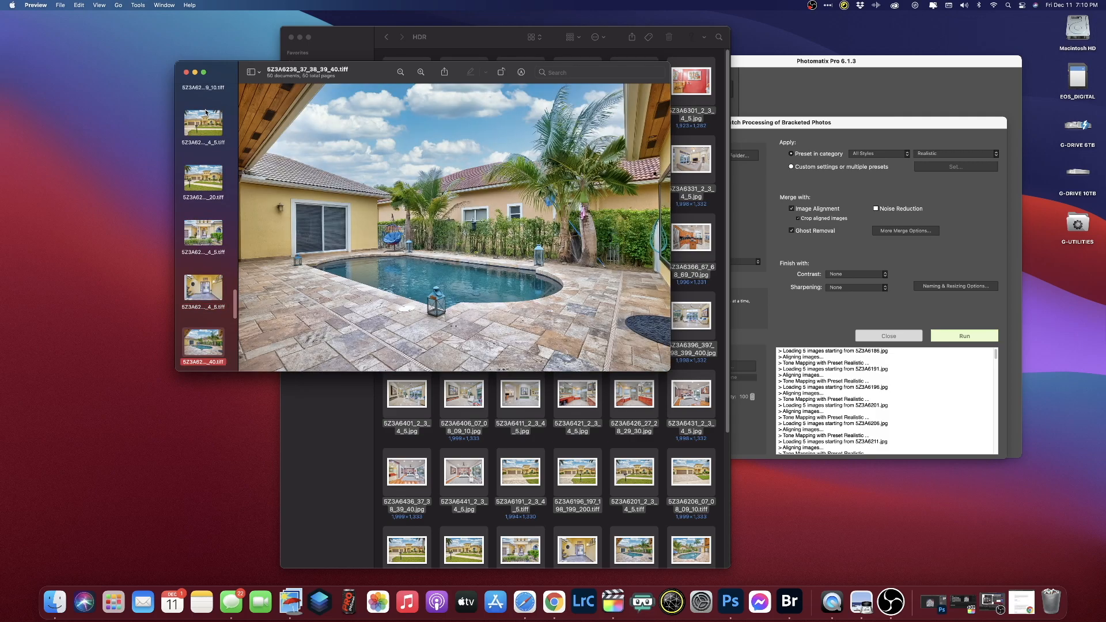
key("Down")
key("Down")
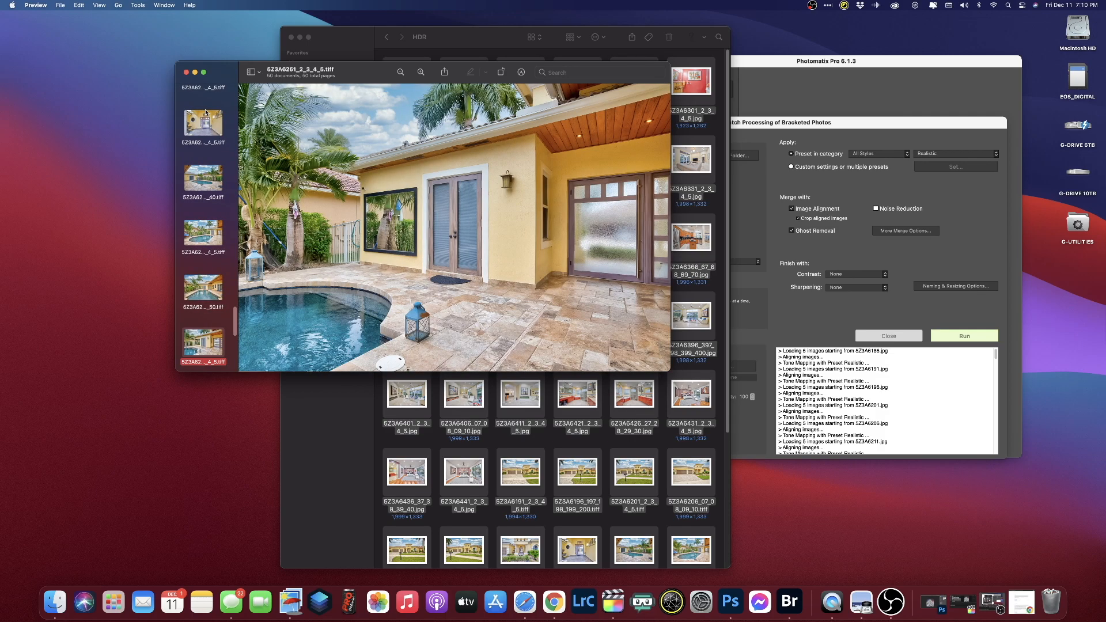
key("Down")
key("Up")
key("Down")
key("super+BackSpace")
key("Down")
key("Down")
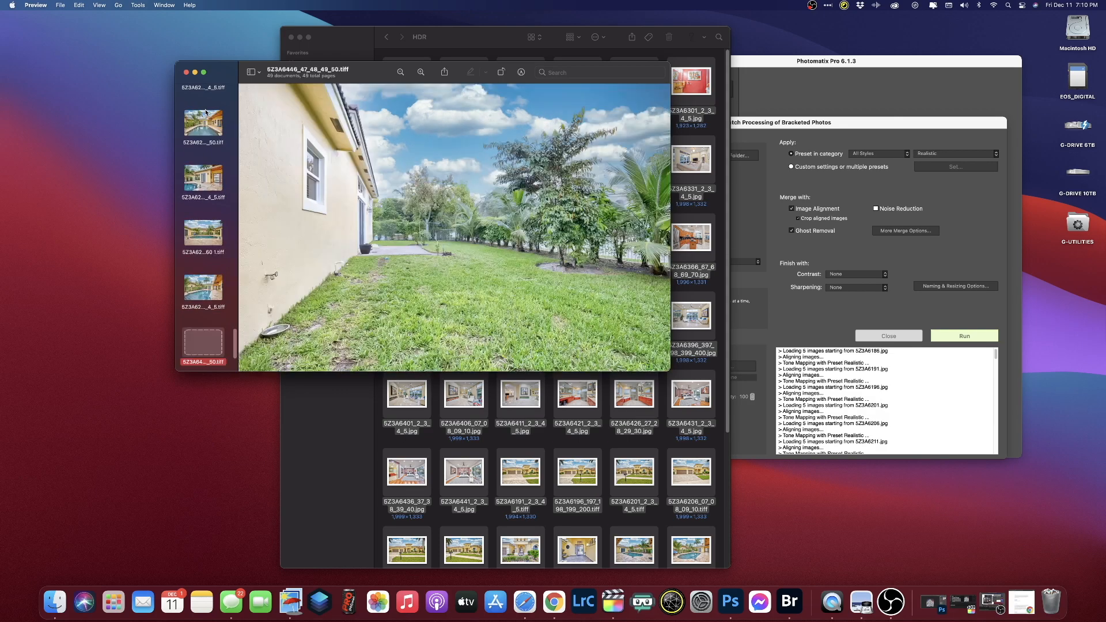
key("Down")
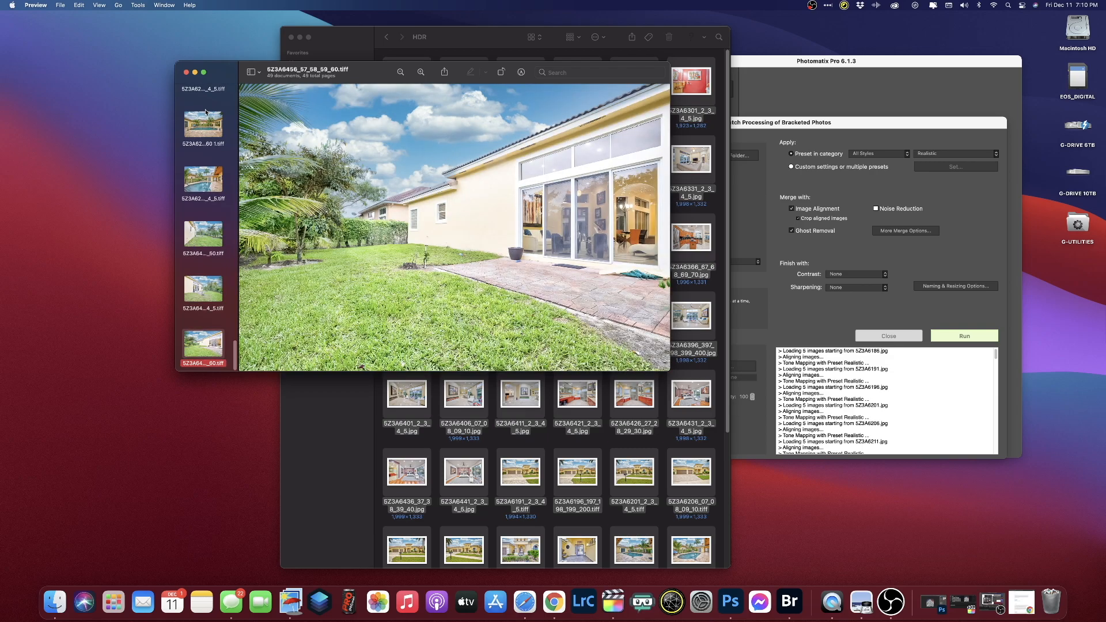
key("Up")
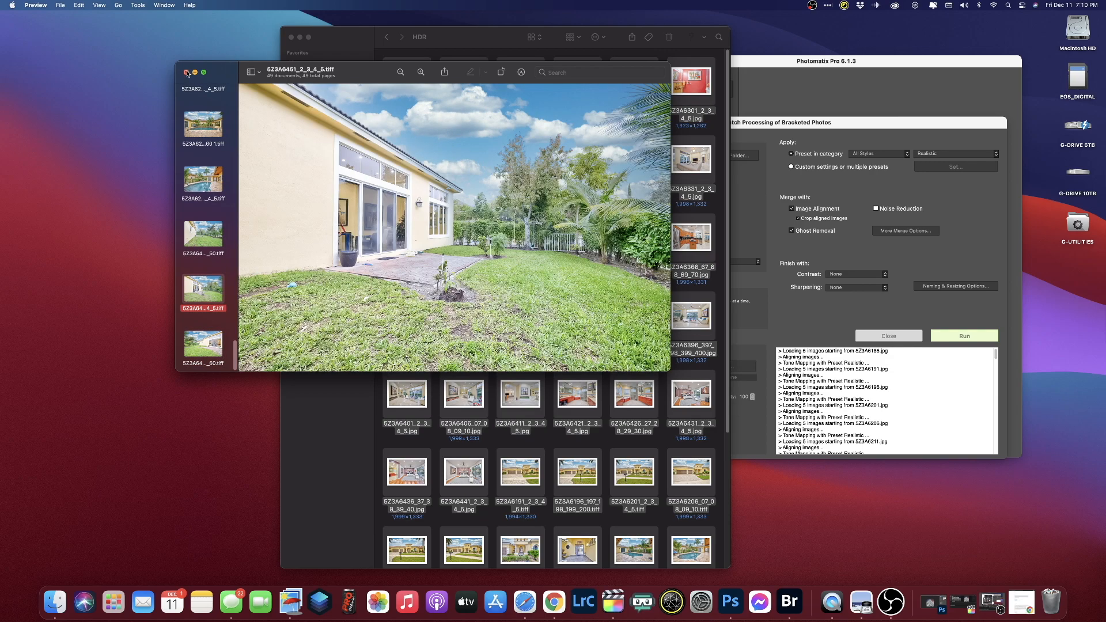
- Close the Preview review window and reposition the HDR folder's Finder window
left_click(187, 73)
left_click_drag(360, 41, 236, 36)
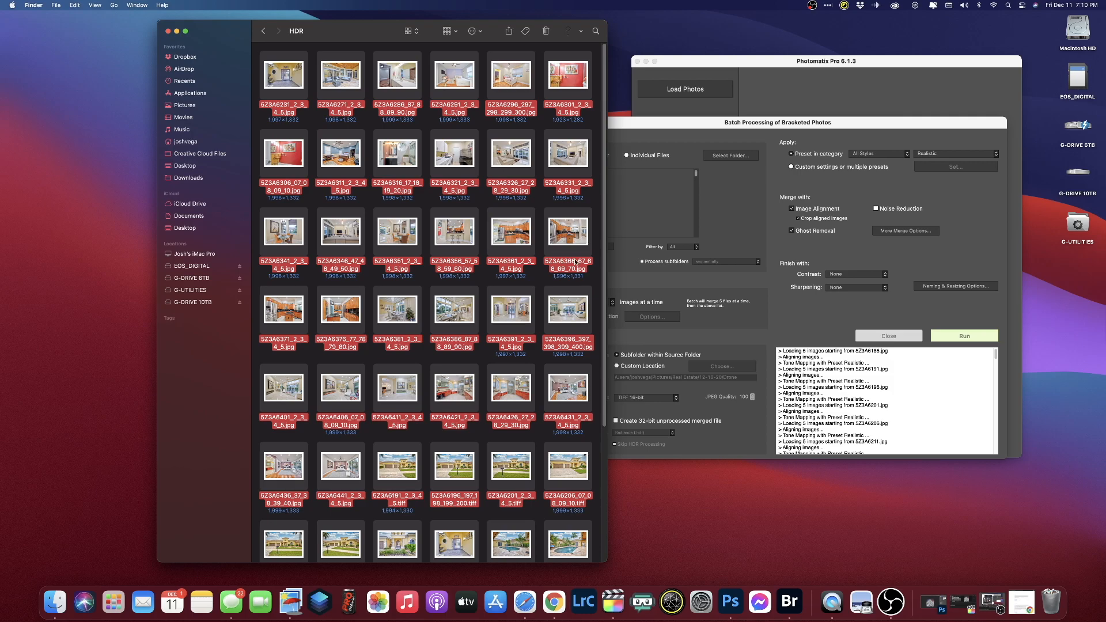
left_click_drag(198, 30, 154, 28)
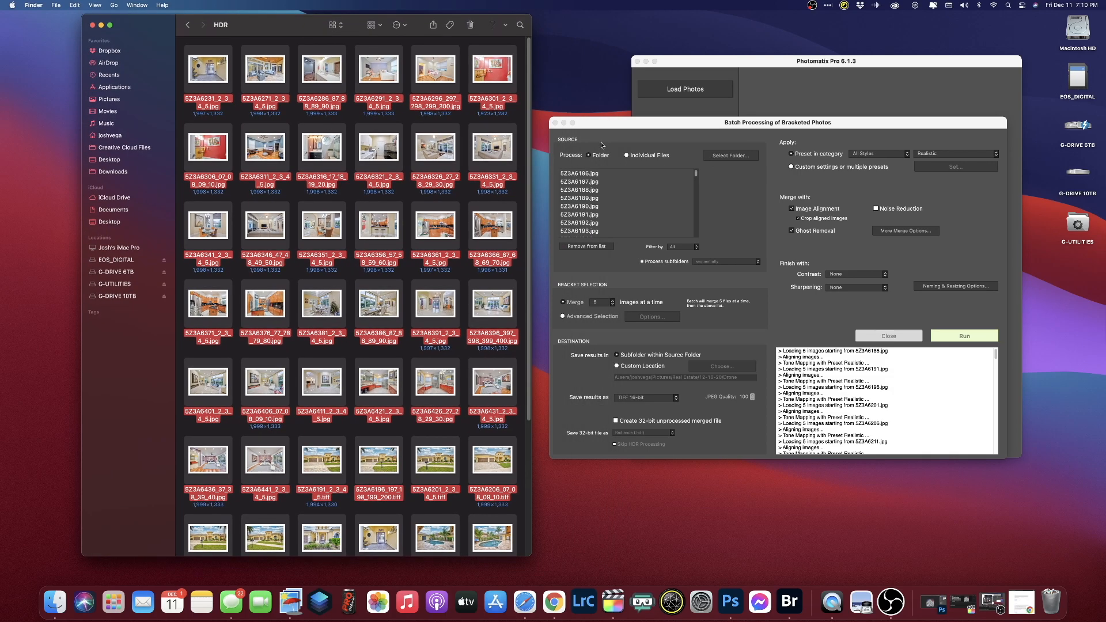
scroll(369, 239, "down", 5)
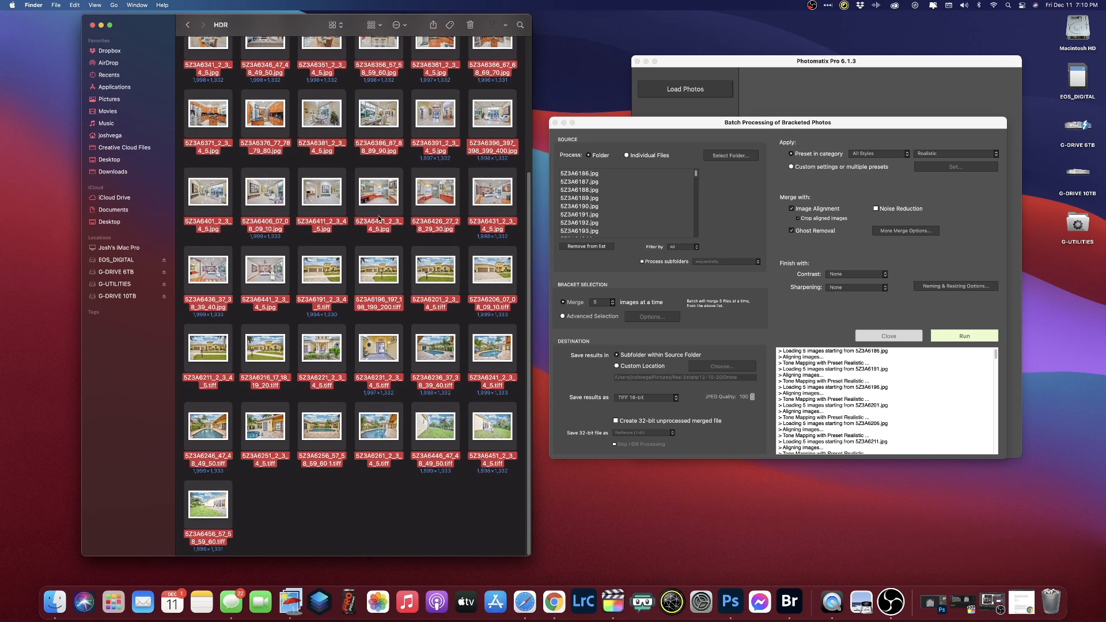
left_click_drag(177, 31, 428, 38)
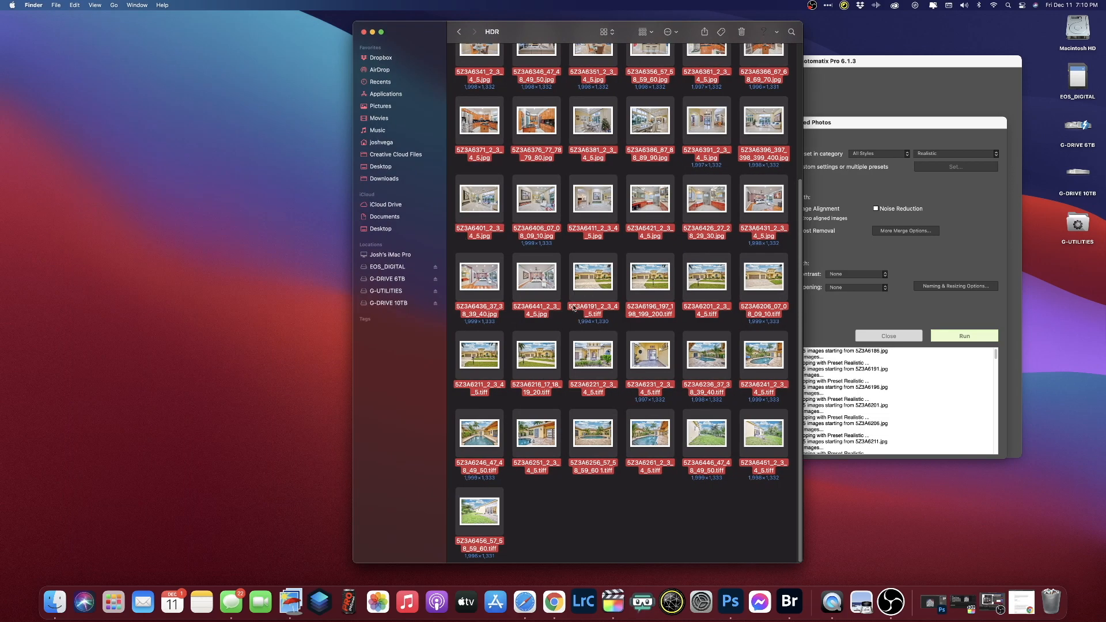
scroll(573, 314, "up", 5)
- Drag-select every remaining JPEG and TIFF thumbnail in the HDR folder
left_click(455, 87)
left_click_drag(453, 76, 802, 571)
scroll(496, 134, "up", 5)
left_click(454, 88)
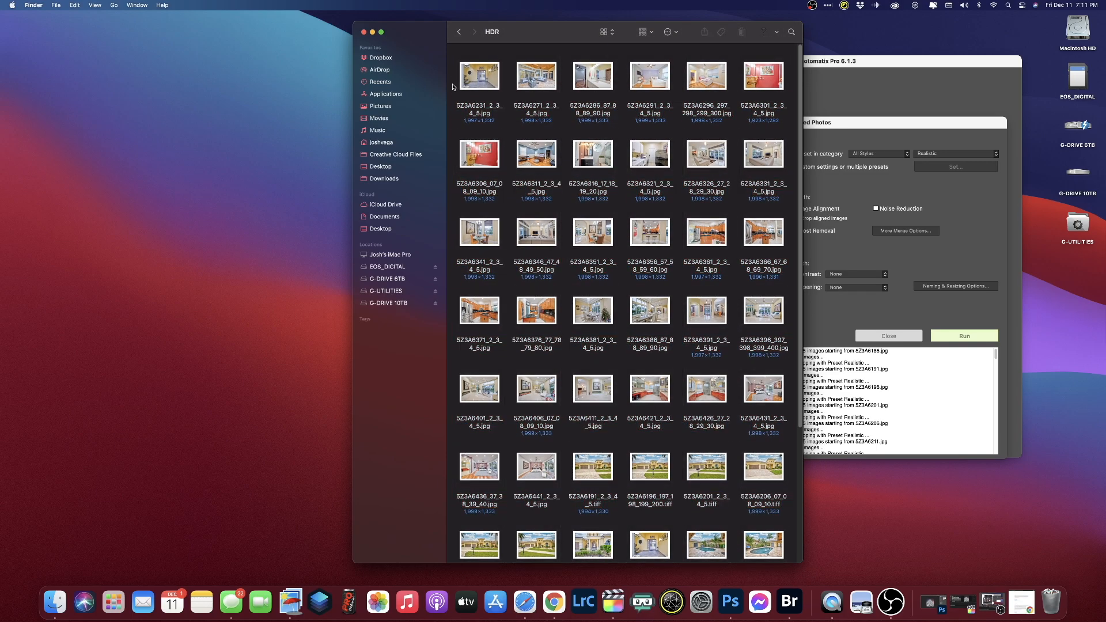
left_click_drag(455, 87, 801, 562)
left_click(626, 514)
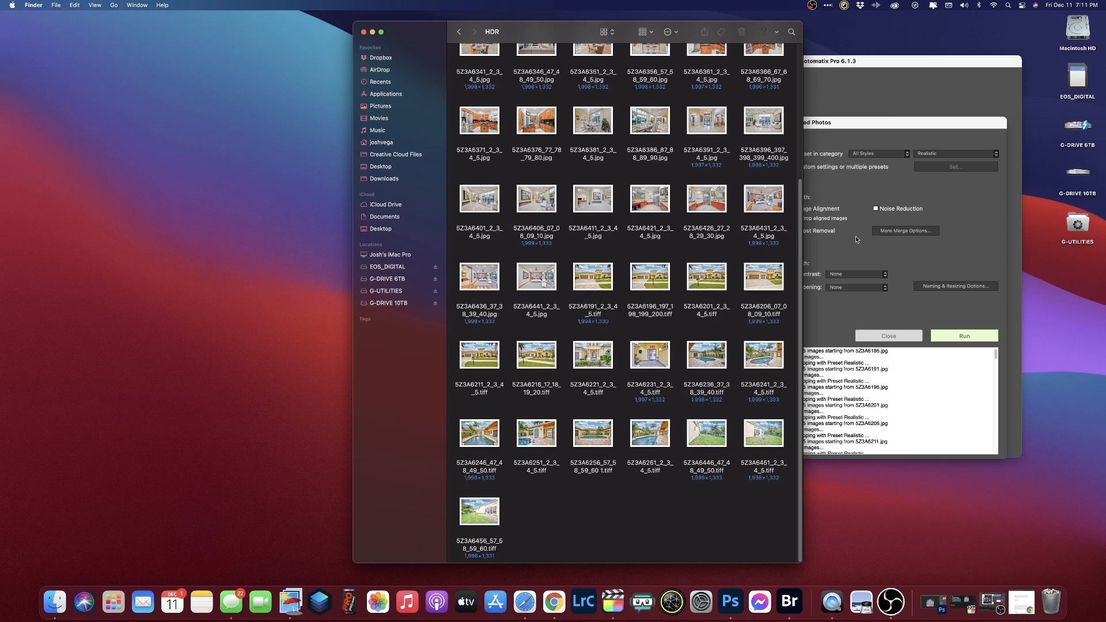
scroll(599, 533, "up", 5)
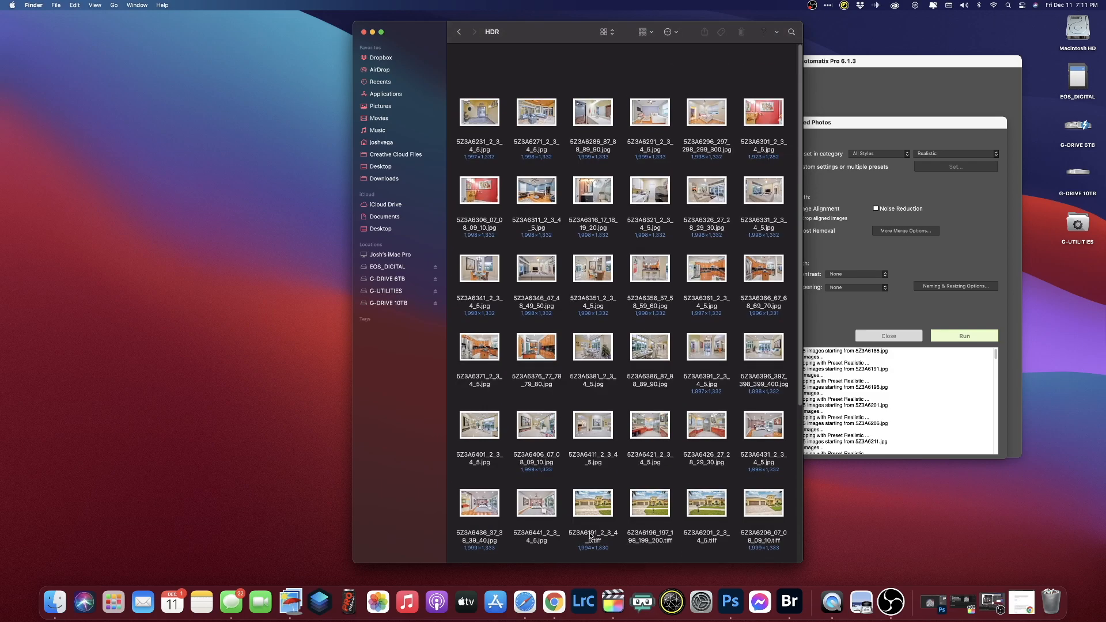
left_click_drag(460, 91, 599, 492)
left_click(600, 511)
left_click_drag(458, 68, 610, 501)
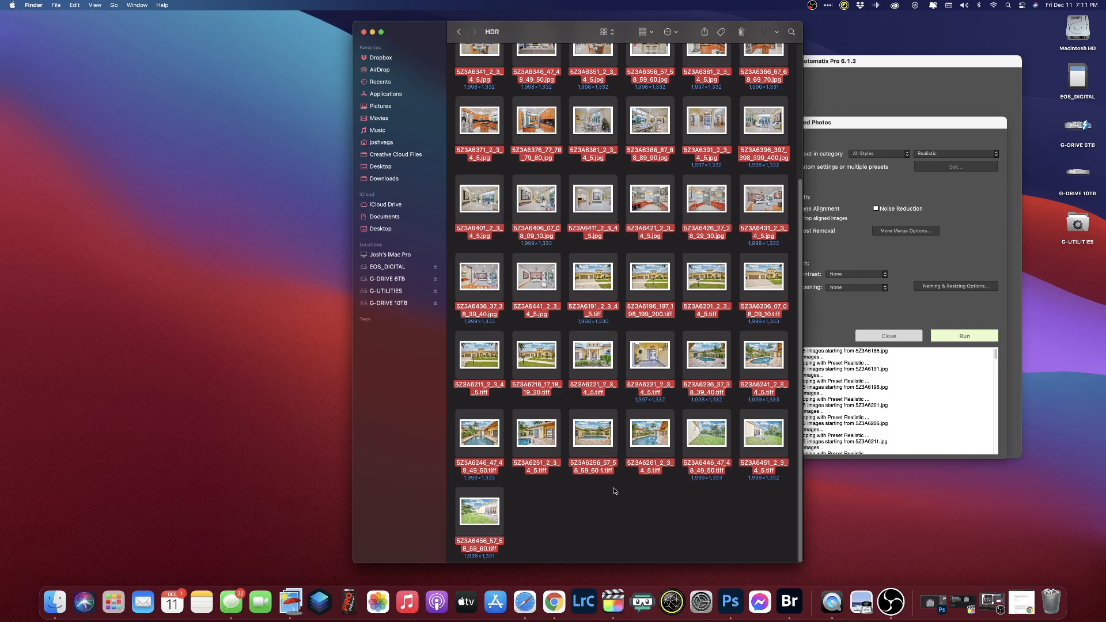